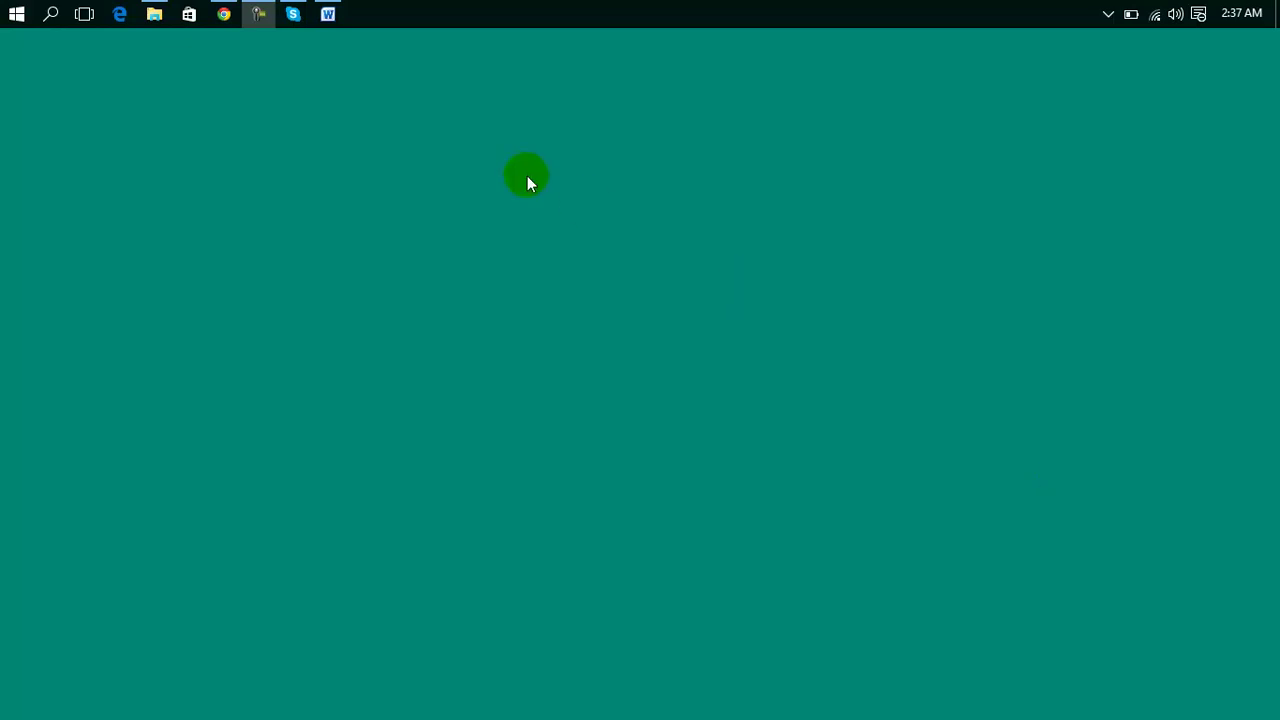
pyautogui.click(325, 13)
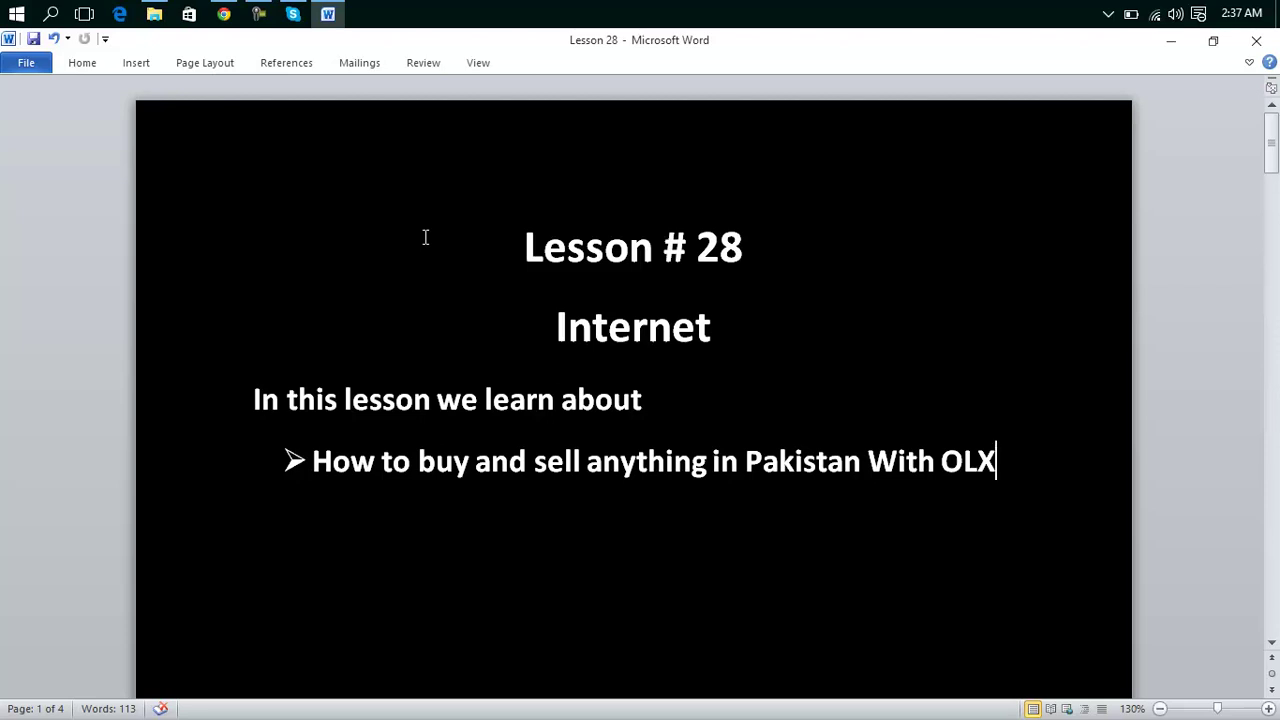
pyautogui.click(1256, 41)
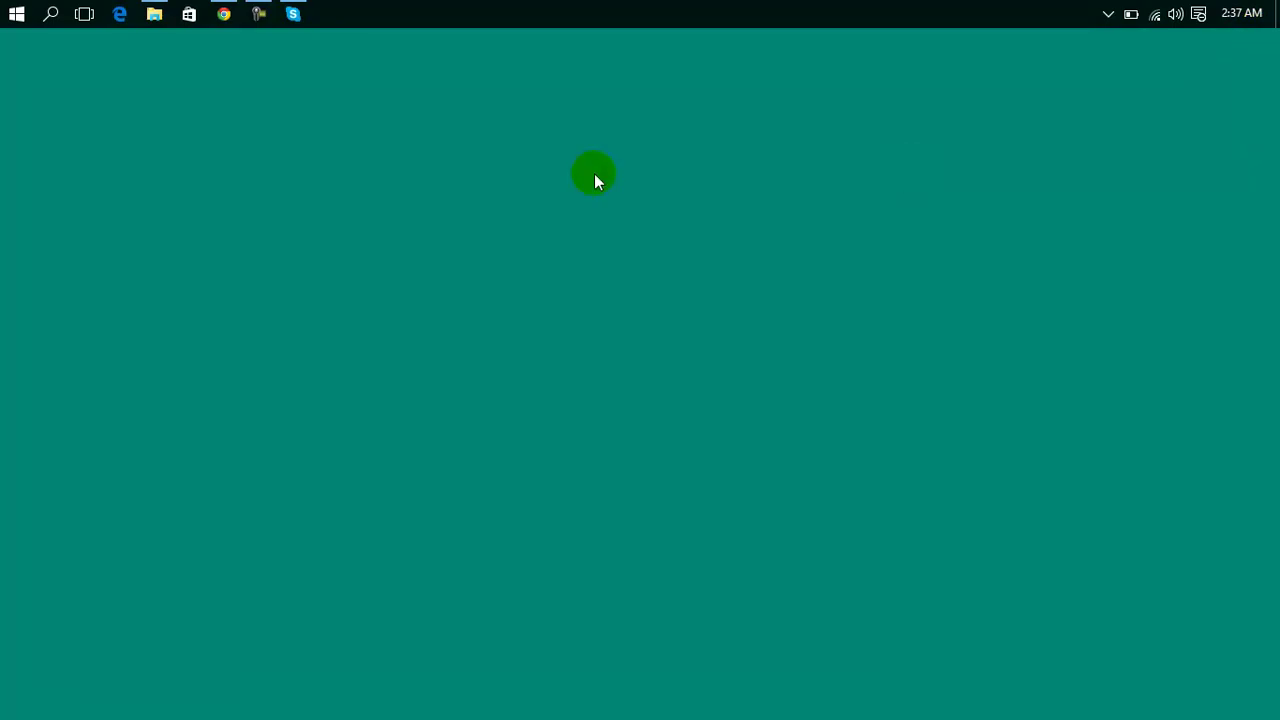
pyautogui.click(224, 13)
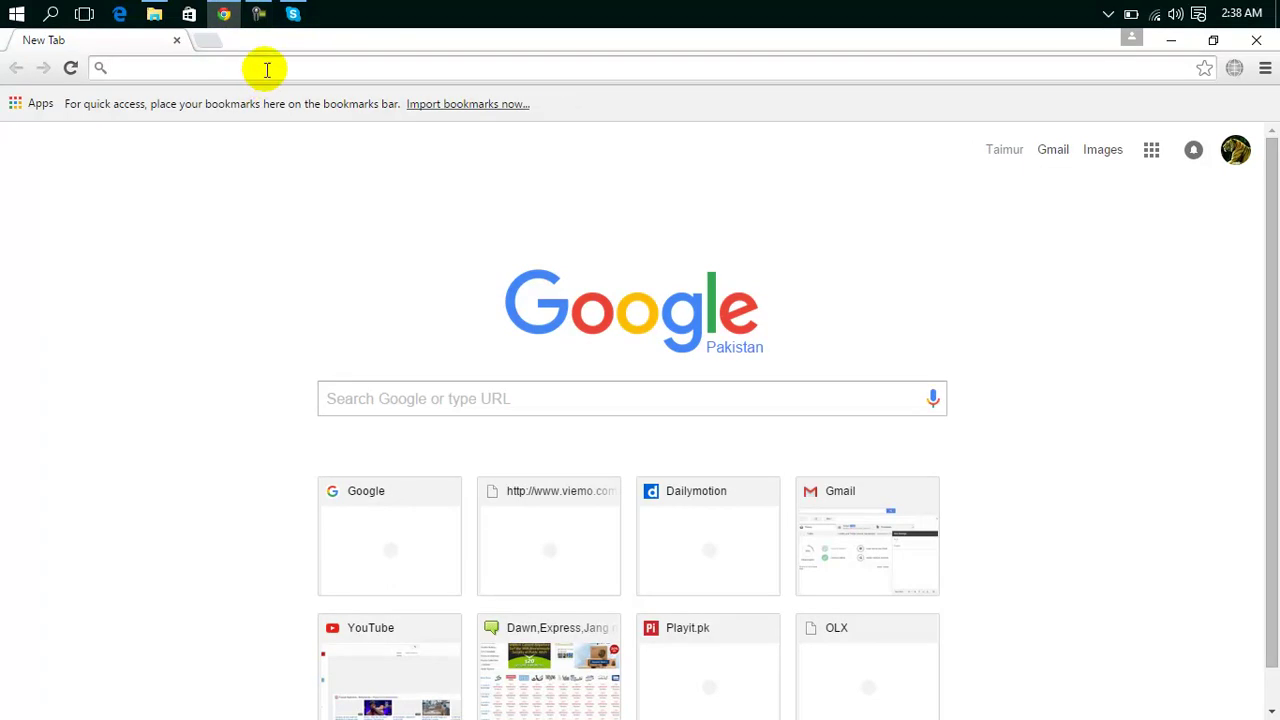
pyautogui.write('olx')
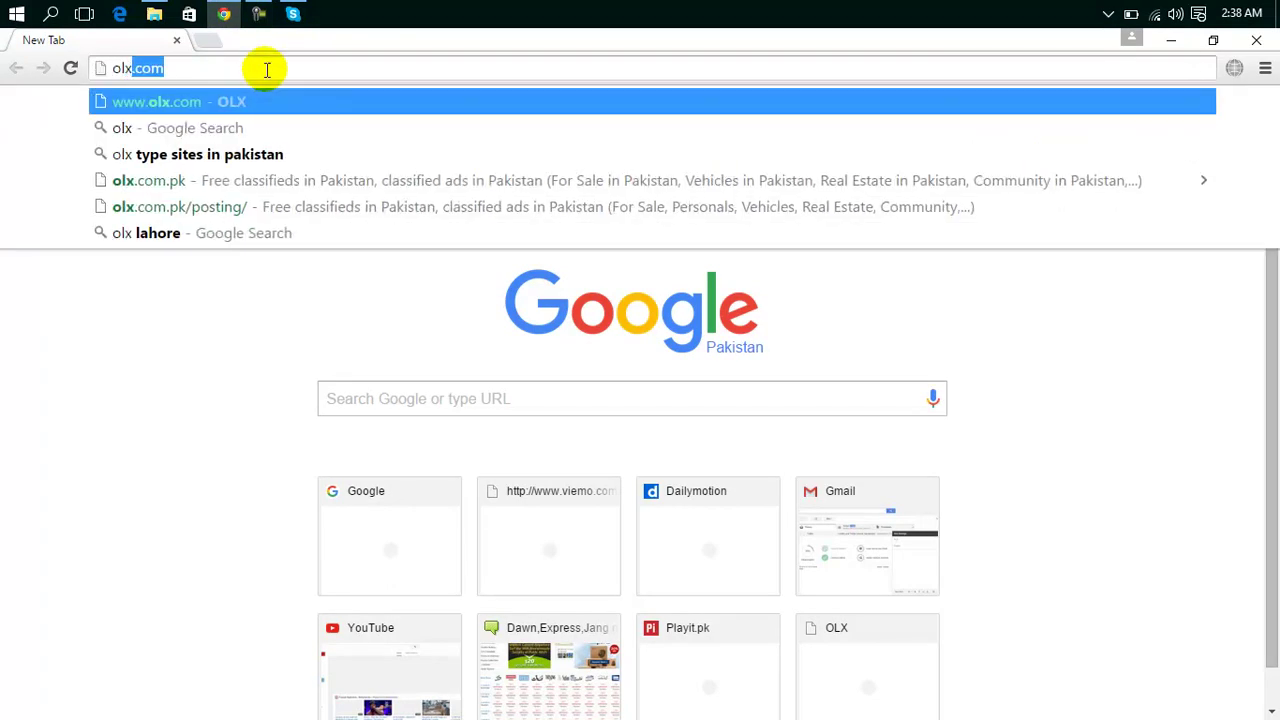
pyautogui.click(215, 104)
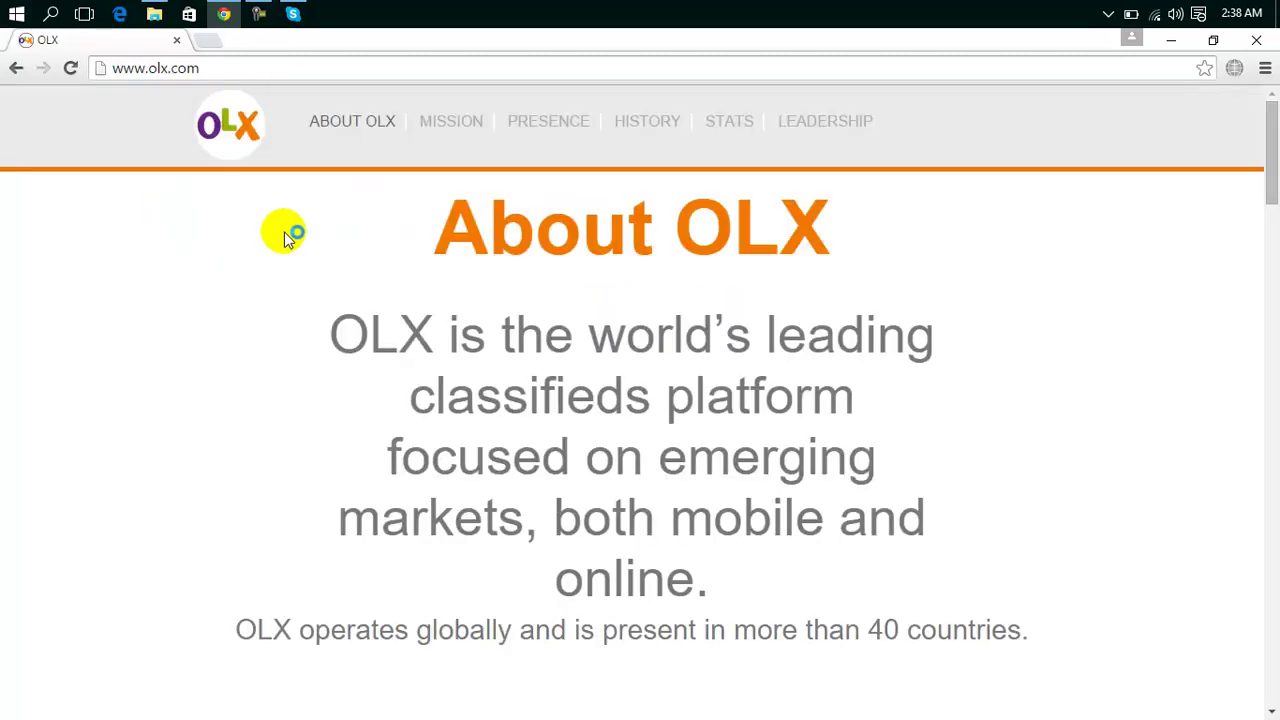
# - Edit the address to olx.com.pk to reach the Pakistan OLX homepage
pyautogui.moveTo(1272, 178)
pyautogui.mouseDown()
pyautogui.moveTo(1268, 680)
pyautogui.moveTo(1268, 190)
pyautogui.mouseUp()
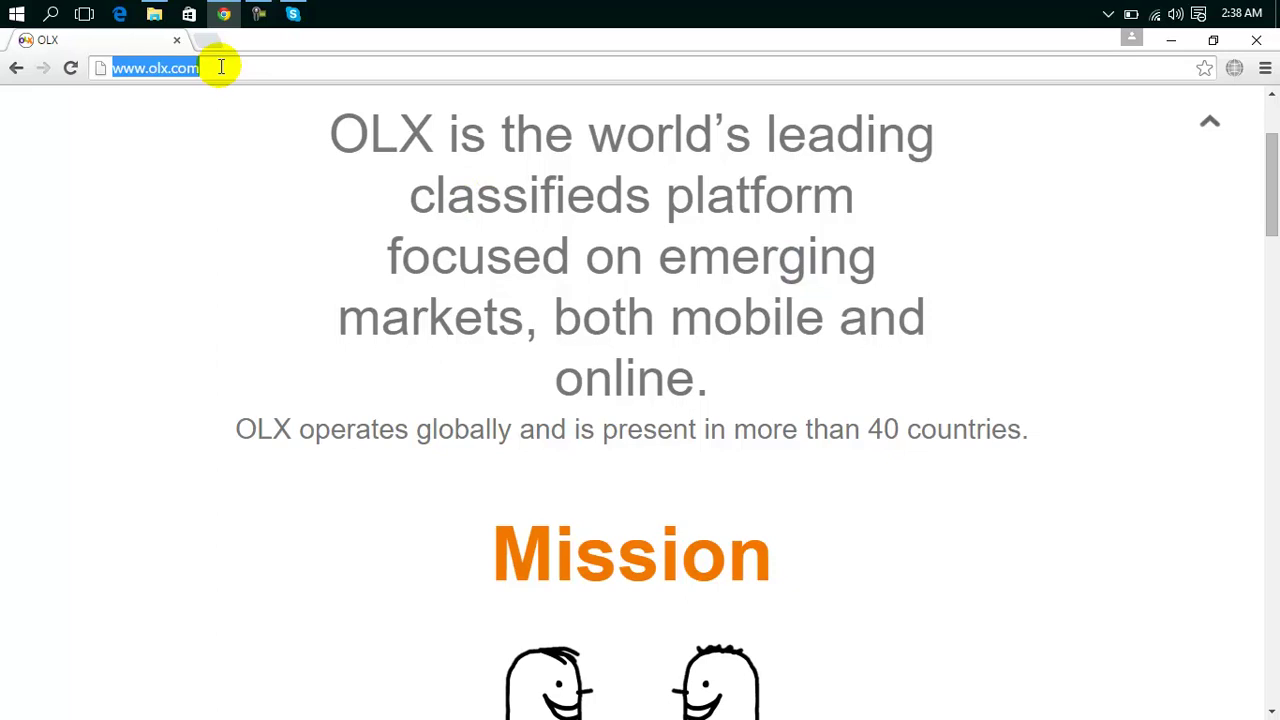
pyautogui.click(220, 67)
pyautogui.press('BackSpace')
pyautogui.press('BackSpace')
pyautogui.press('BackSpace')
pyautogui.press('BackSpace')
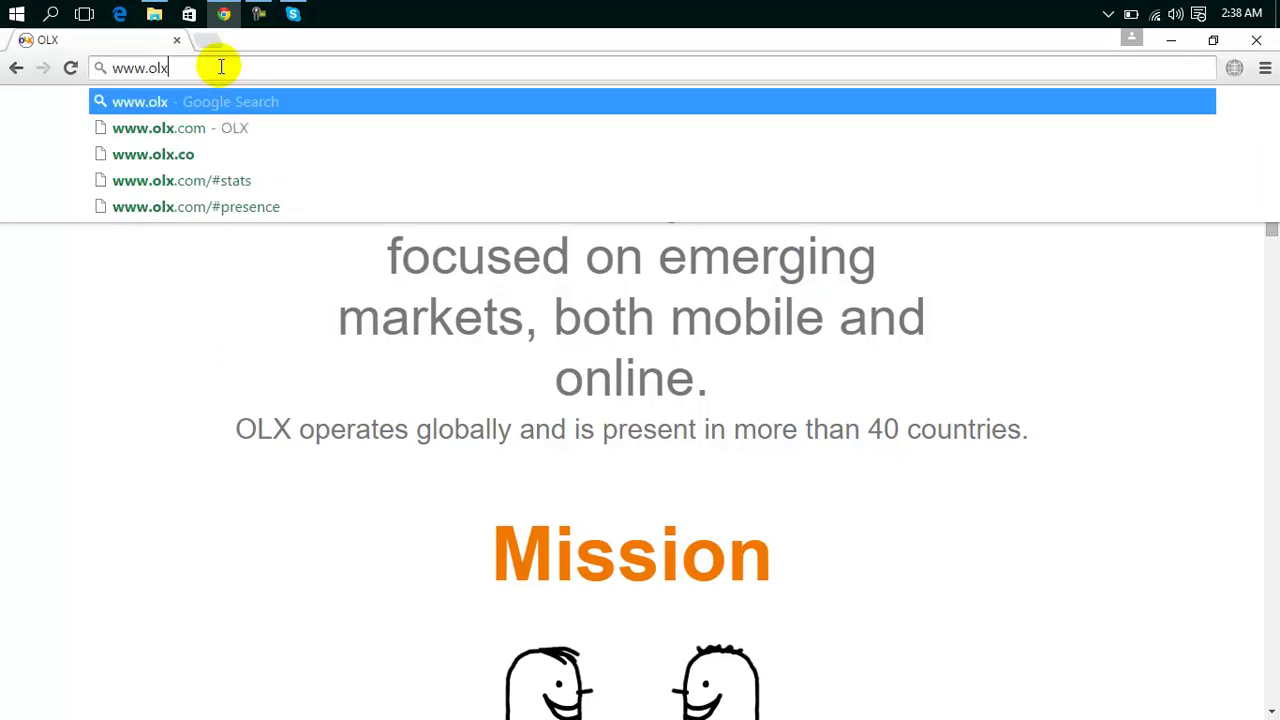
pyautogui.press('BackSpace')
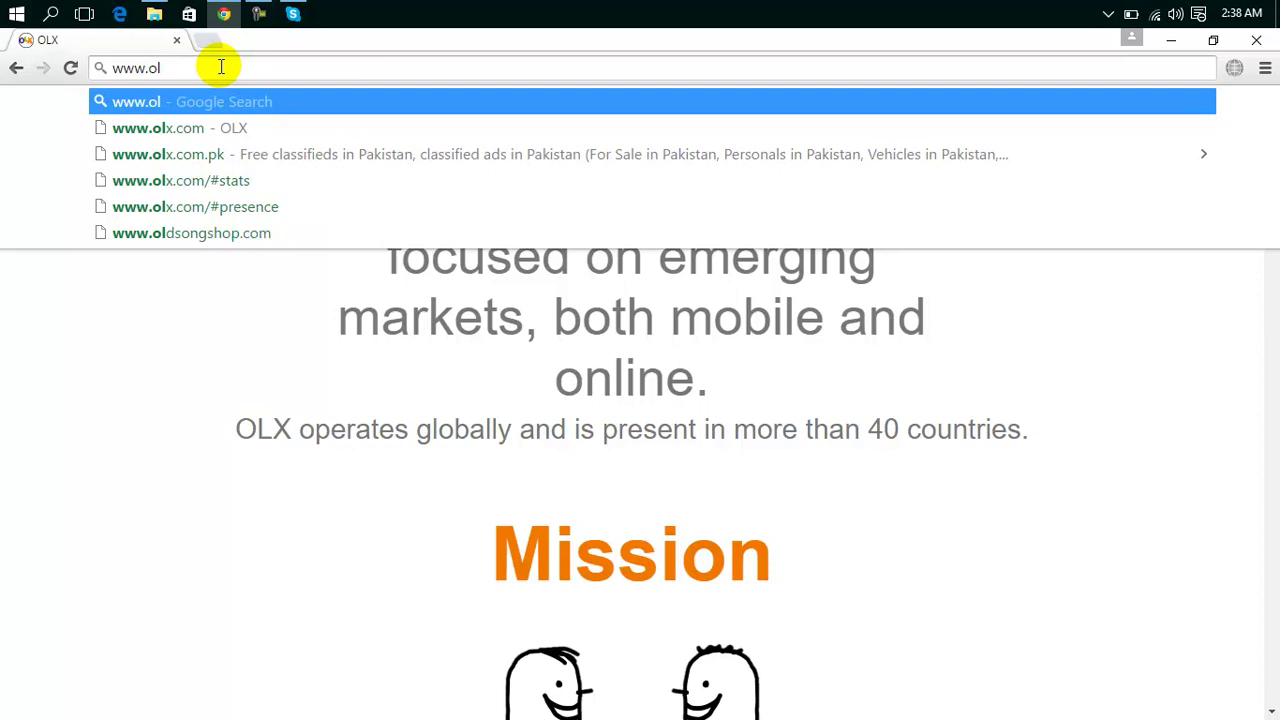
pyautogui.write('x.com.pk')
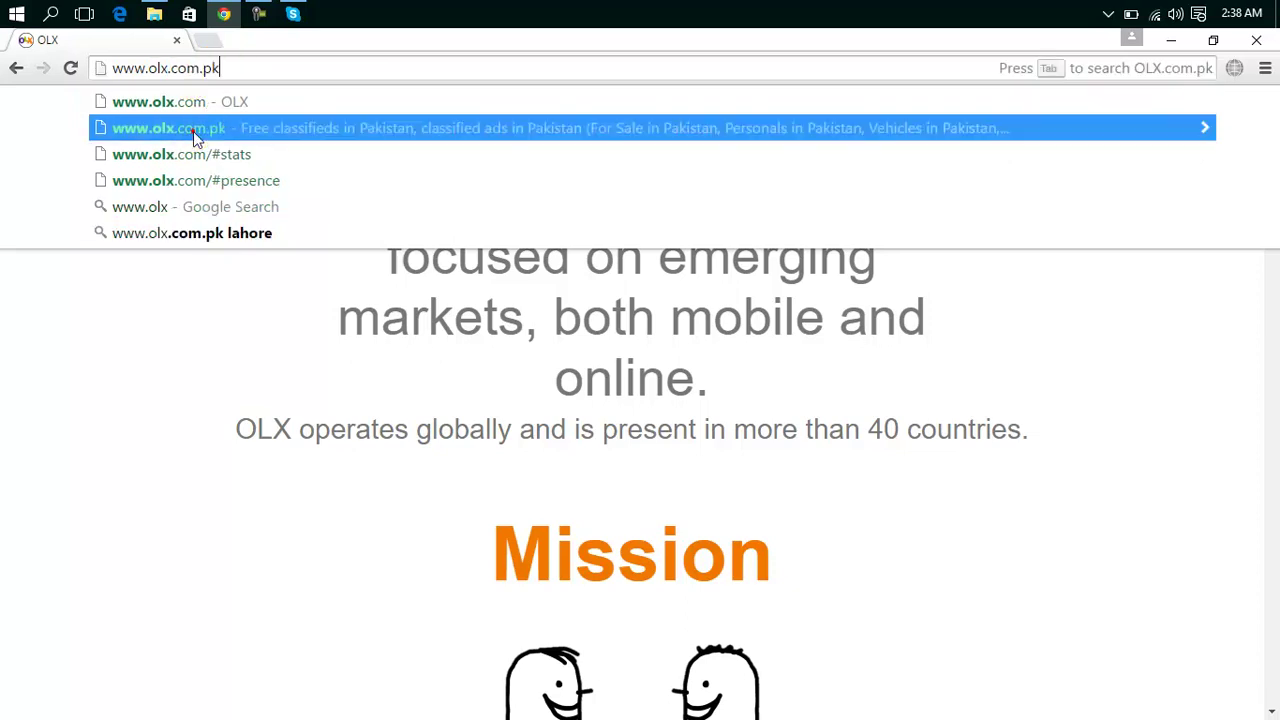
pyautogui.click(194, 128)
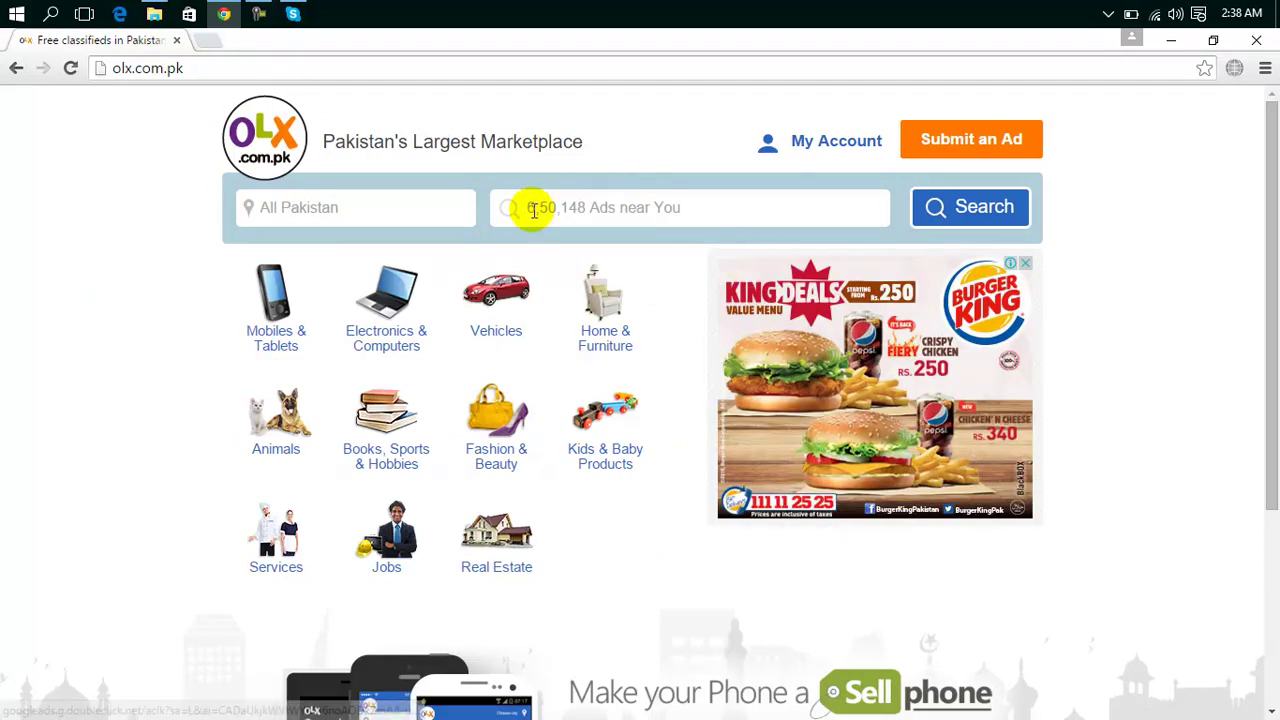
# - Set the location to Abbottabad and open Mobiles & Tablets, showing 1,009 ads
pyautogui.click(418, 203)
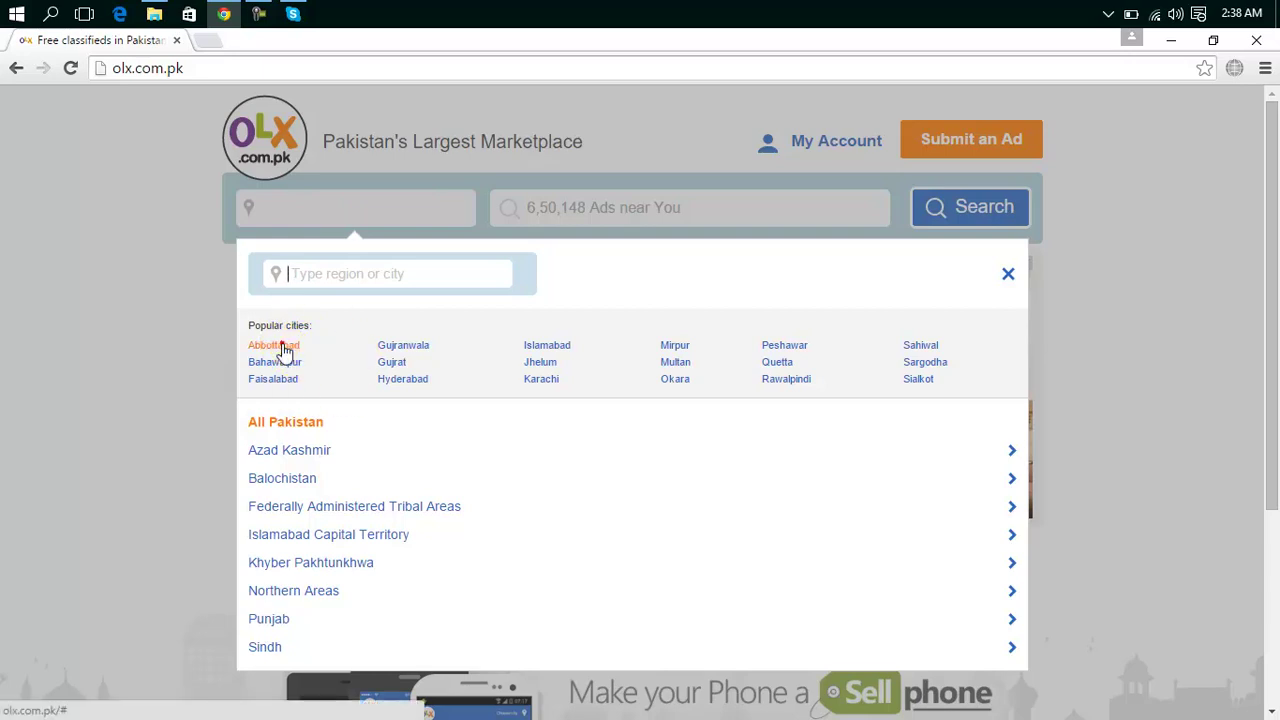
pyautogui.click(284, 348)
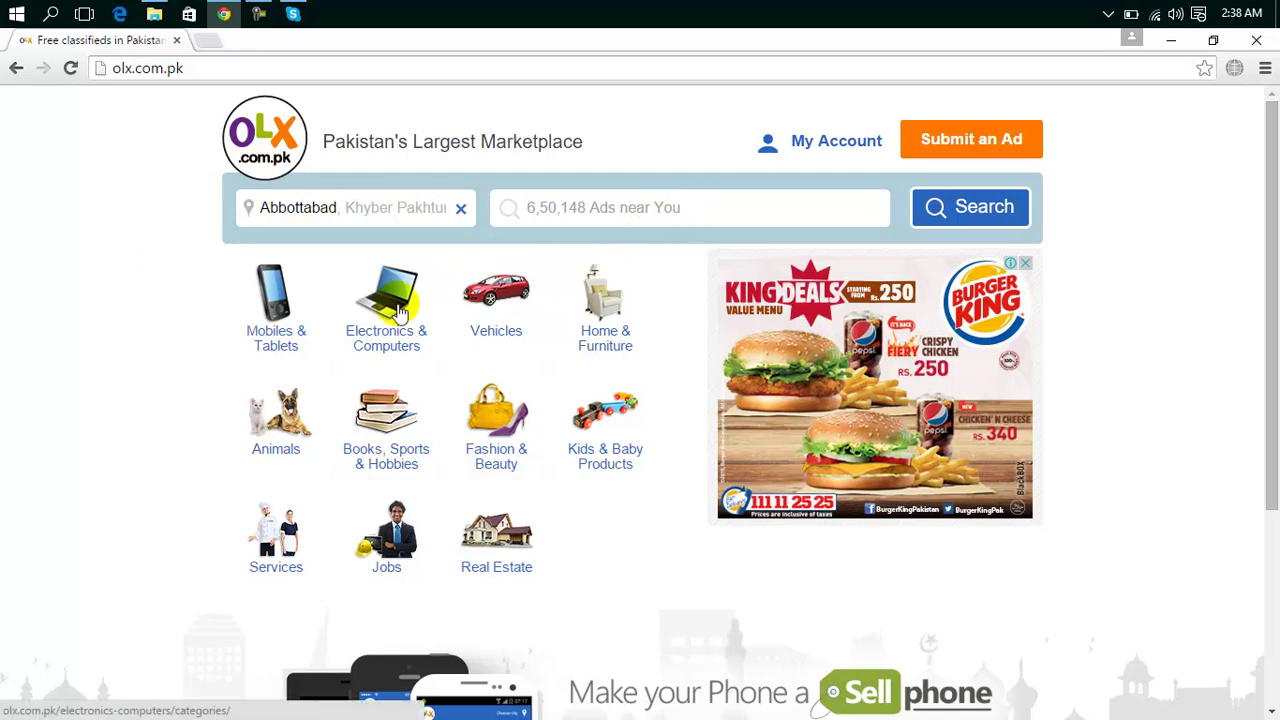
pyautogui.click(706, 204)
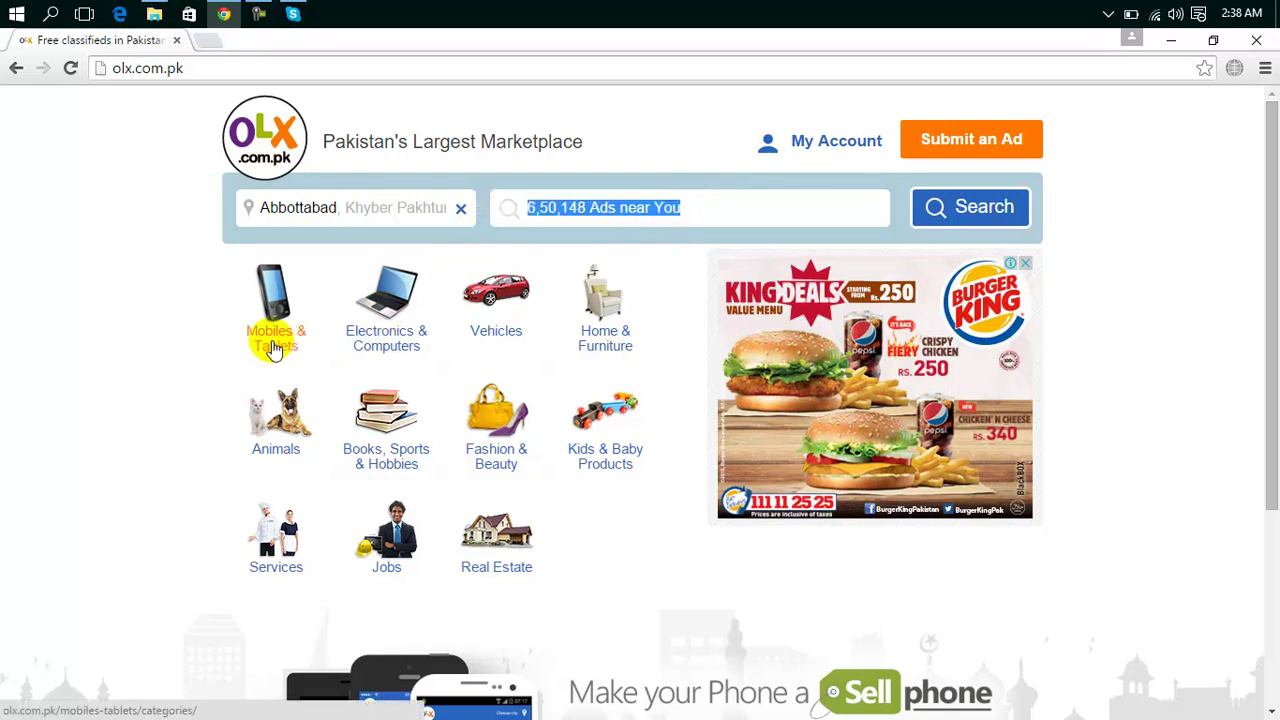
pyautogui.click(275, 322)
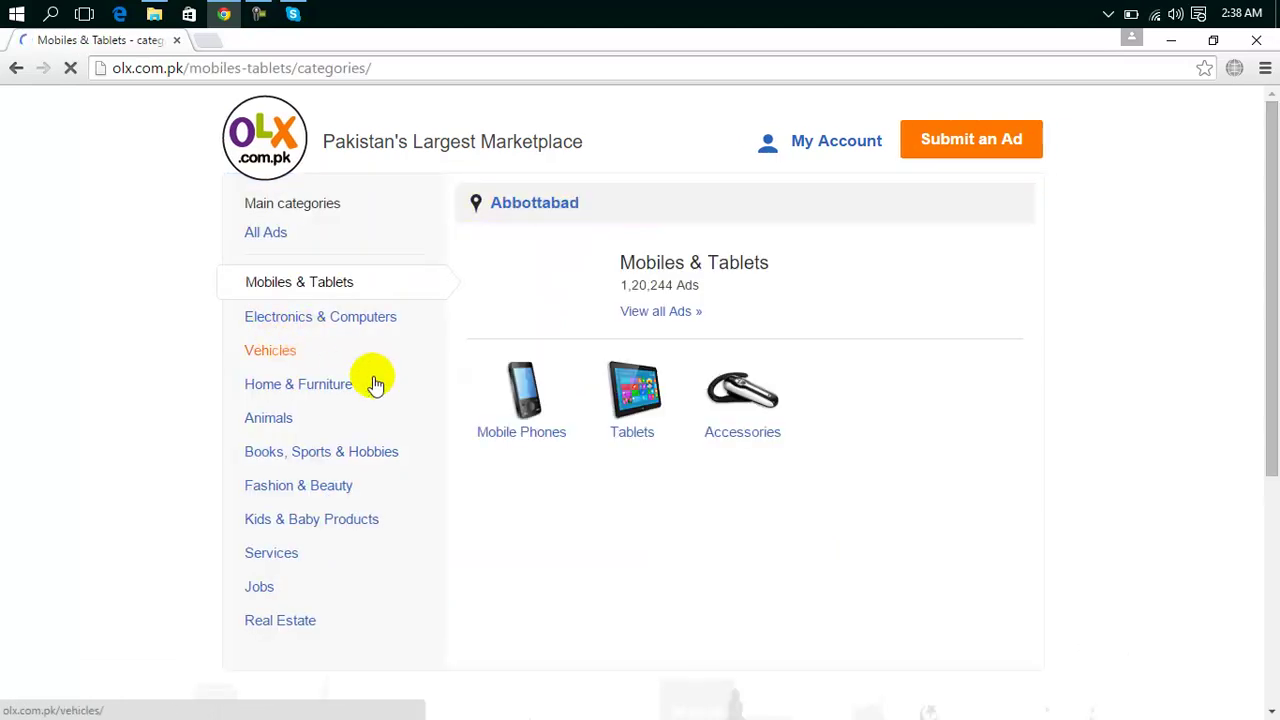
# - Open the Mobile Phones subcategory to list Abbottabad's 932 phone ads, newest first
pyautogui.click(517, 424)
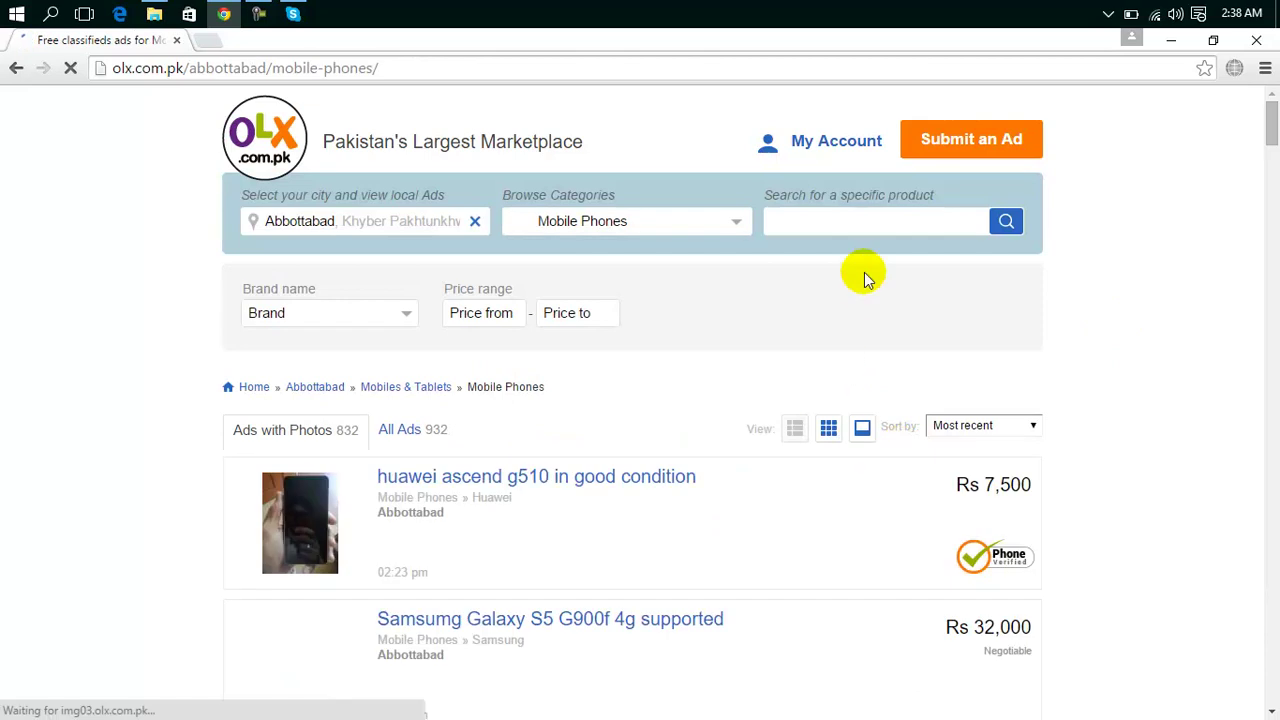
pyautogui.moveTo(1270, 122); pyautogui.dragTo(1270, 130)
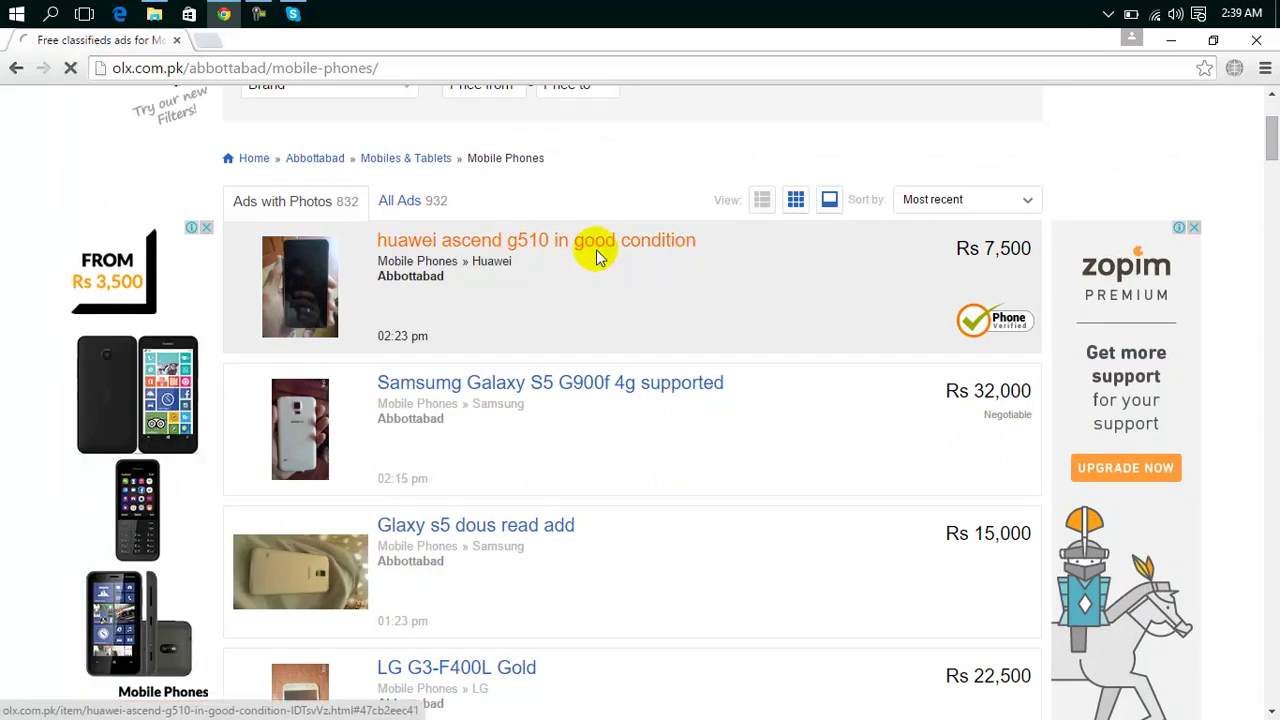
# - View the Huawei Ascend G510 ad, select the seller's number, browse to photo four, return
pyautogui.click(597, 257)
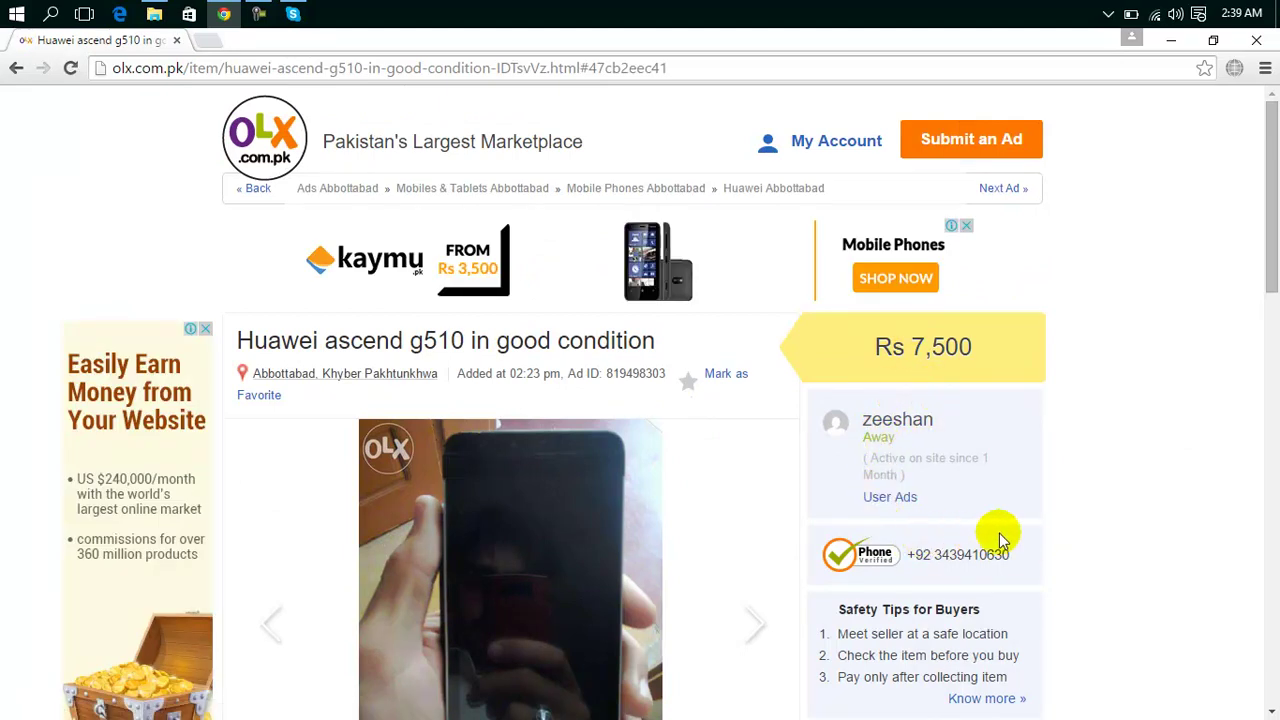
pyautogui.moveTo(937, 570); pyautogui.dragTo(910, 573)
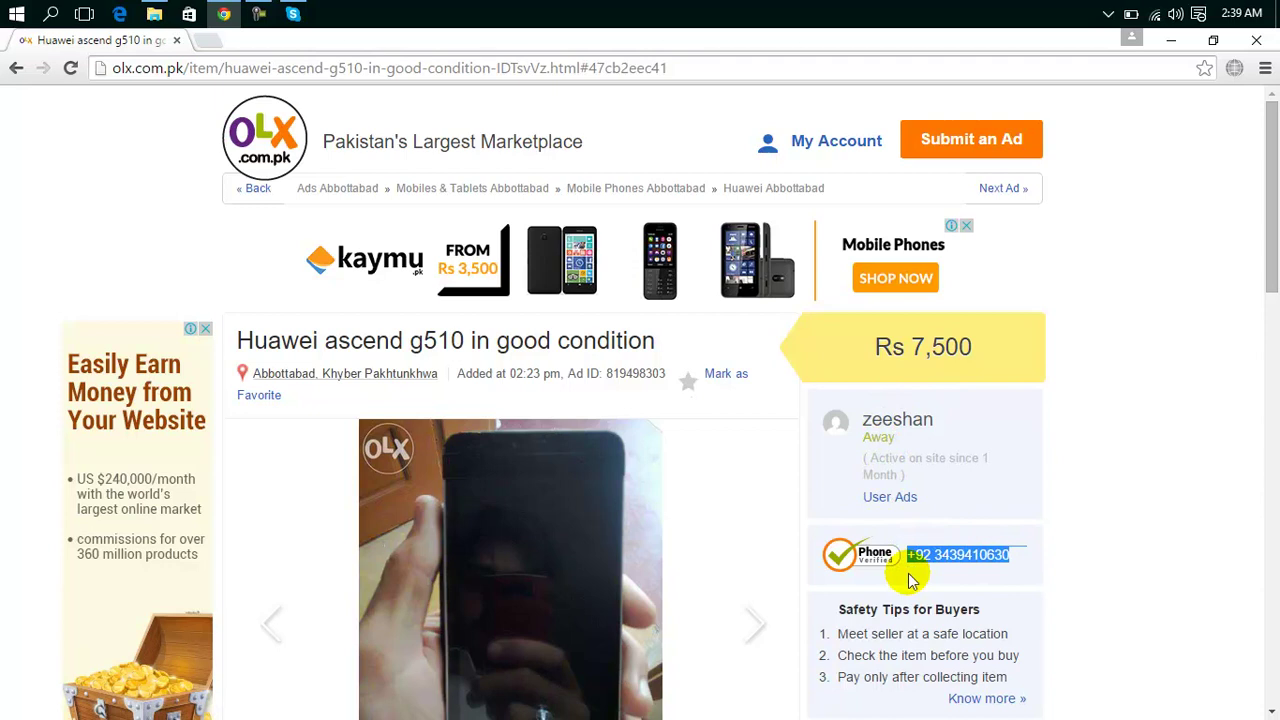
pyautogui.moveTo(1266, 183); pyautogui.dragTo(1272, 365)
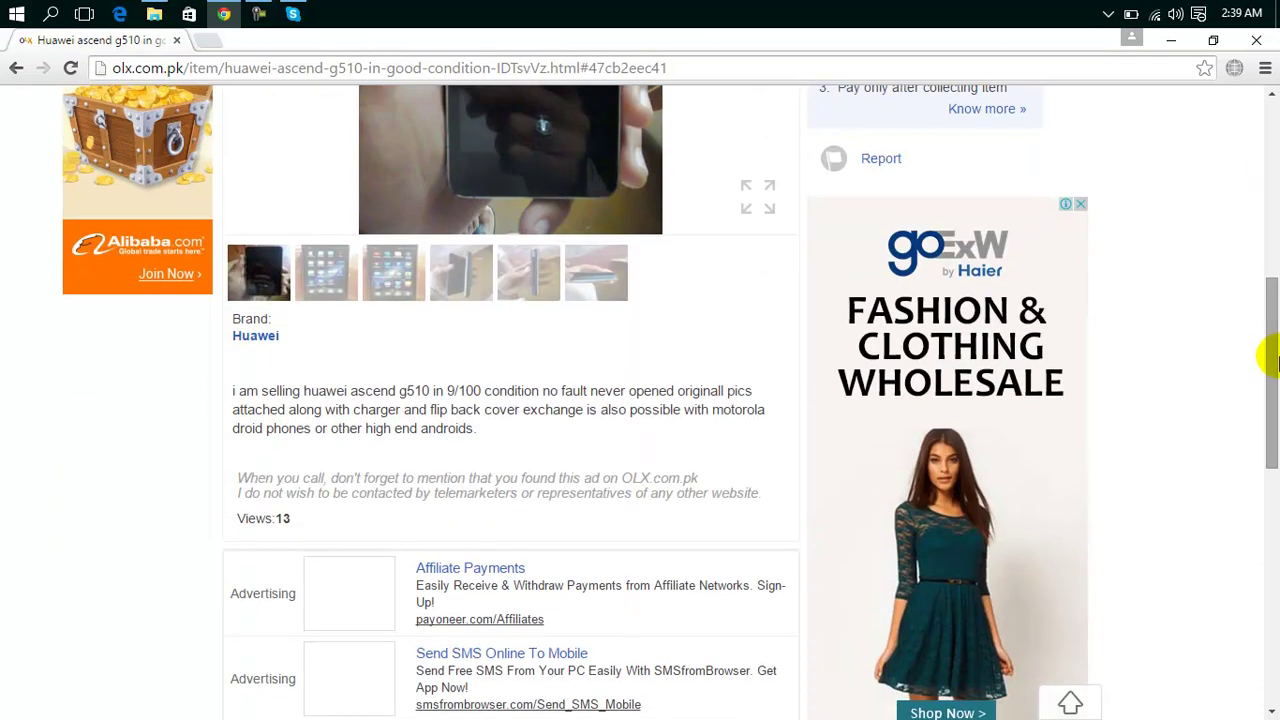
pyautogui.moveTo(1271, 277); pyautogui.dragTo(1266, 195)
pyautogui.click(757, 325)
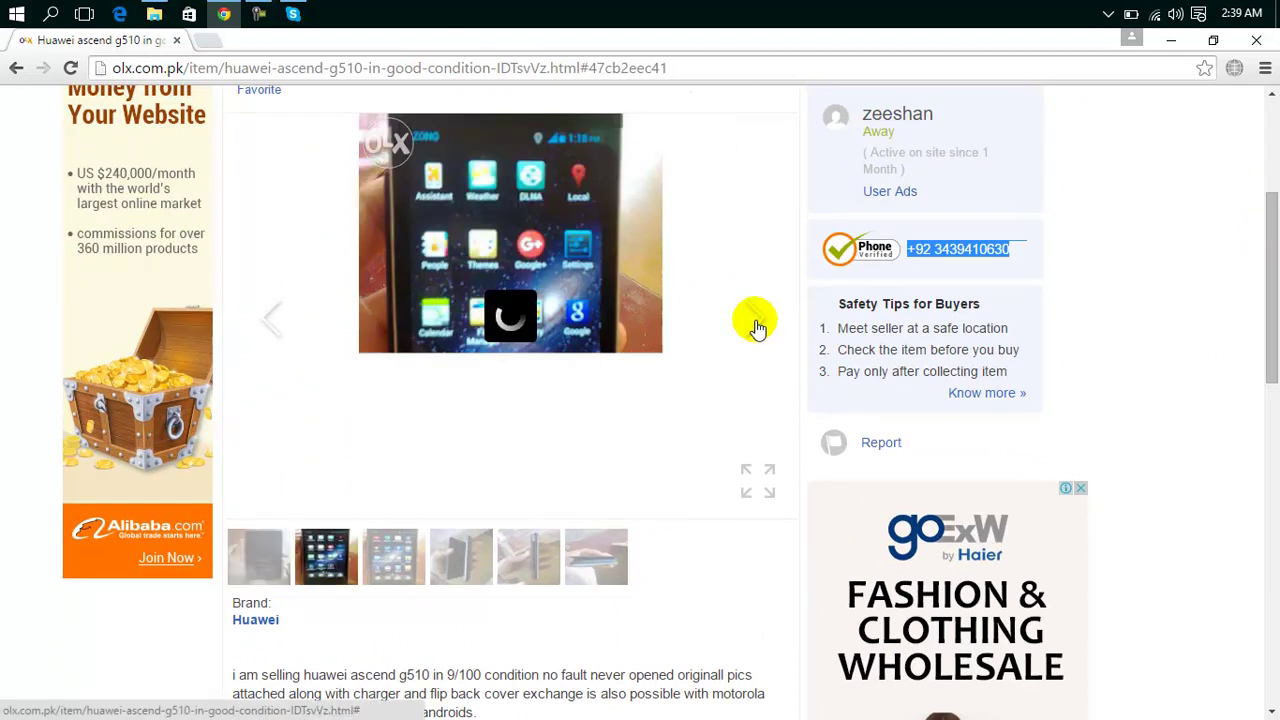
pyautogui.click(757, 325)
pyautogui.click(757, 325)
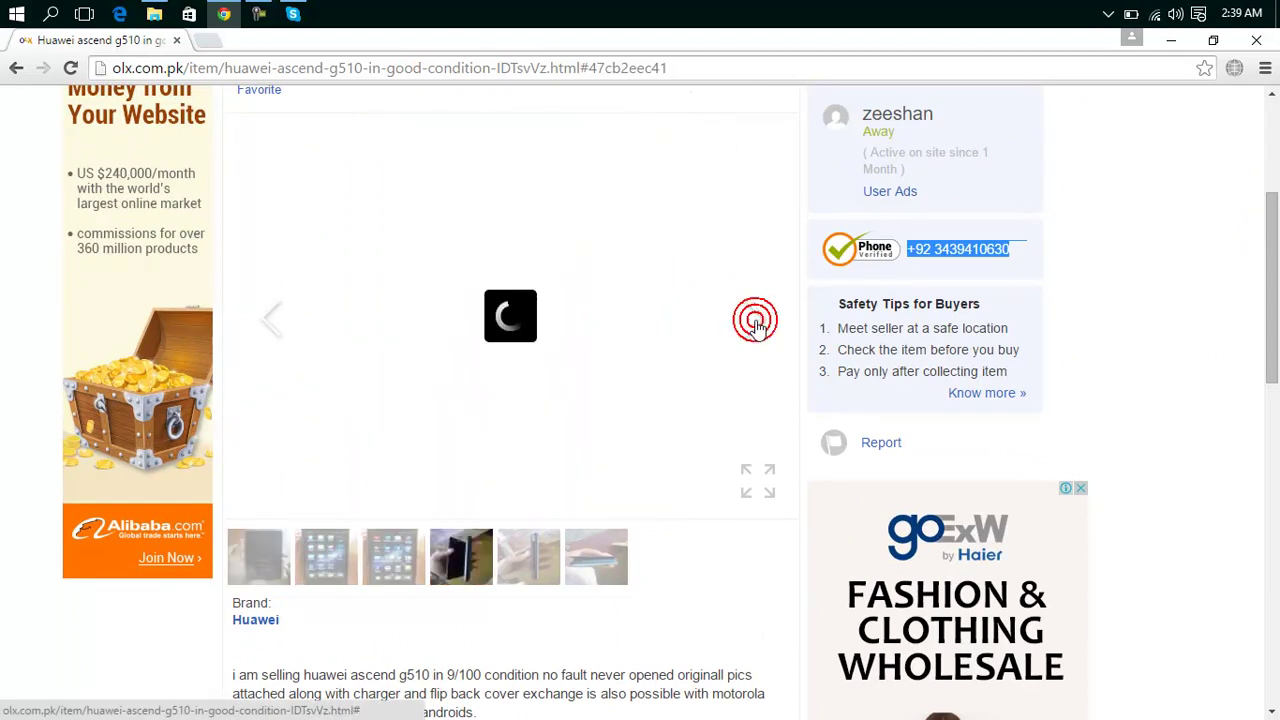
pyautogui.click(17, 70)
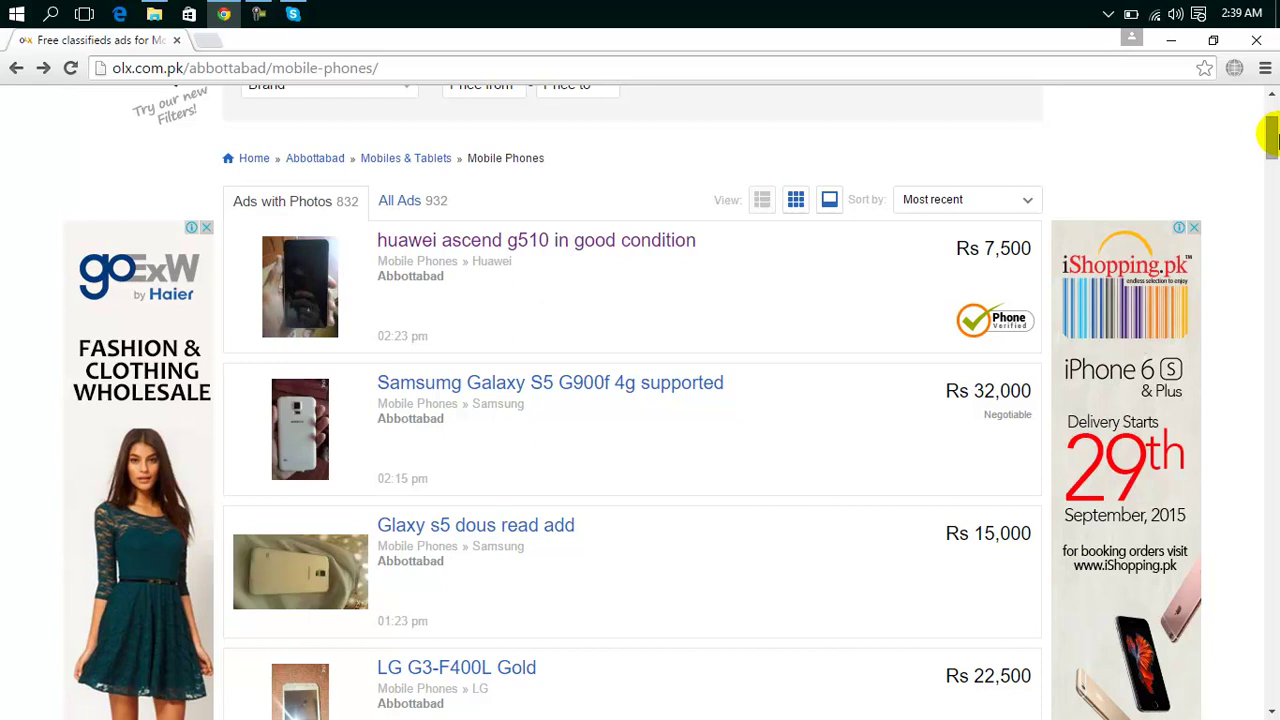
pyautogui.moveTo(1274, 140); pyautogui.dragTo(1272, 213)
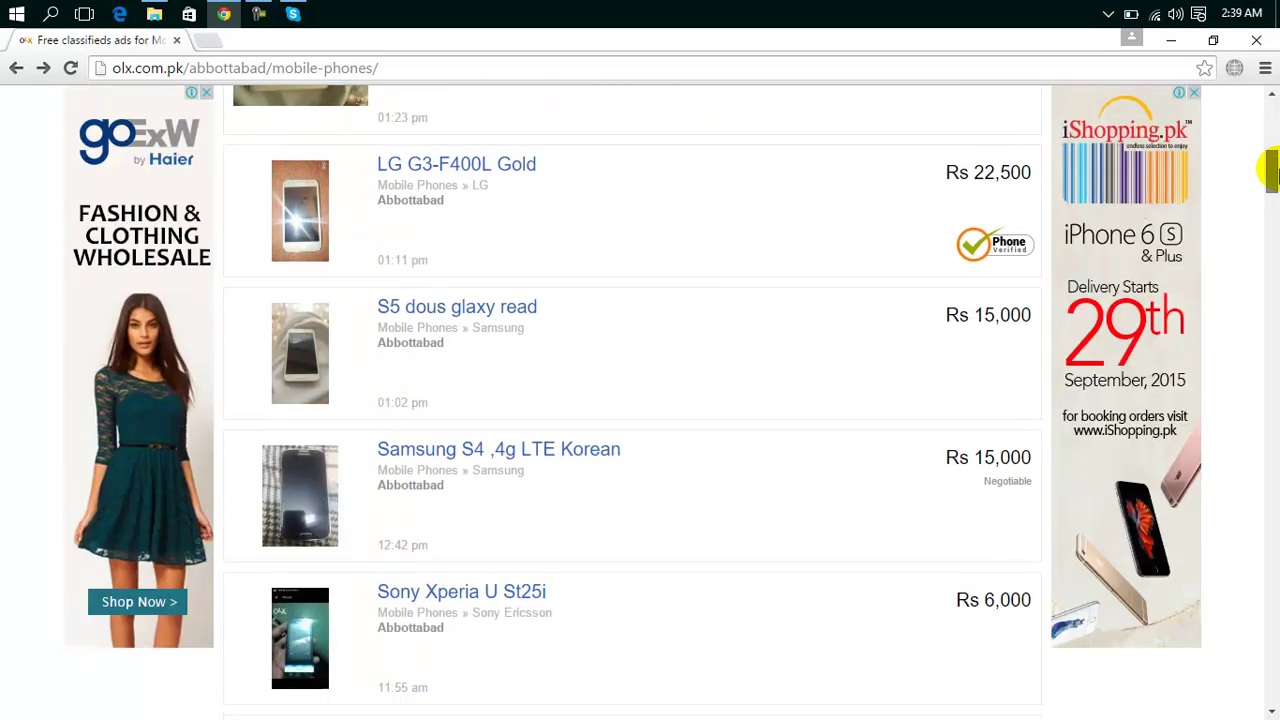
pyautogui.moveTo(1270, 213); pyautogui.dragTo(1270, 240)
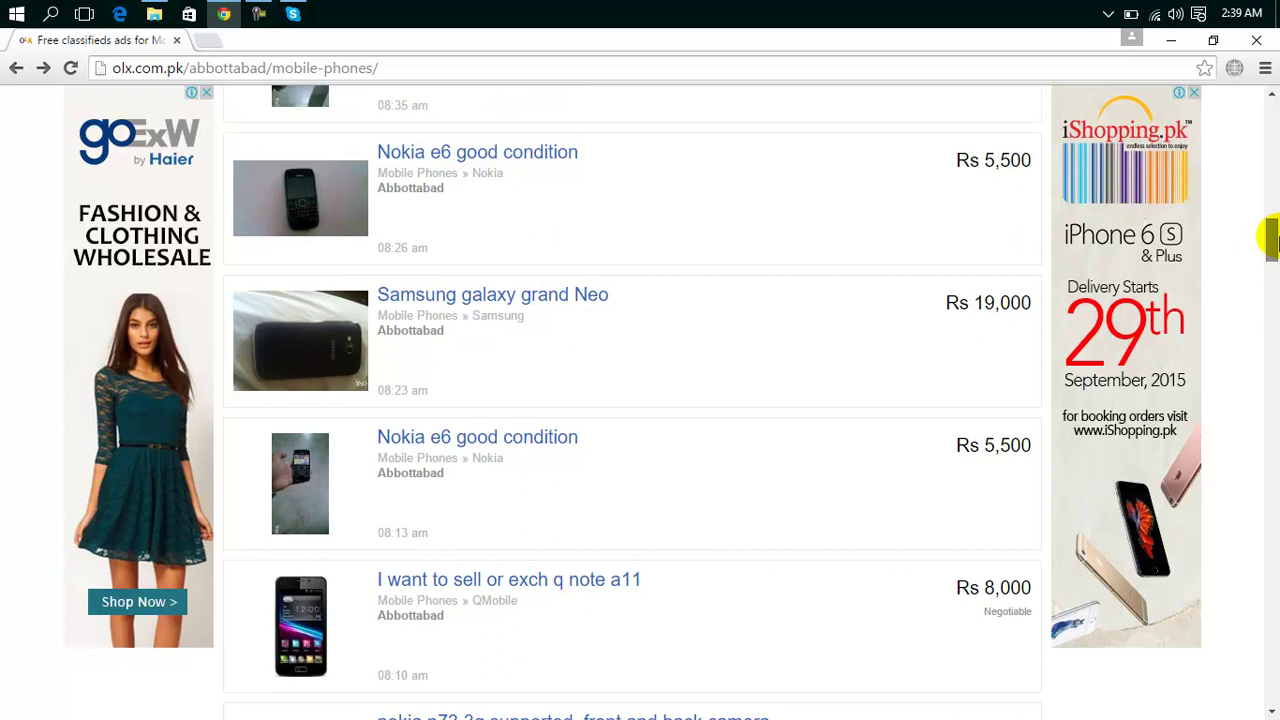
pyautogui.moveTo(1270, 240)
pyautogui.mouseDown()
pyautogui.moveTo(1270, 408)
pyautogui.moveTo(1272, 138)
pyautogui.mouseUp()
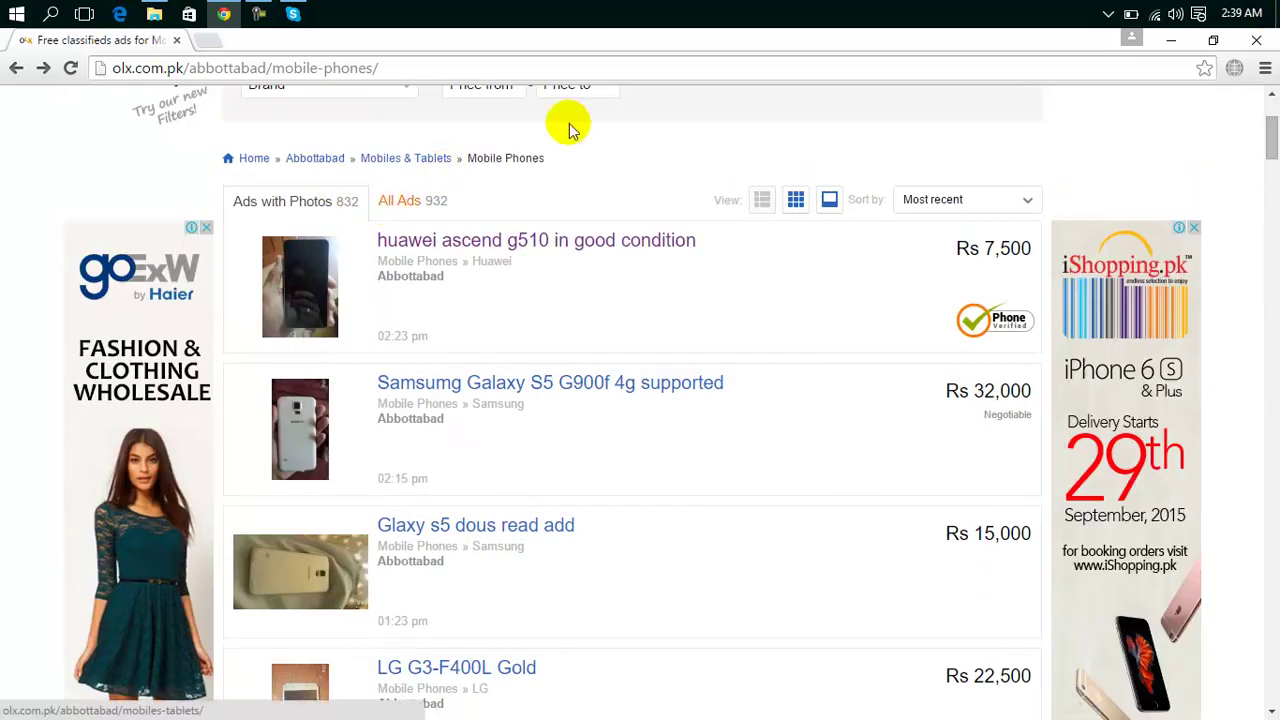
pyautogui.moveTo(1272, 130); pyautogui.dragTo(1272, 100)
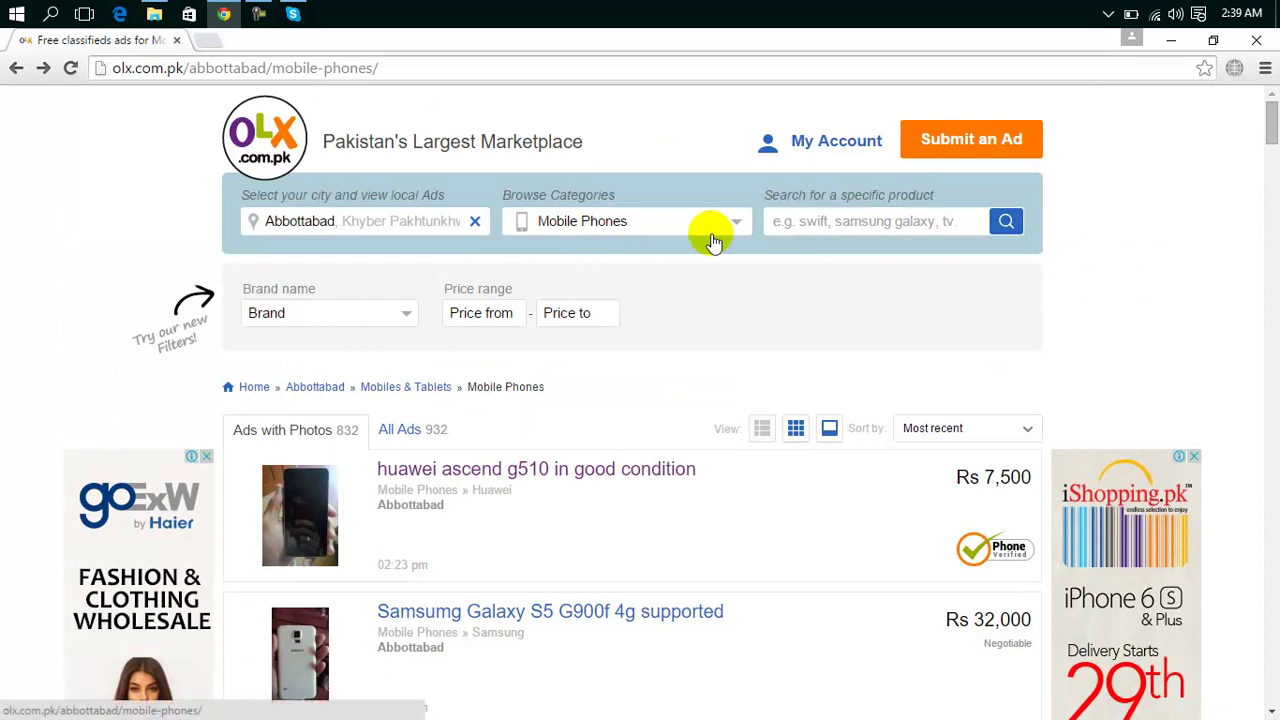
# - Filter the Abbottabad phone listings by brand to BlackBerry, showing 11 ads
pyautogui.click(406, 313)
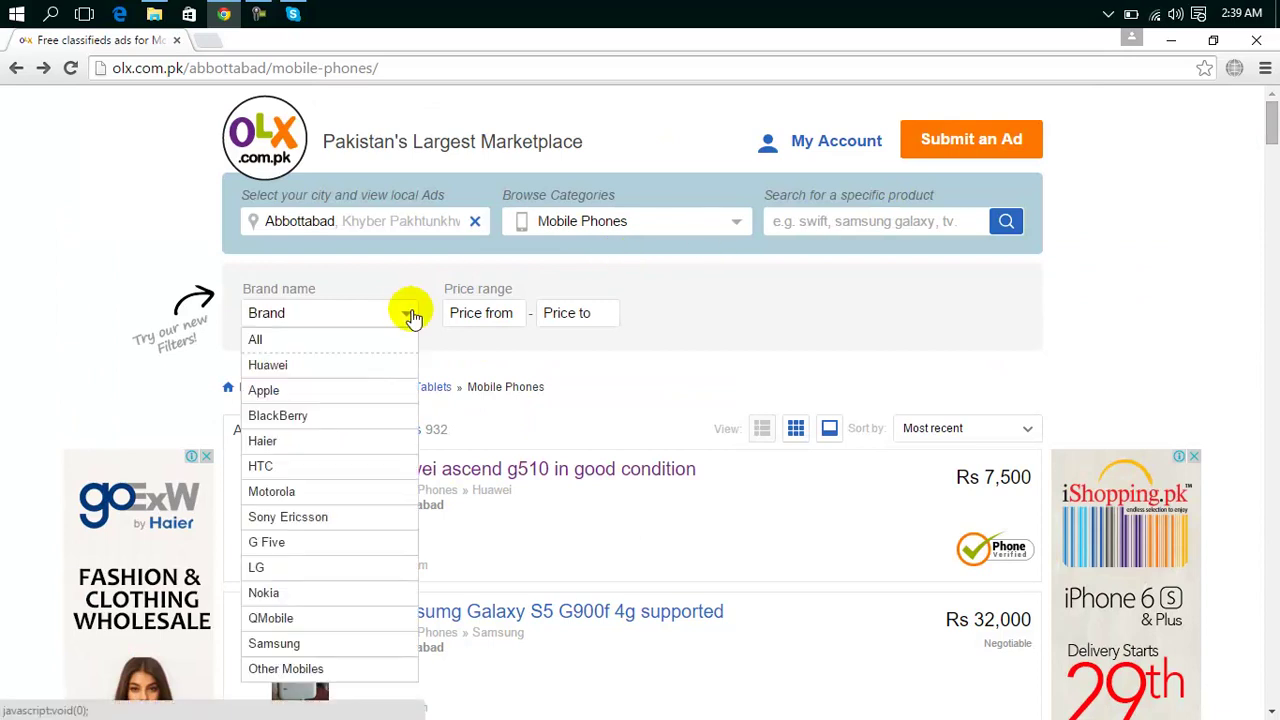
pyautogui.click(321, 420)
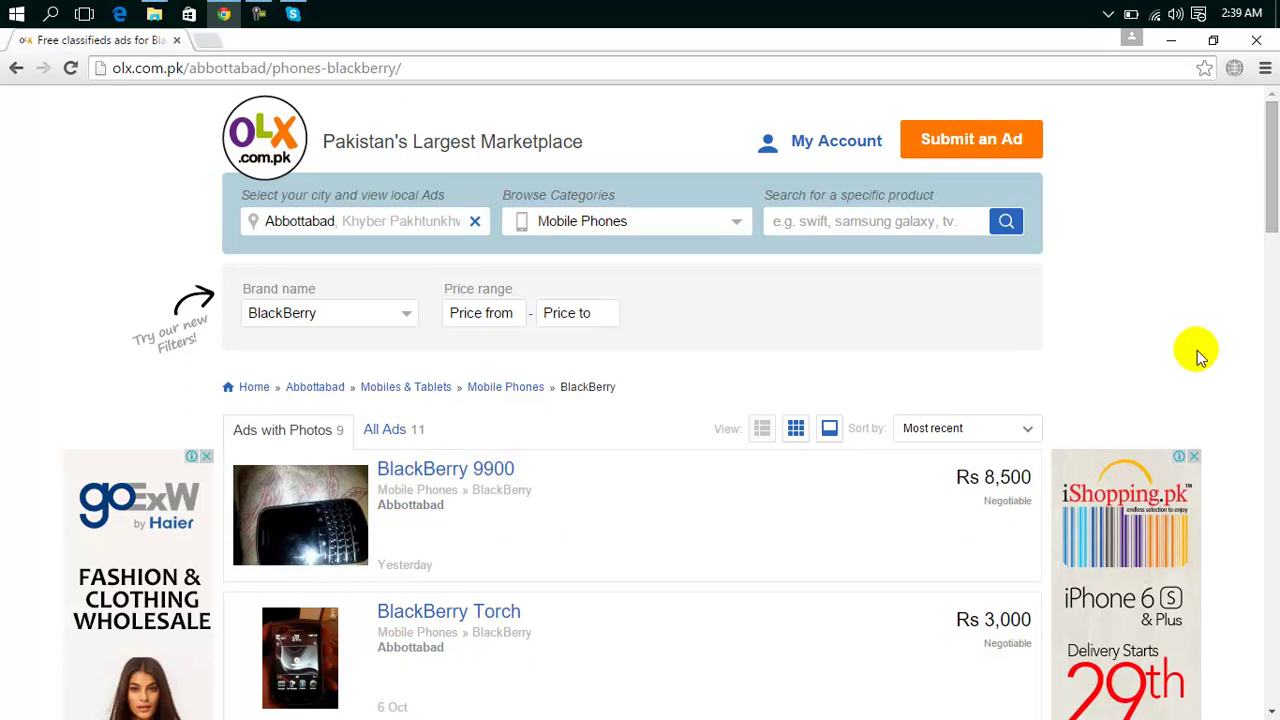
pyautogui.moveTo(1275, 205); pyautogui.dragTo(1275, 263)
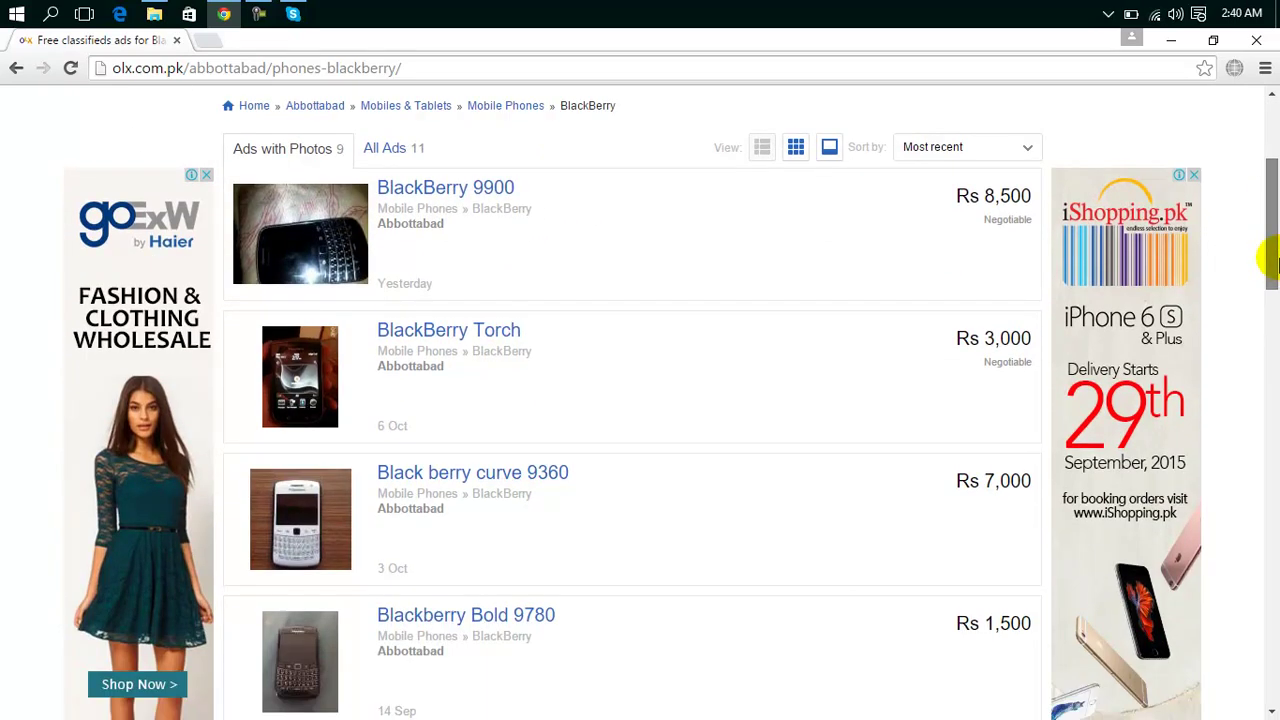
pyautogui.moveTo(1275, 263); pyautogui.dragTo(1266, 265)
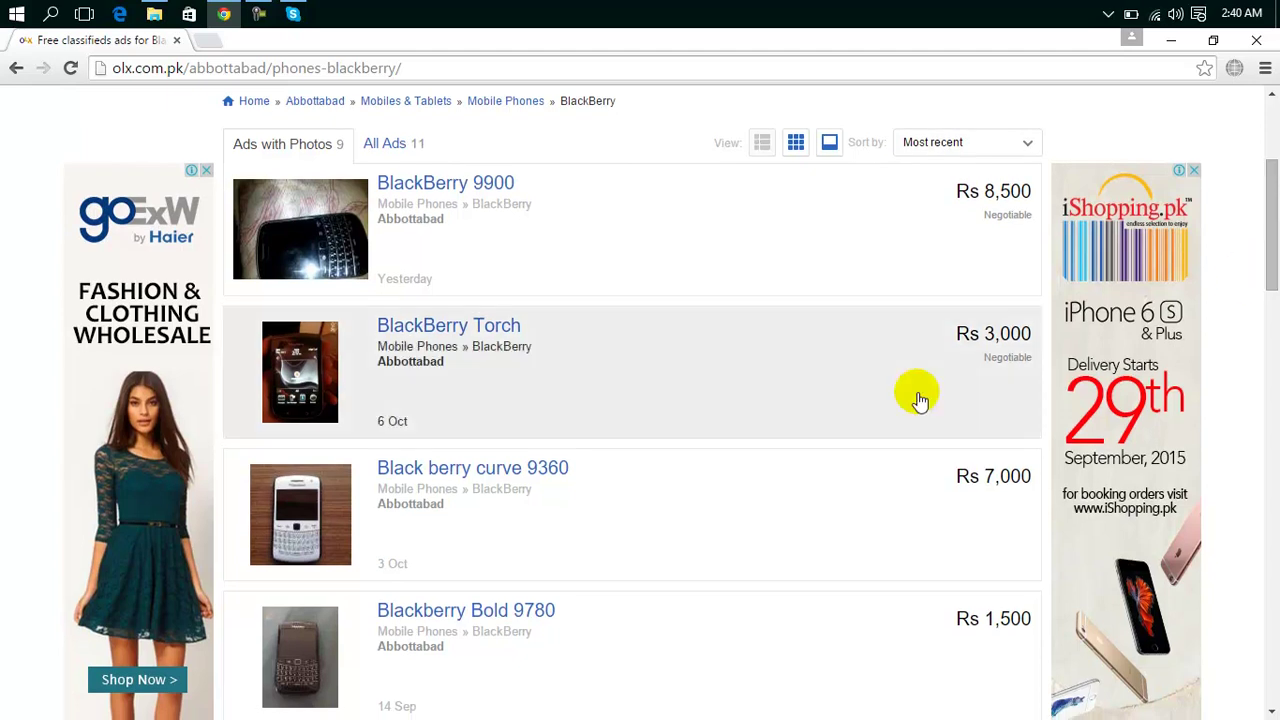
pyautogui.click(456, 425)
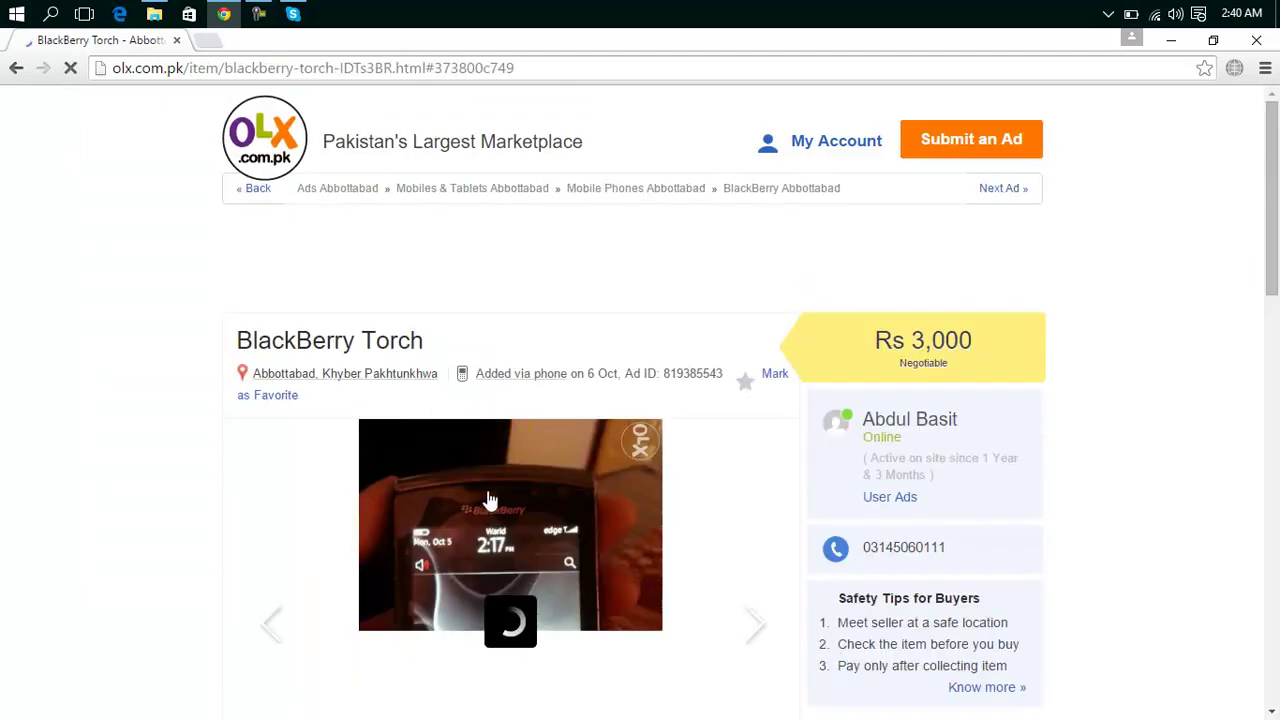
pyautogui.moveTo(1269, 214); pyautogui.dragTo(1273, 294)
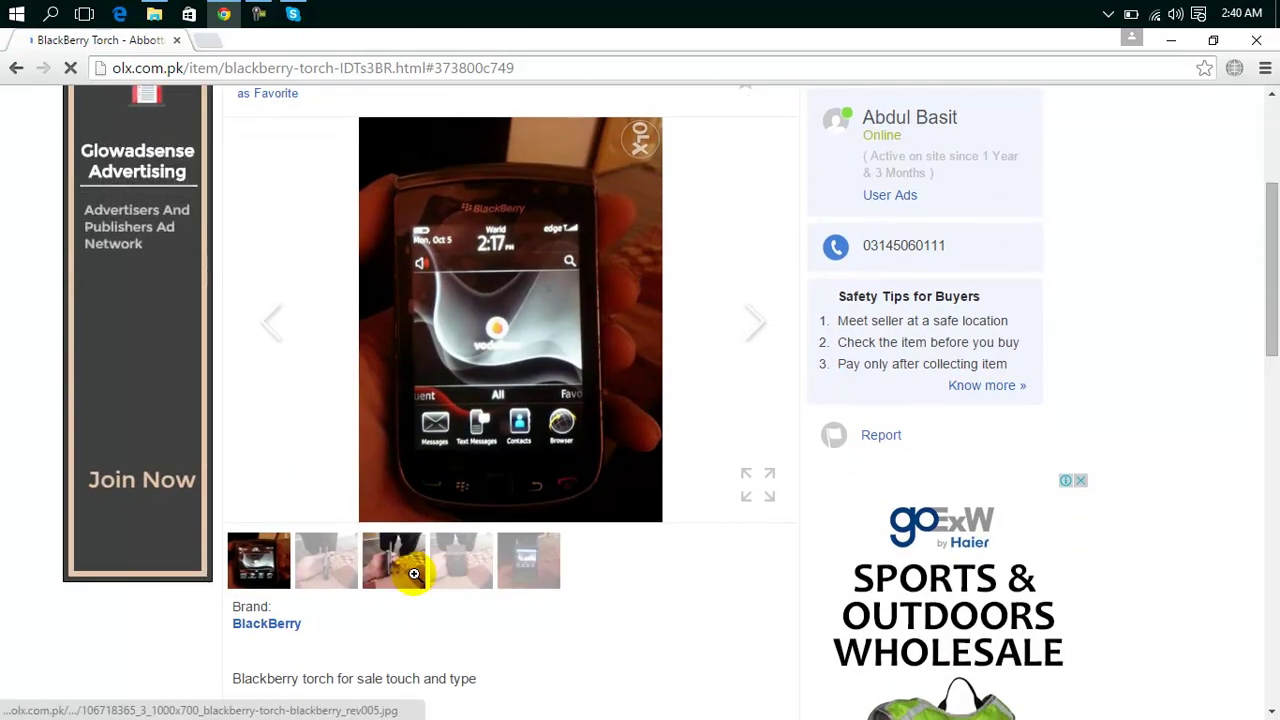
pyautogui.click(757, 322)
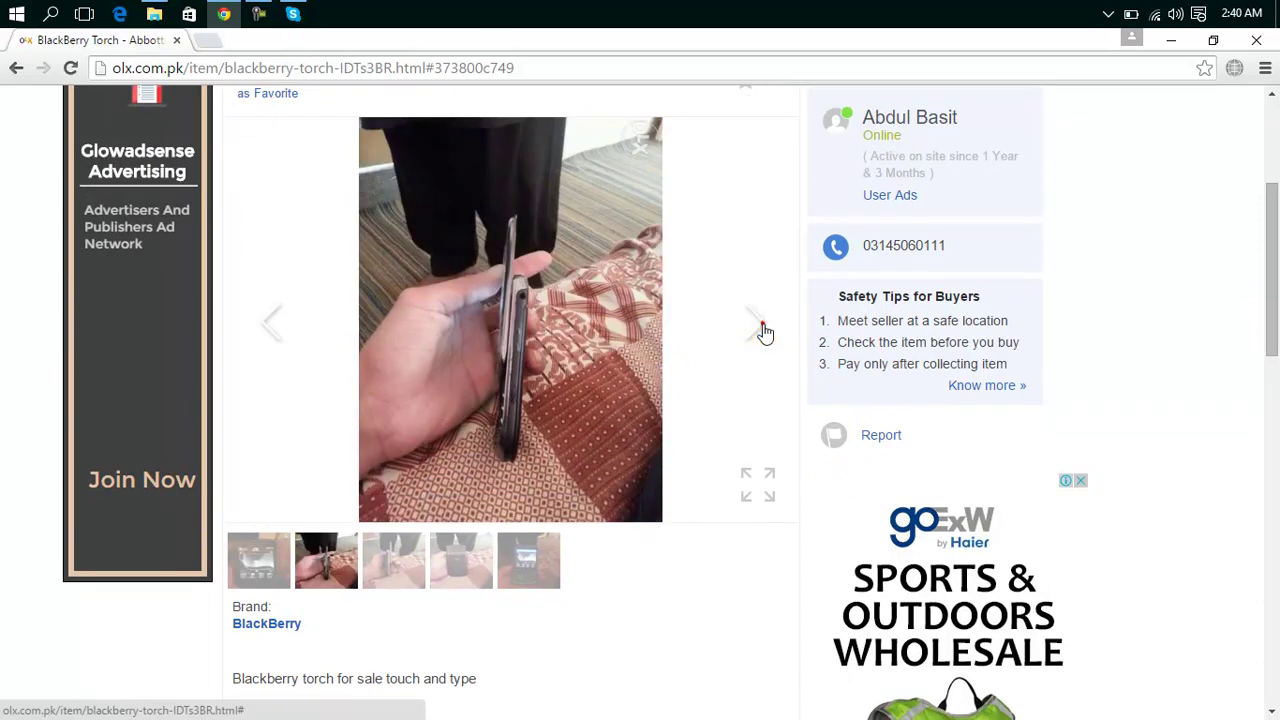
pyautogui.click(763, 333)
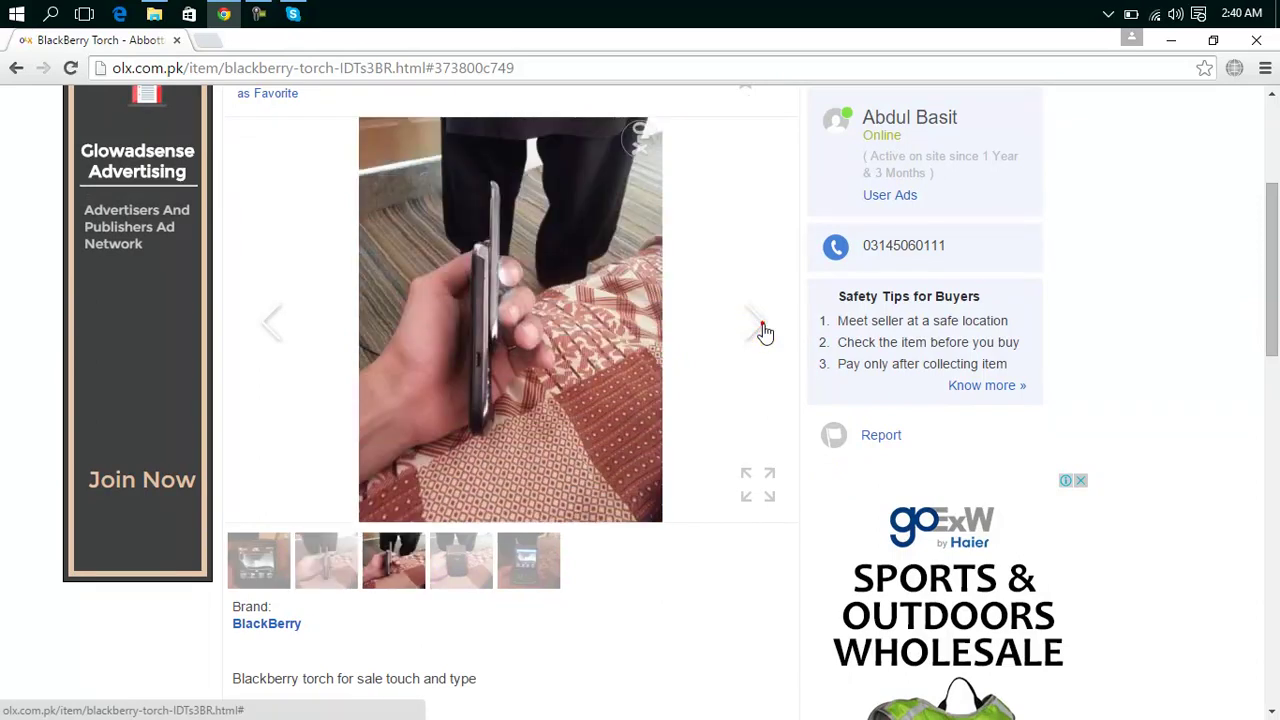
pyautogui.click(763, 333)
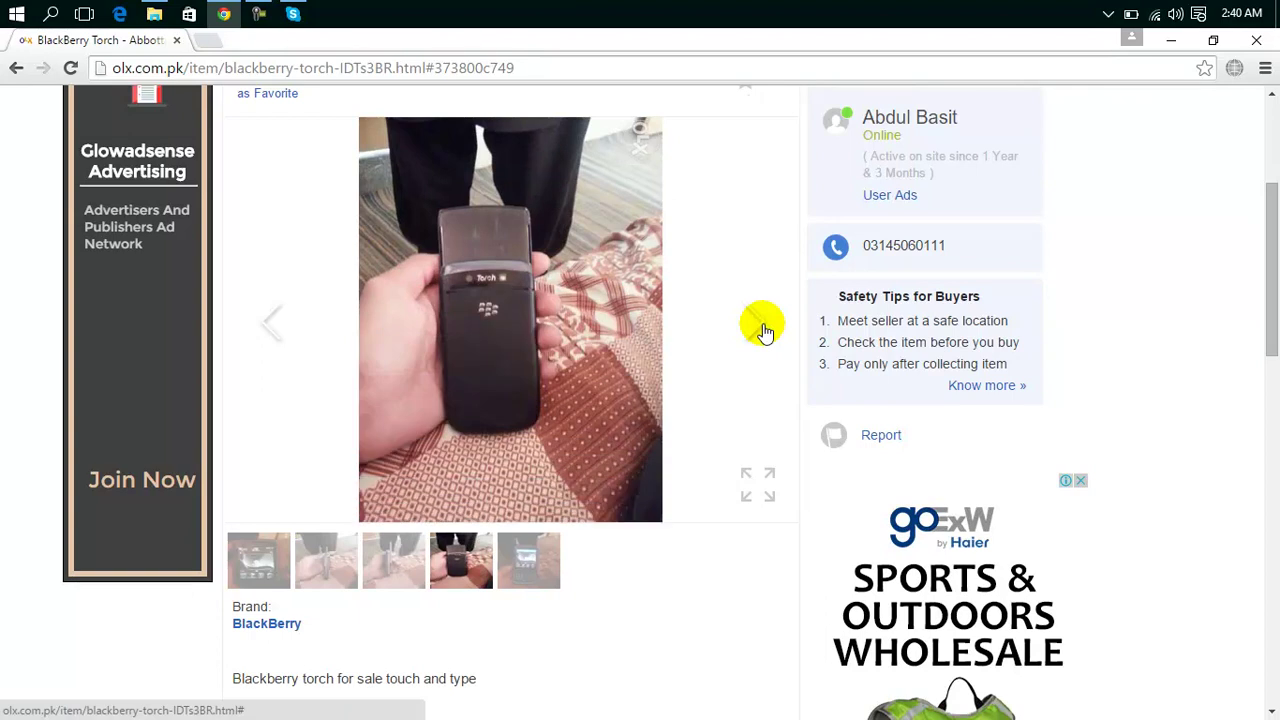
pyautogui.click(763, 333)
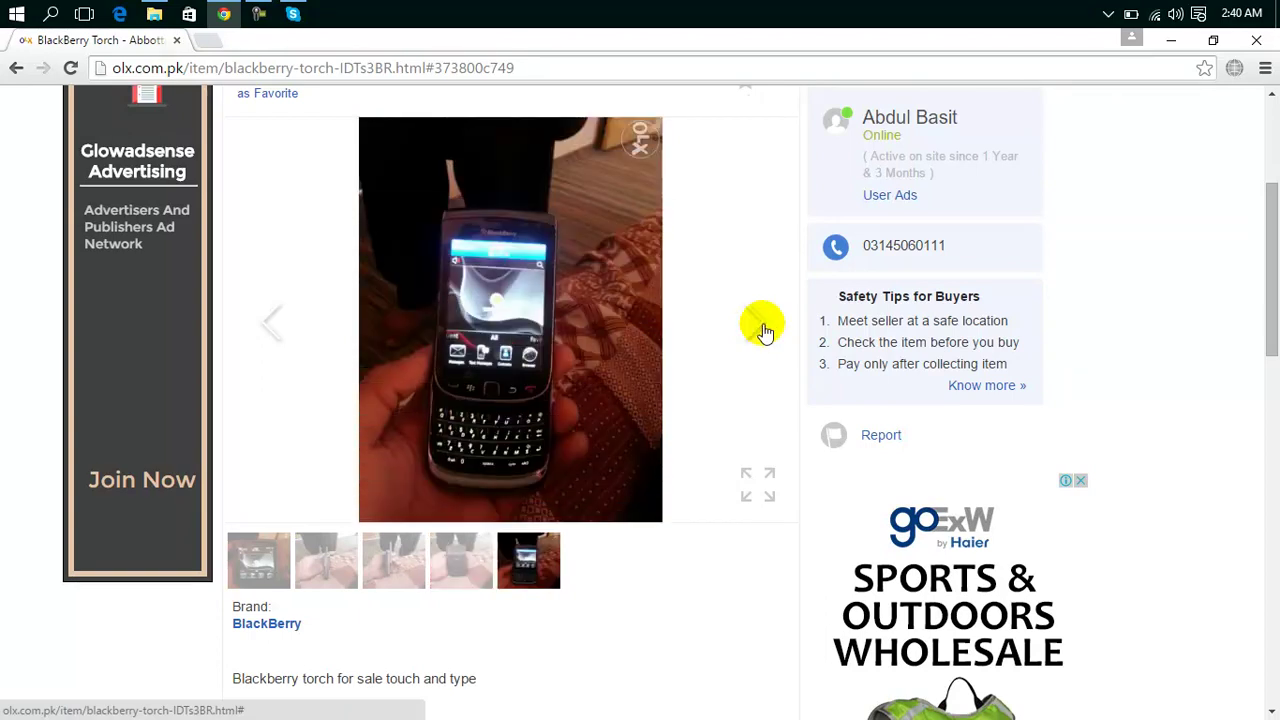
pyautogui.click(763, 333)
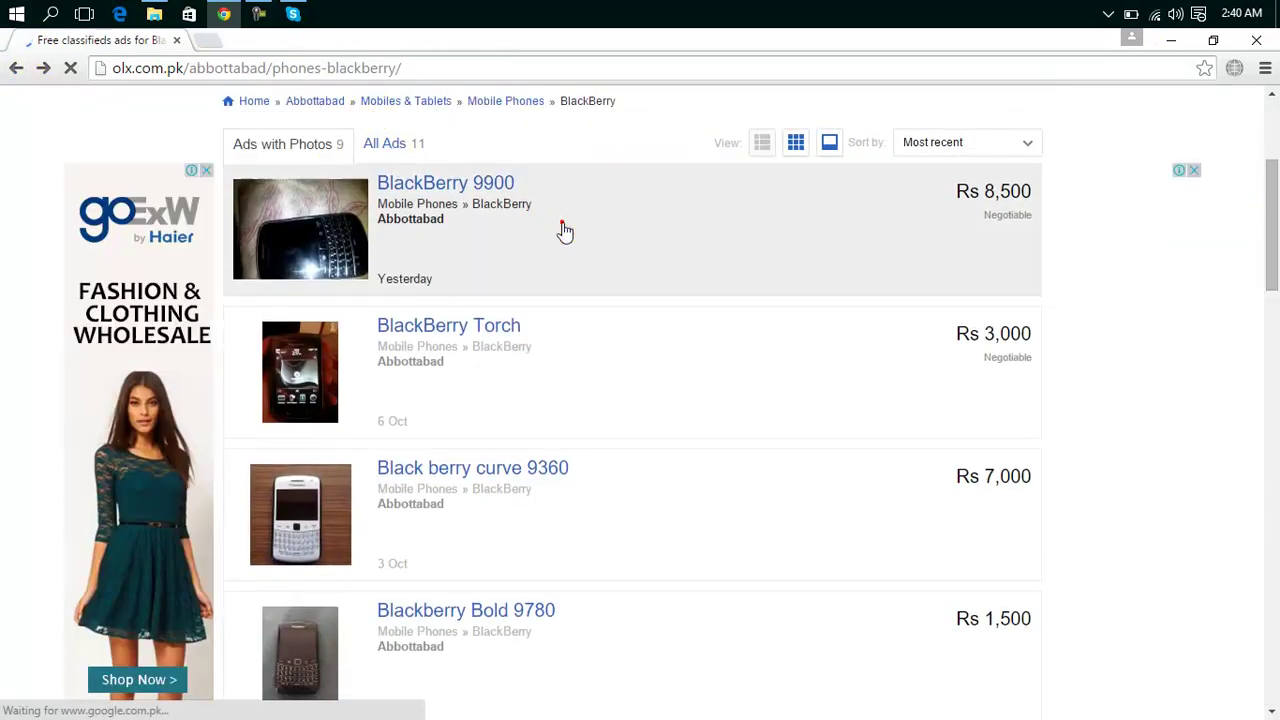
pyautogui.click(880, 214)
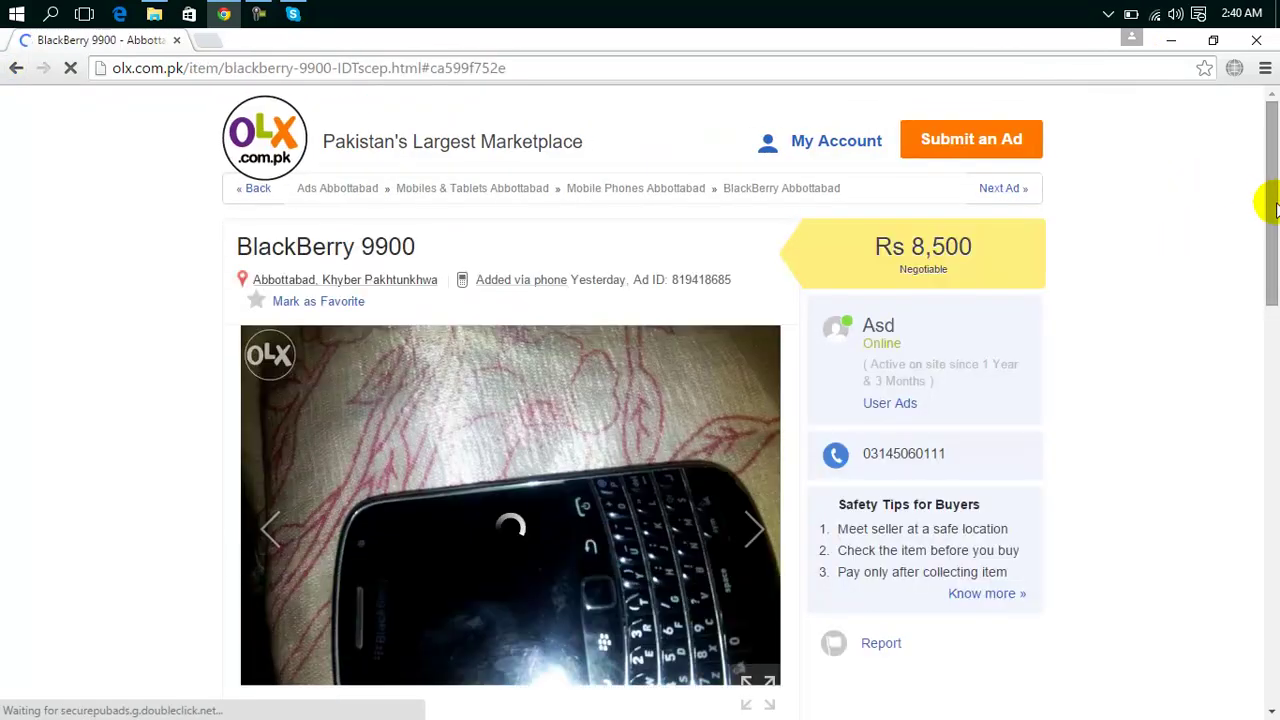
pyautogui.moveTo(1266, 200); pyautogui.dragTo(1266, 210)
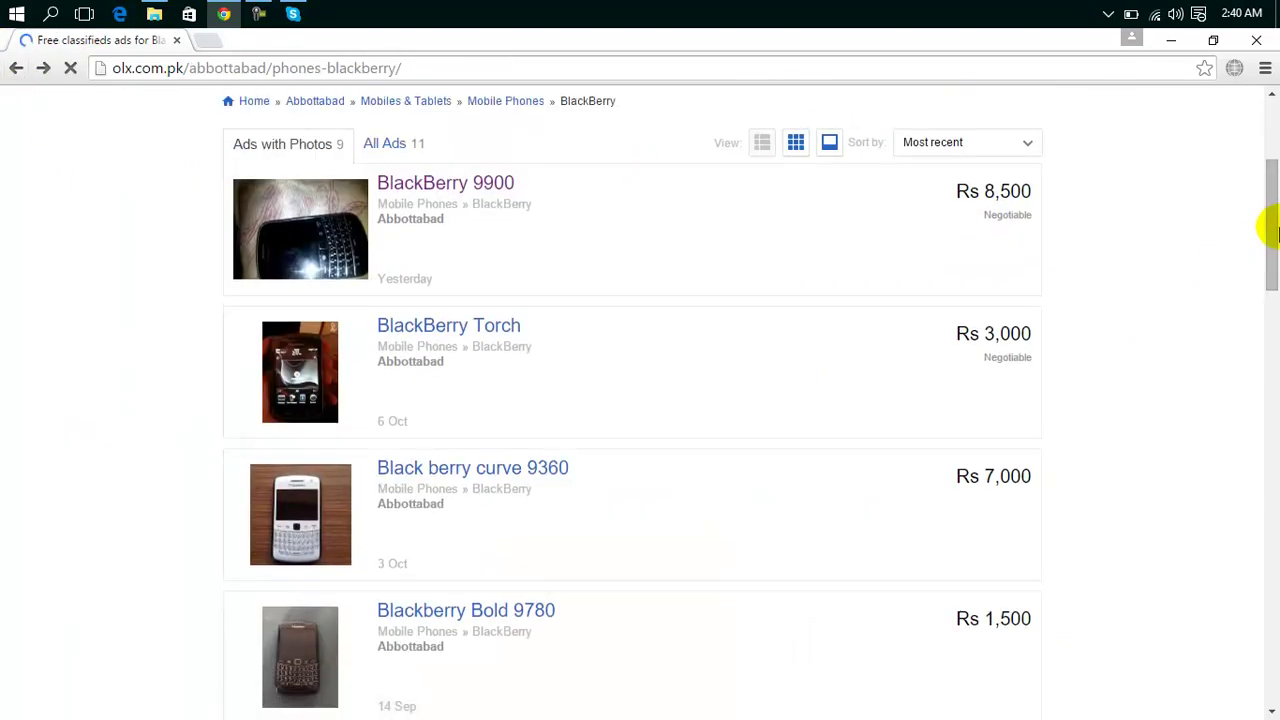
pyautogui.moveTo(1274, 230); pyautogui.dragTo(1274, 318)
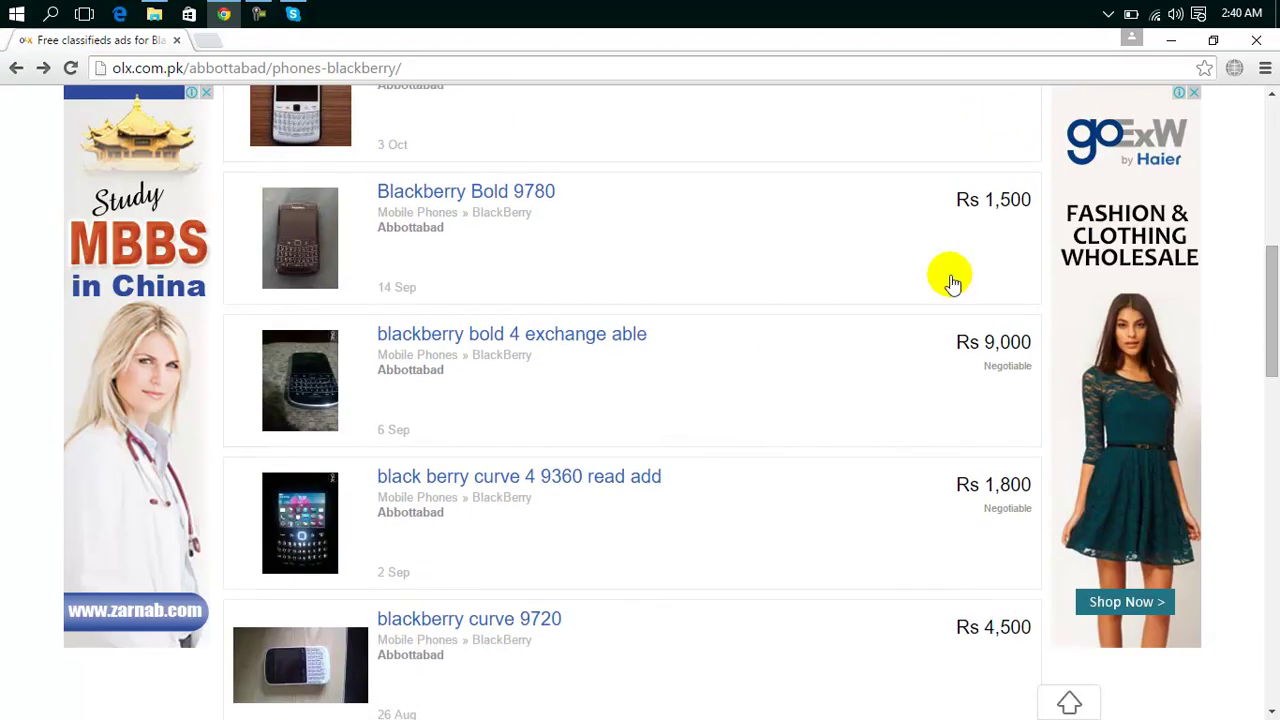
pyautogui.click(473, 189)
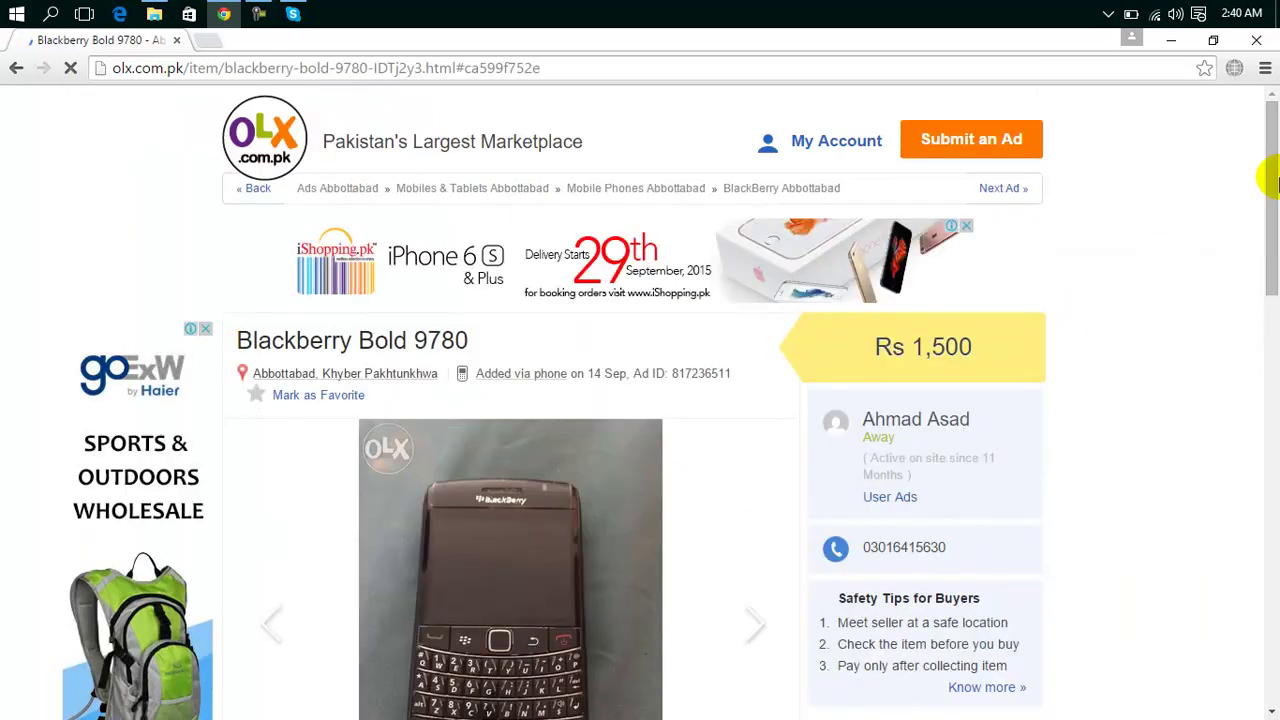
pyautogui.moveTo(1266, 180); pyautogui.dragTo(1226, 245)
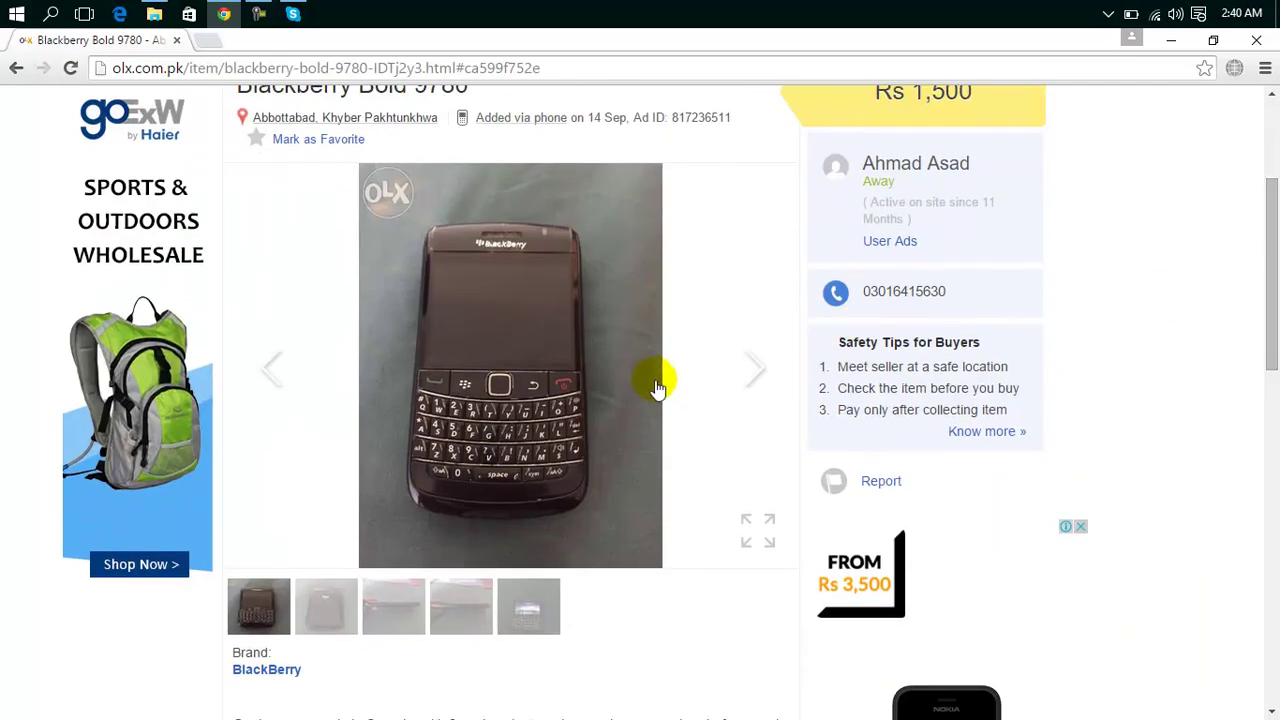
pyautogui.click(745, 374)
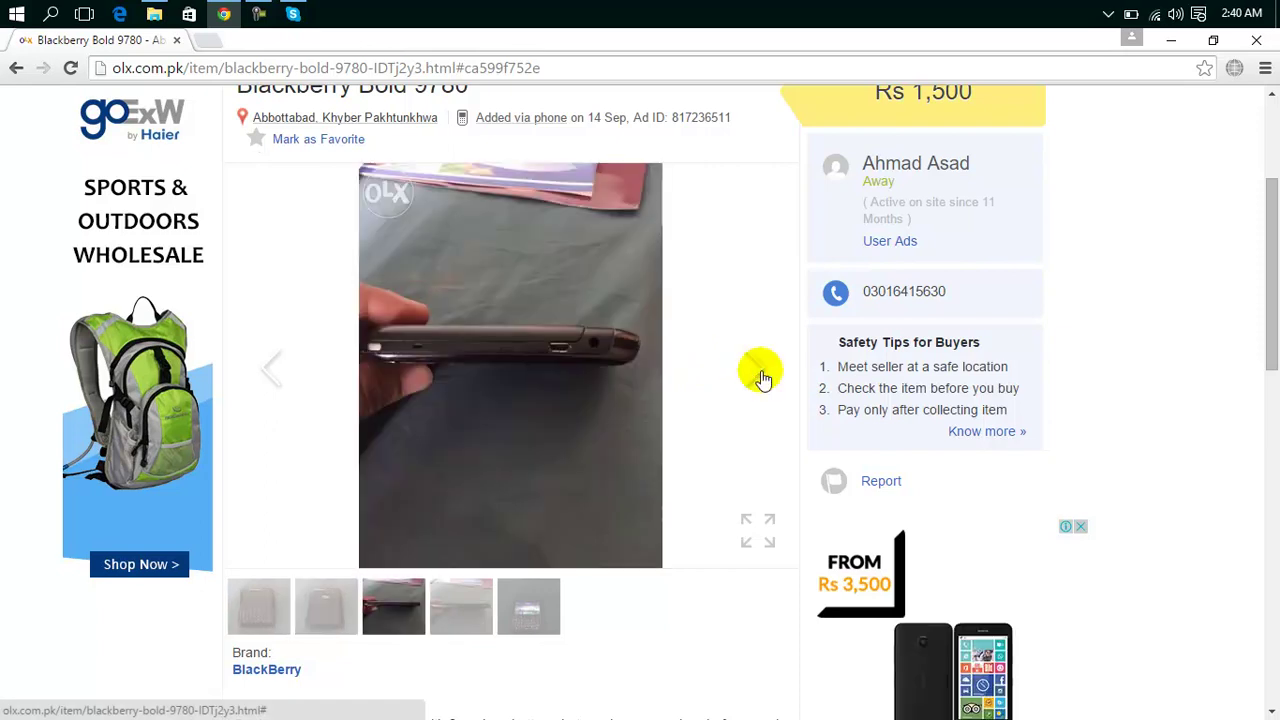
pyautogui.click(762, 378)
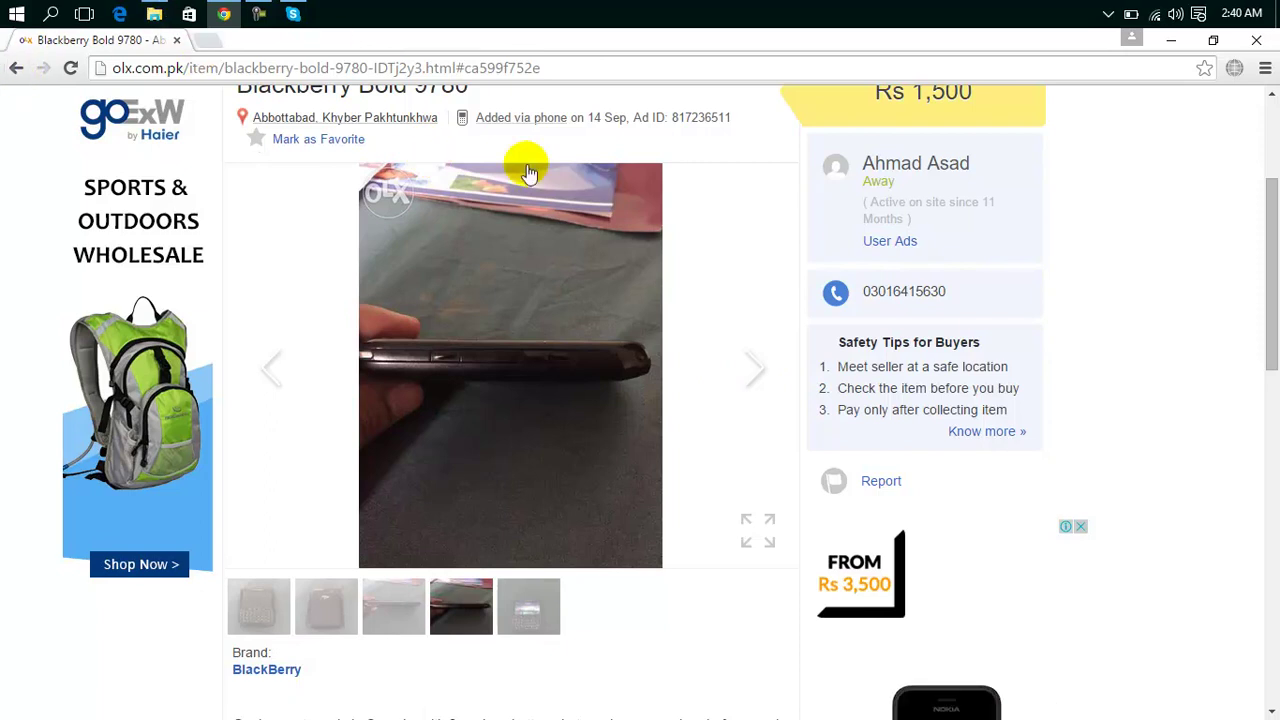
pyautogui.moveTo(951, 291); pyautogui.dragTo(843, 318)
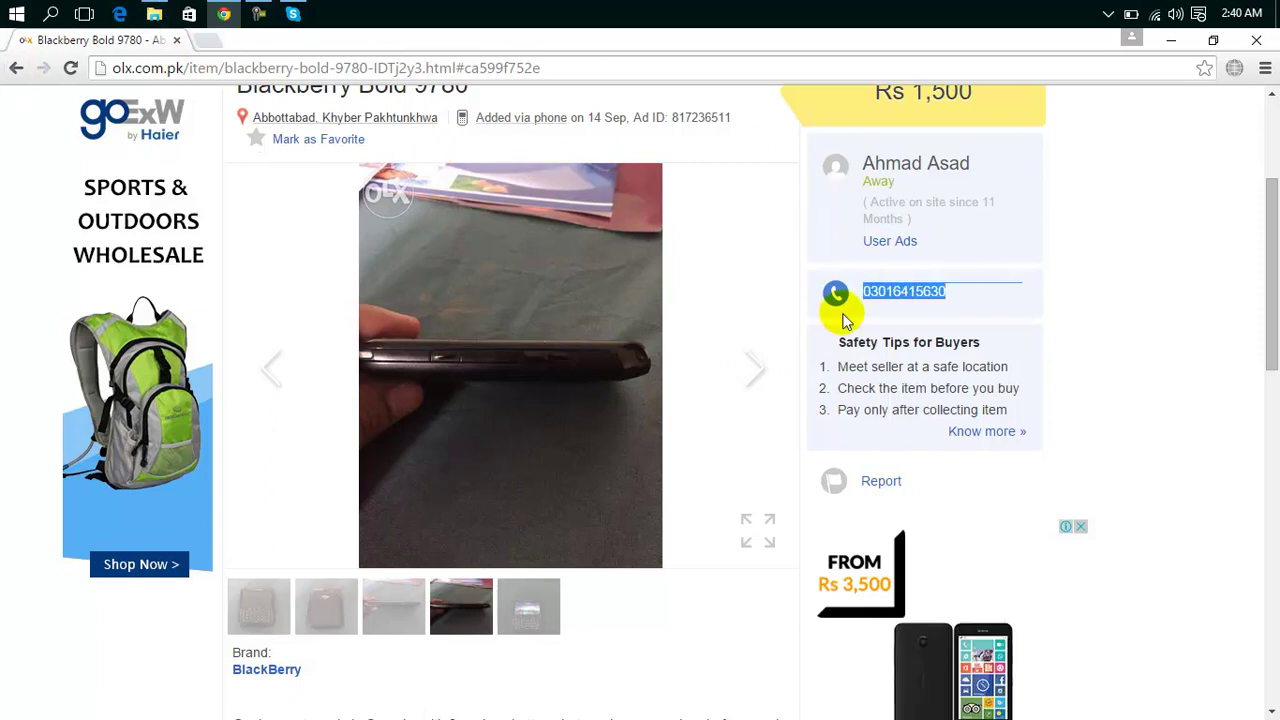
pyautogui.click(13, 70)
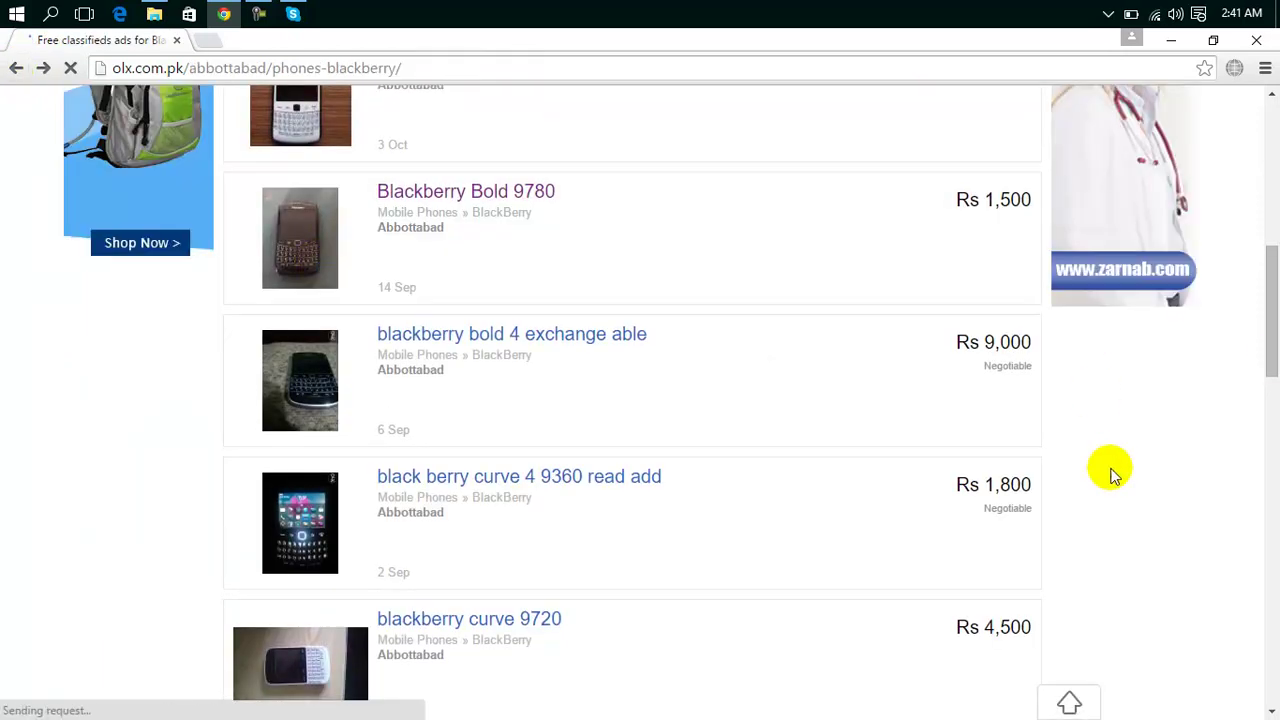
pyautogui.moveTo(1270, 357); pyautogui.dragTo(1270, 455)
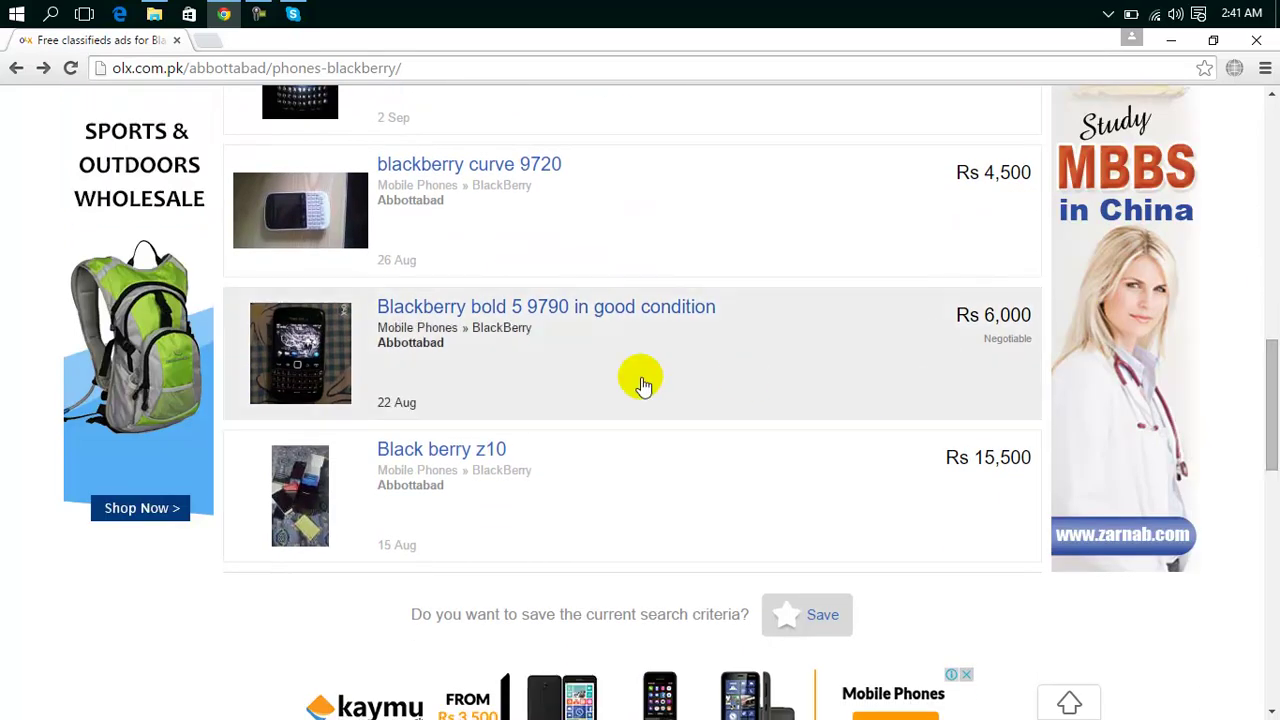
pyautogui.moveTo(1271, 409); pyautogui.dragTo(1275, 143)
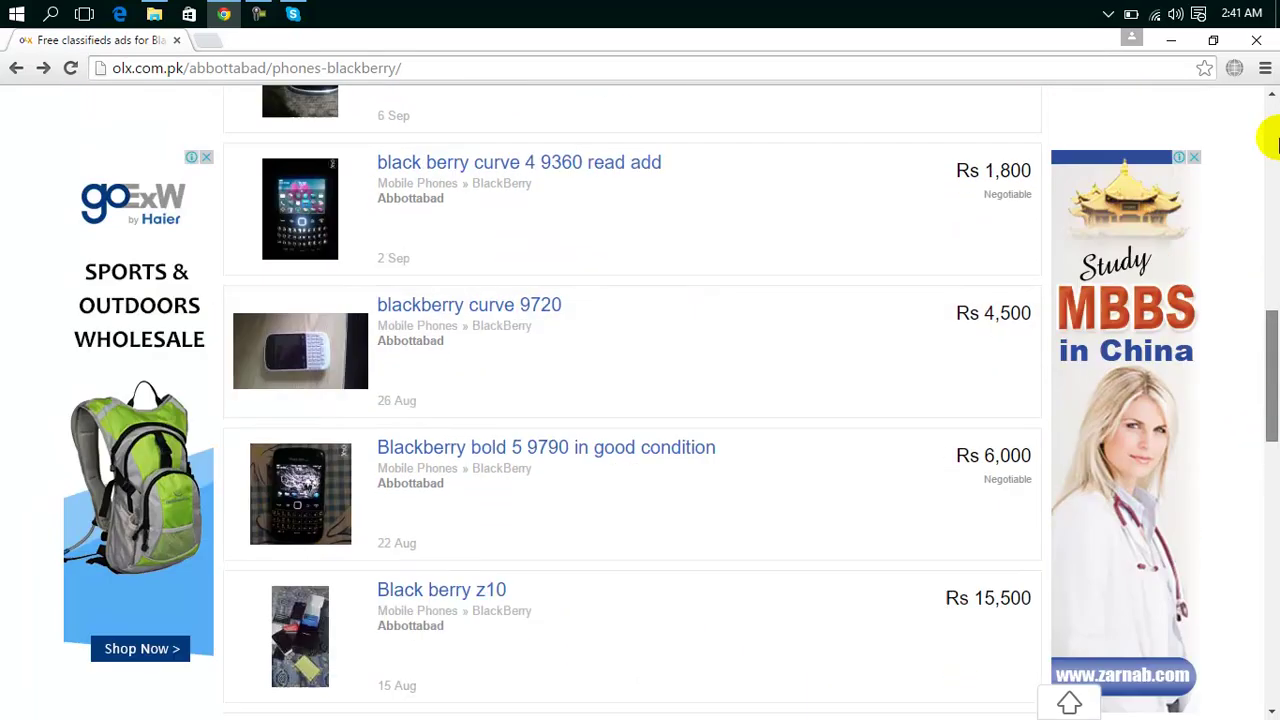
pyautogui.moveTo(1271, 400); pyautogui.dragTo(1262, 130)
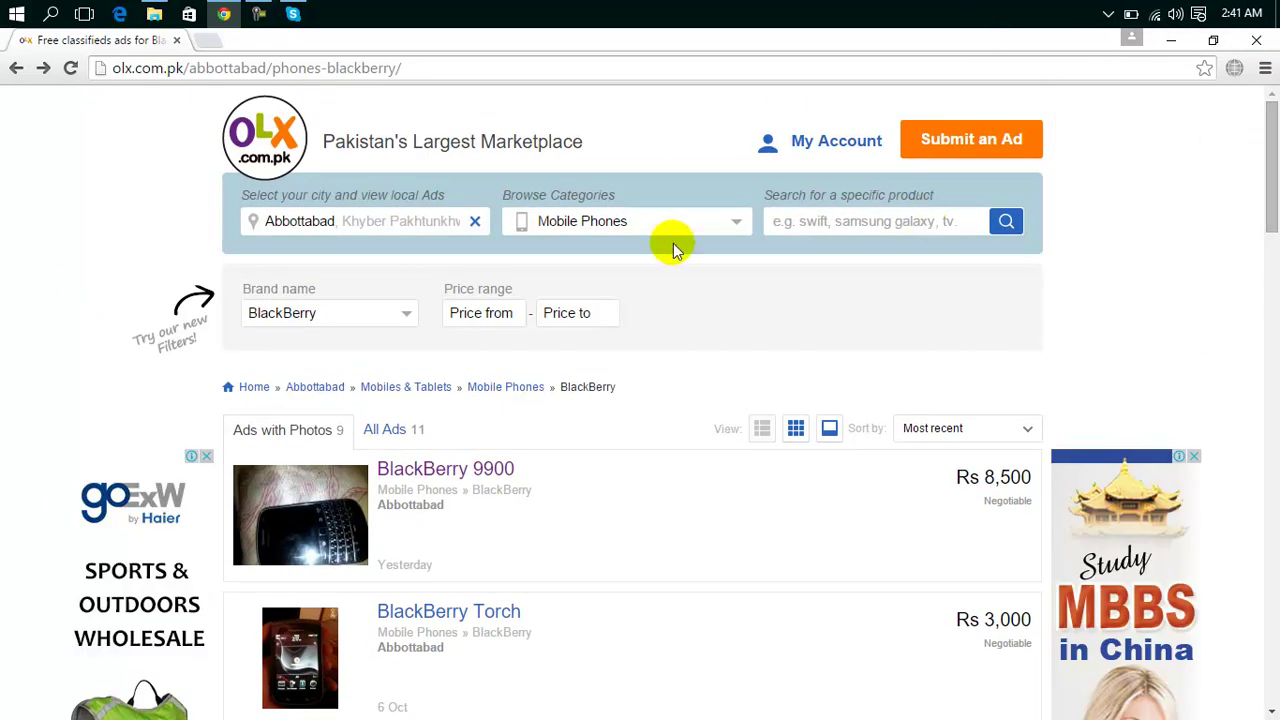
# - Start a new ad titled 'Dell desktop computer', fixing 'disktop', priced at Rs 8000
pyautogui.click(967, 145)
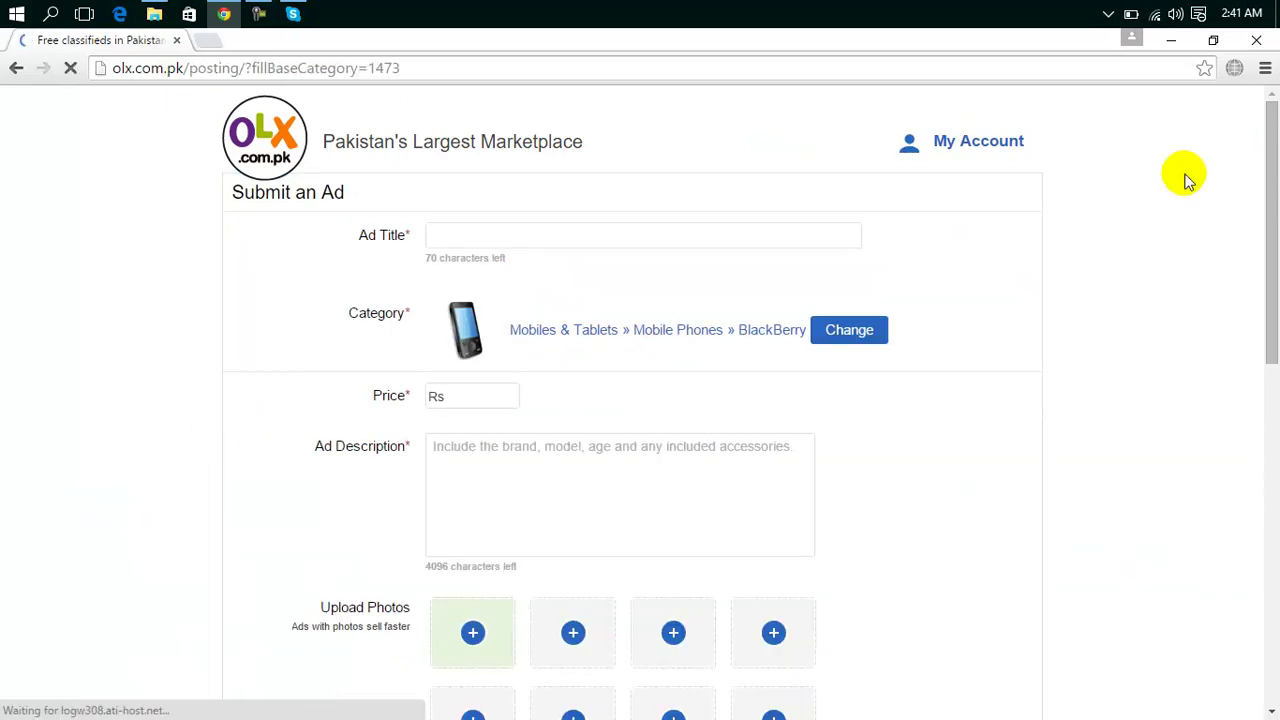
pyautogui.click(587, 228)
pyautogui.write('Dell disktop computer')
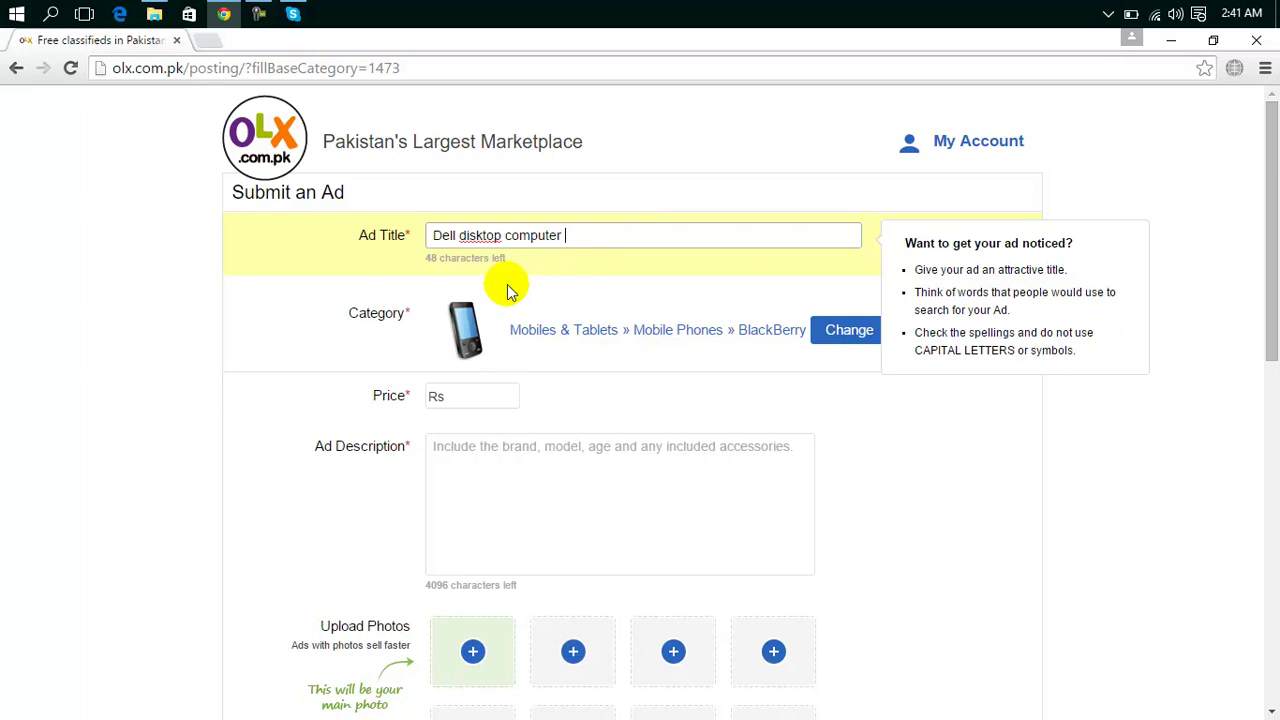
pyautogui.tripleClick(478, 238)
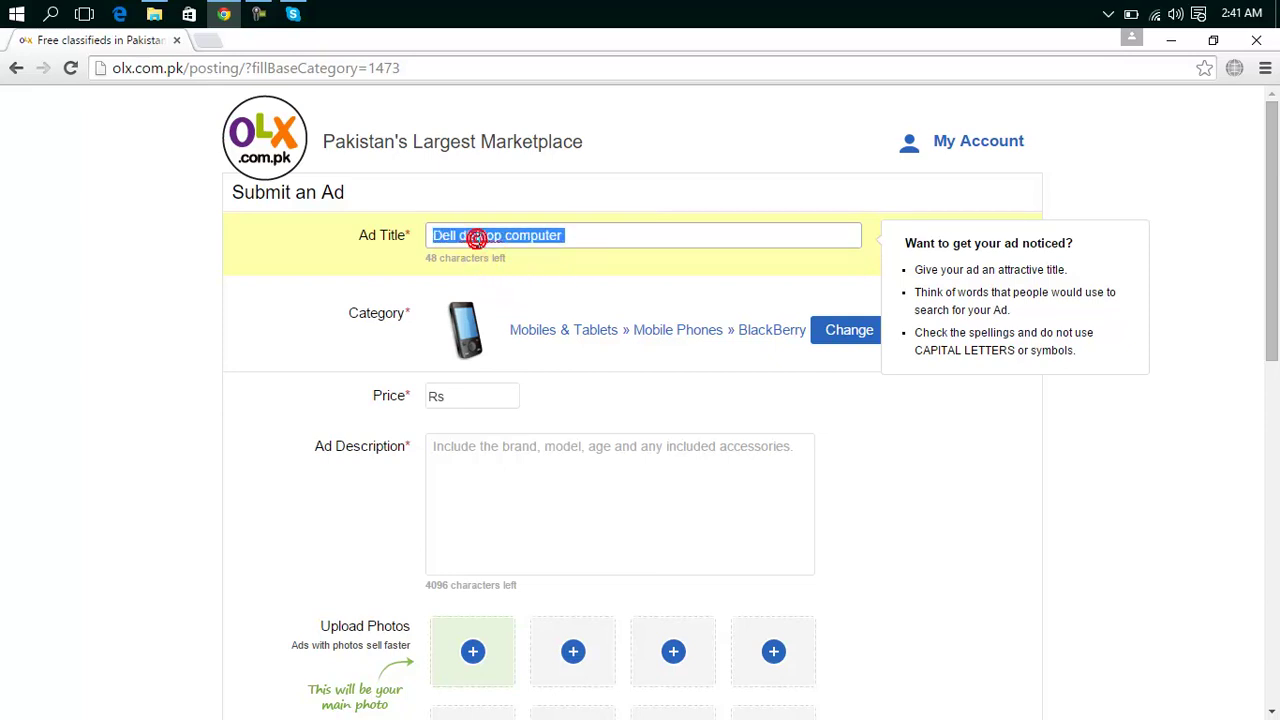
pyautogui.rightClick(481, 240)
pyautogui.click(481, 240)
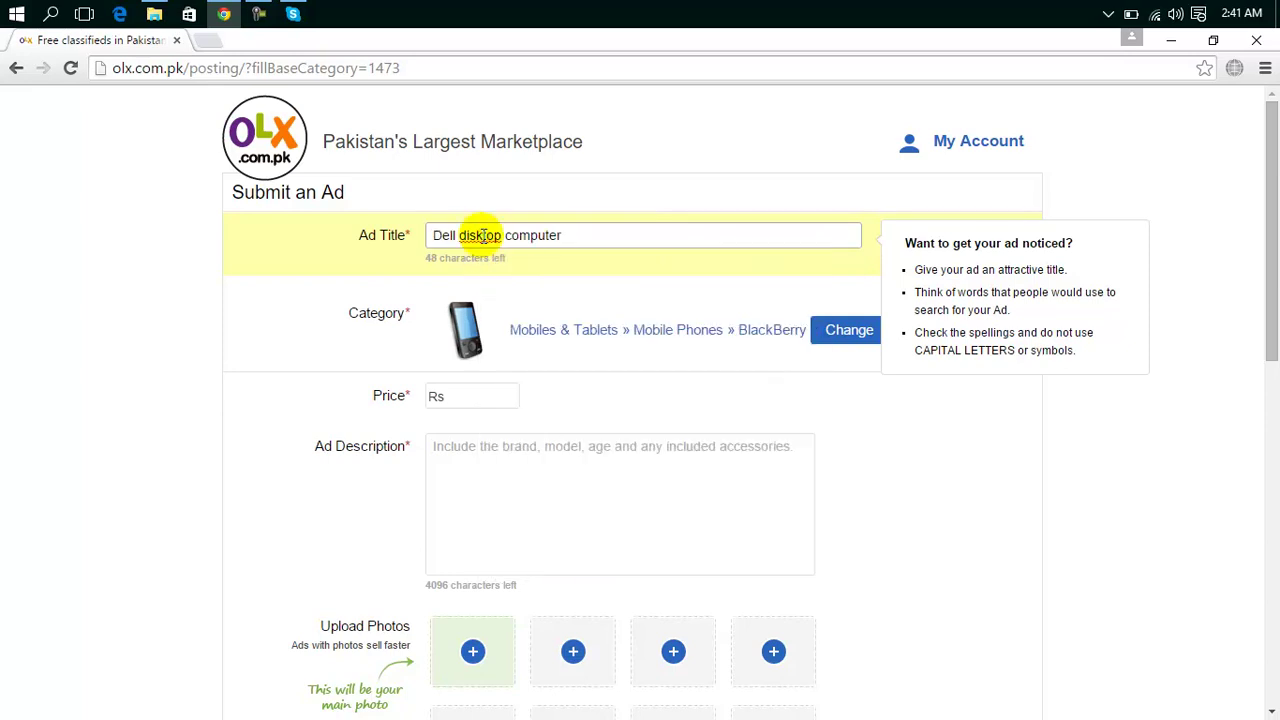
pyautogui.rightClick(483, 240)
pyautogui.click(505, 252)
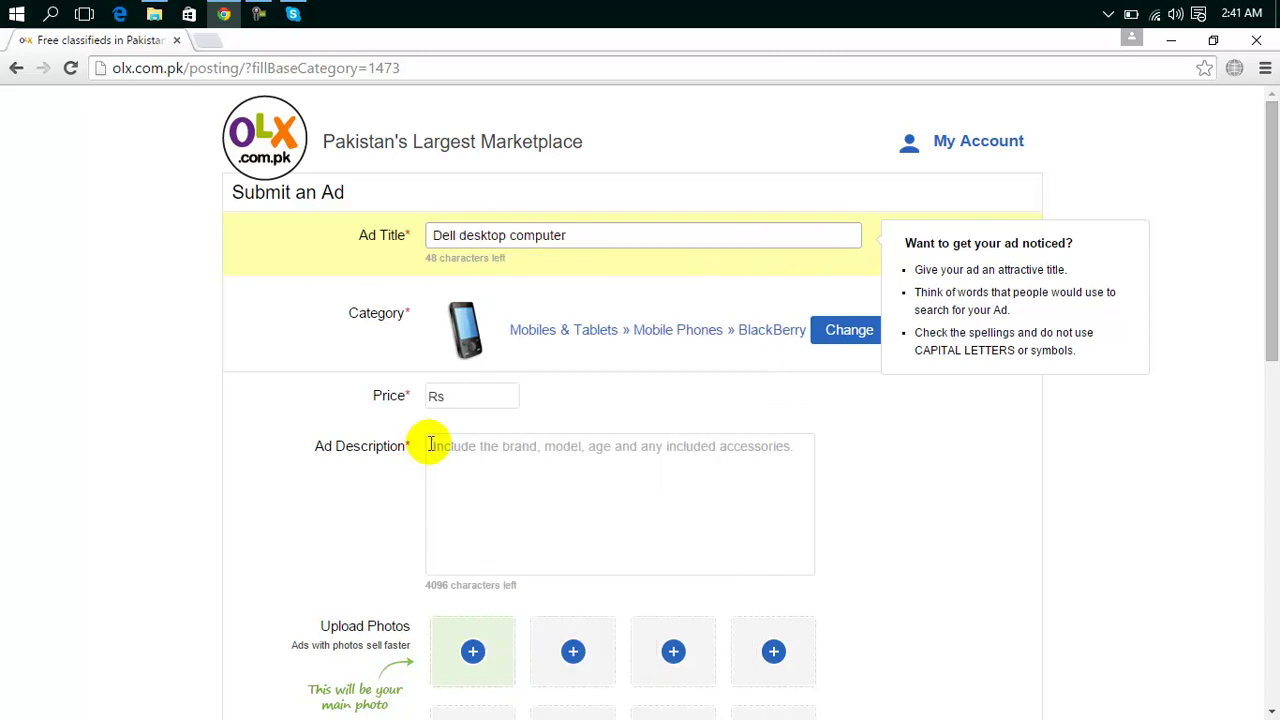
pyautogui.click(460, 399)
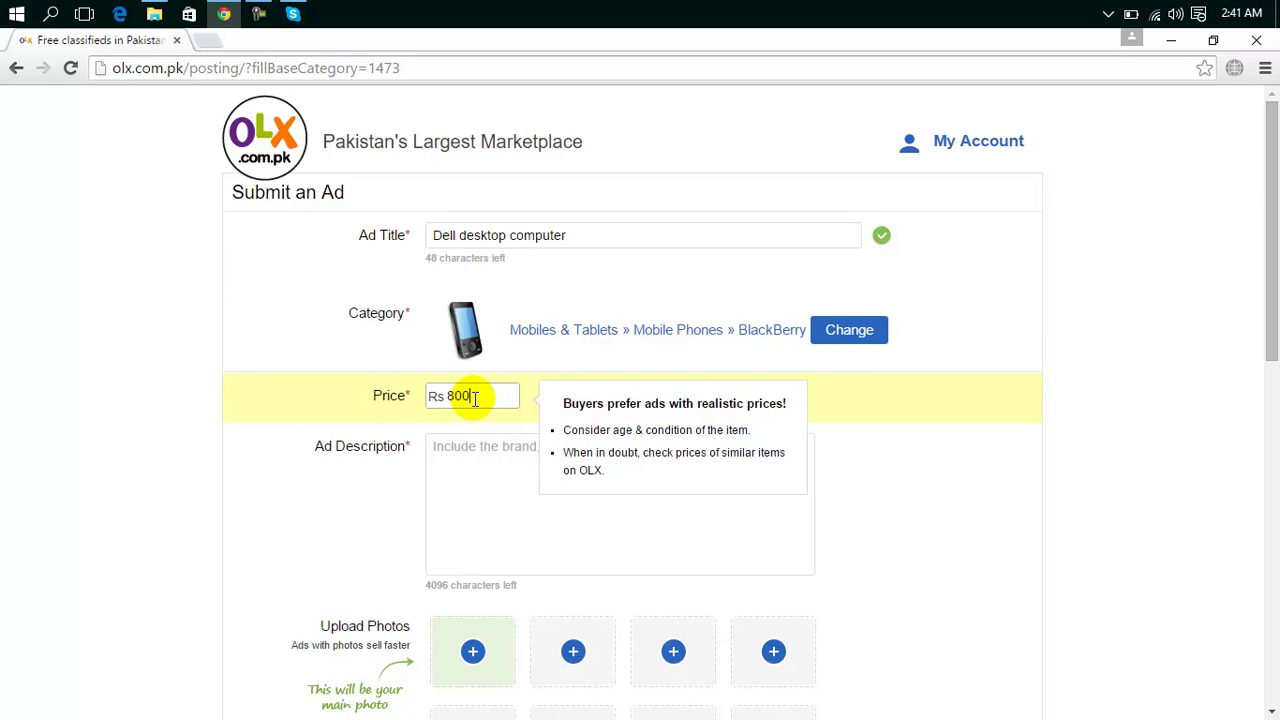
pyautogui.click(484, 466)
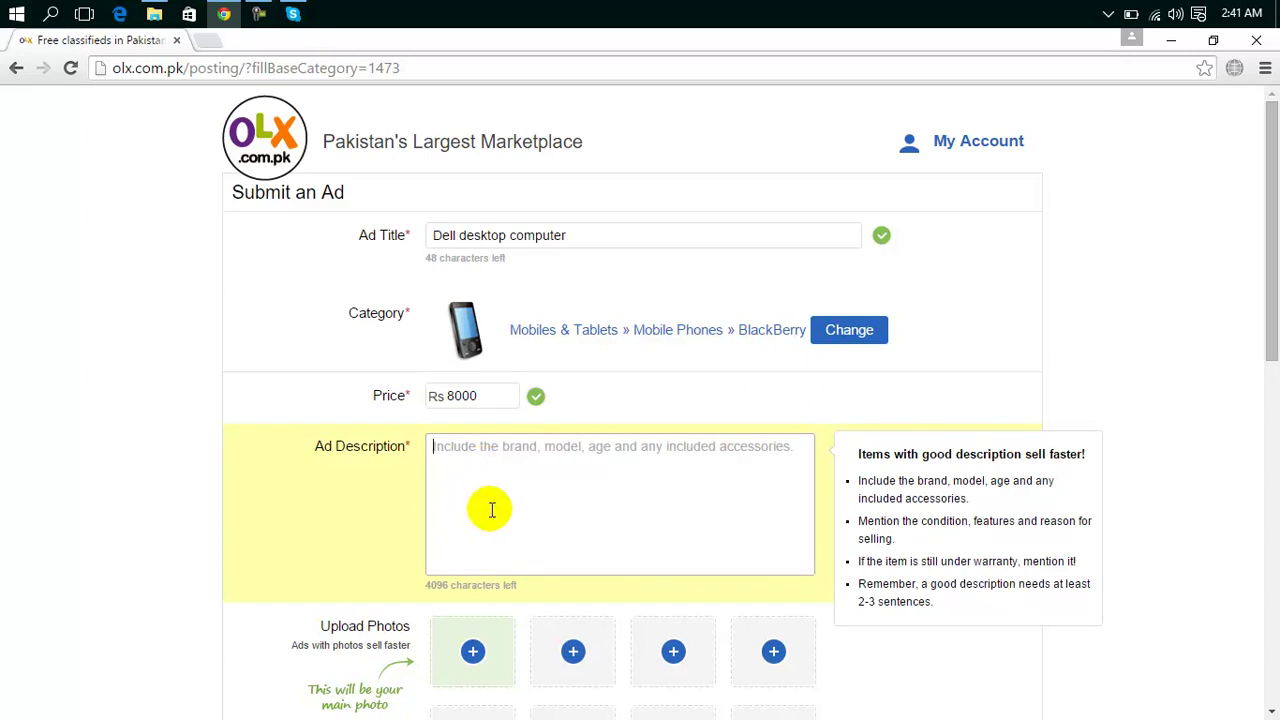
# - Switch the ad category from BlackBerry to Computers, Laptops & Accessories » Computers
pyautogui.click(847, 335)
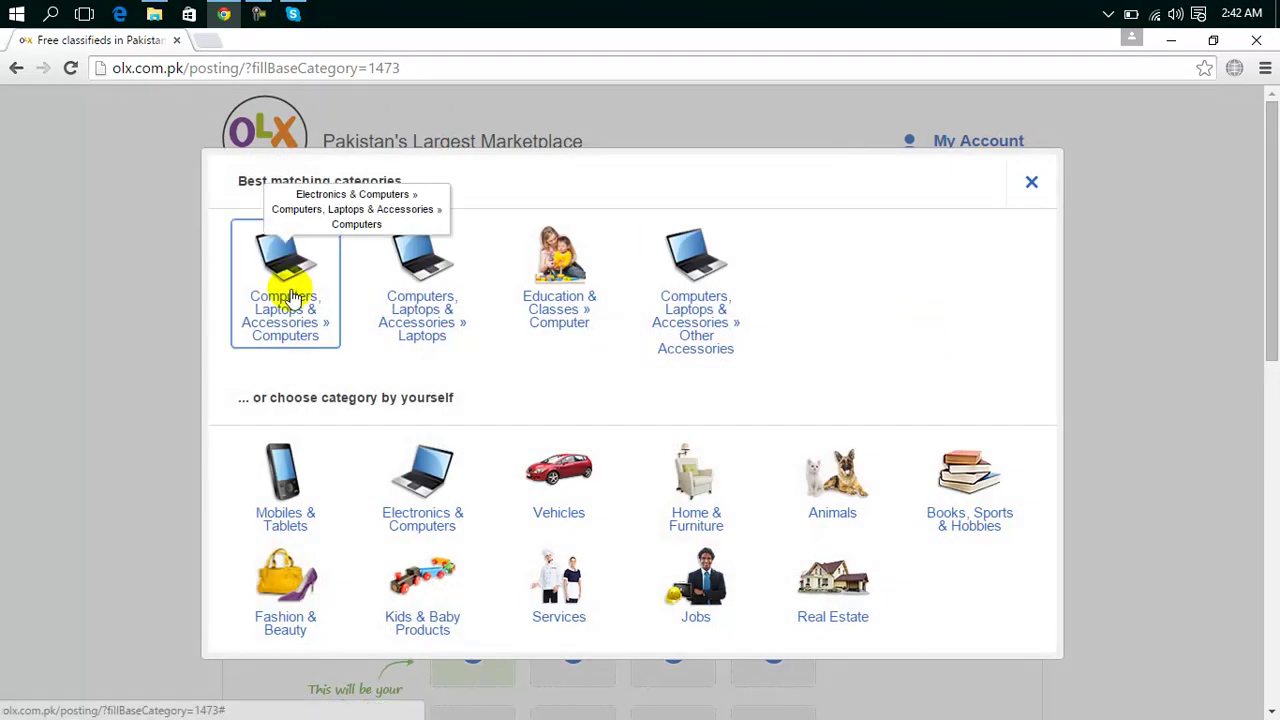
pyautogui.click(325, 330)
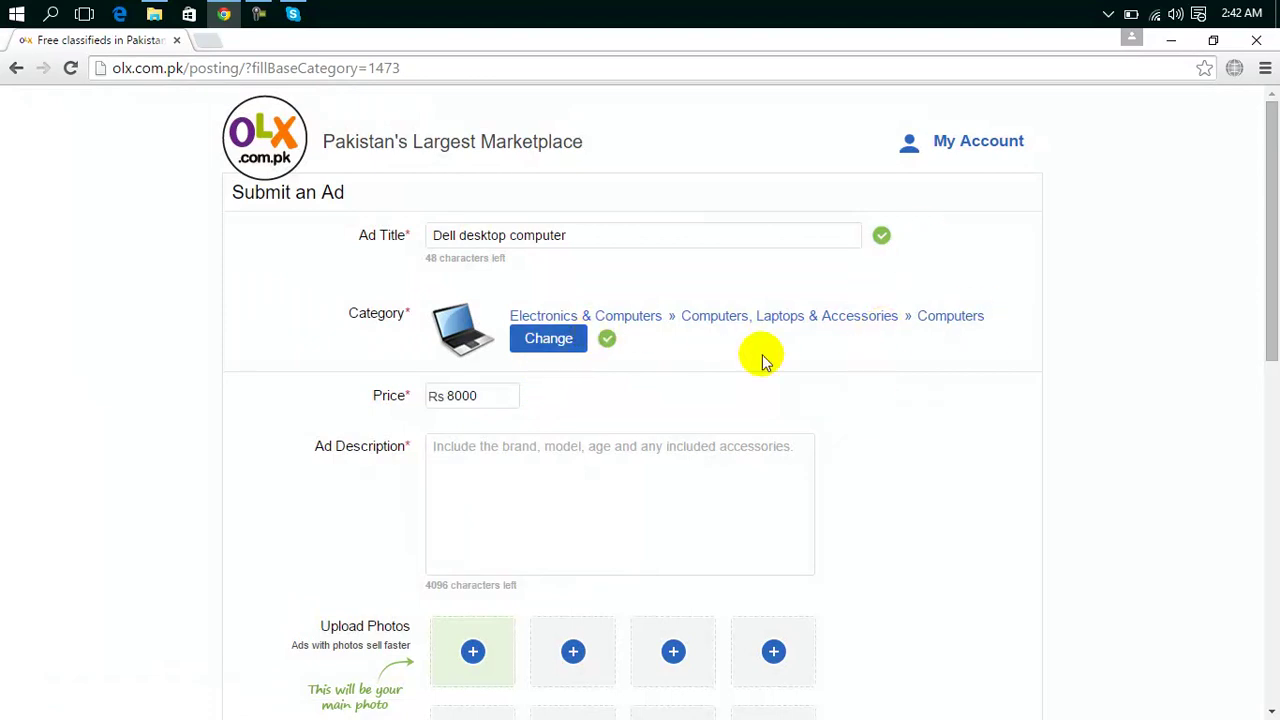
pyautogui.click(487, 472)
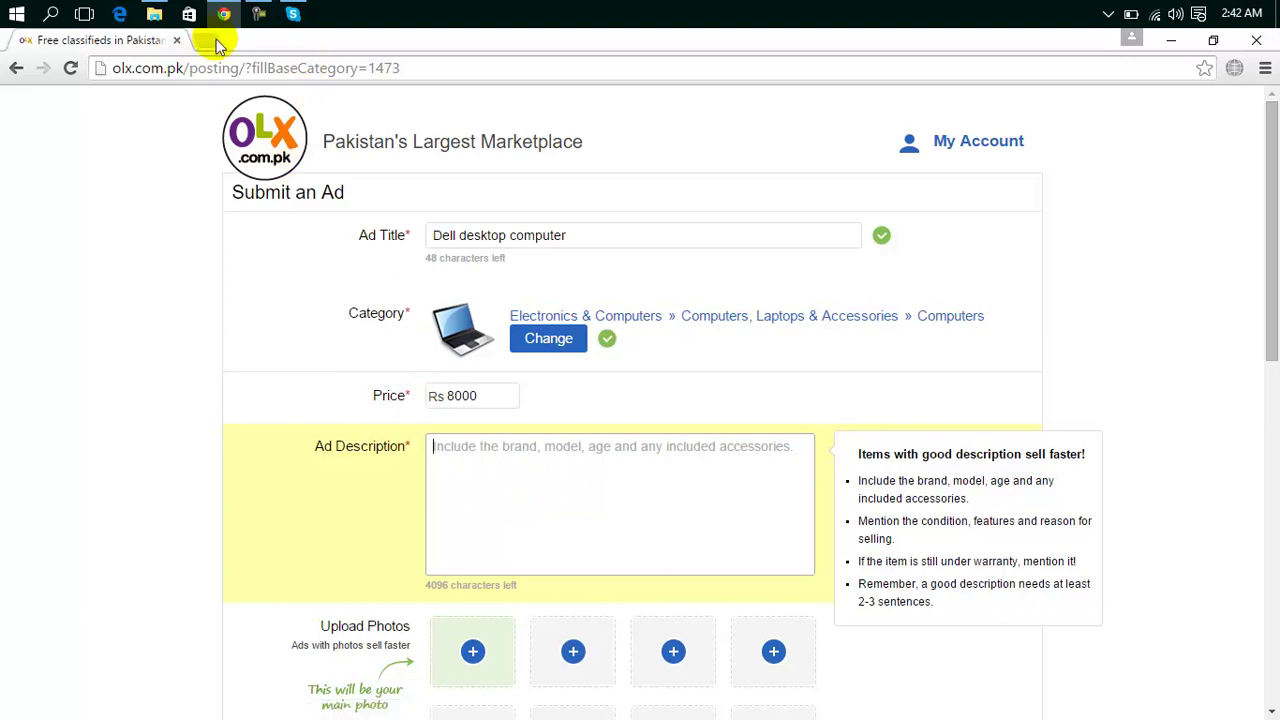
# - In a new tab, search Google for 'dell computer' and open Dell's desktops page
pyautogui.click(216, 42)
pyautogui.write('go')
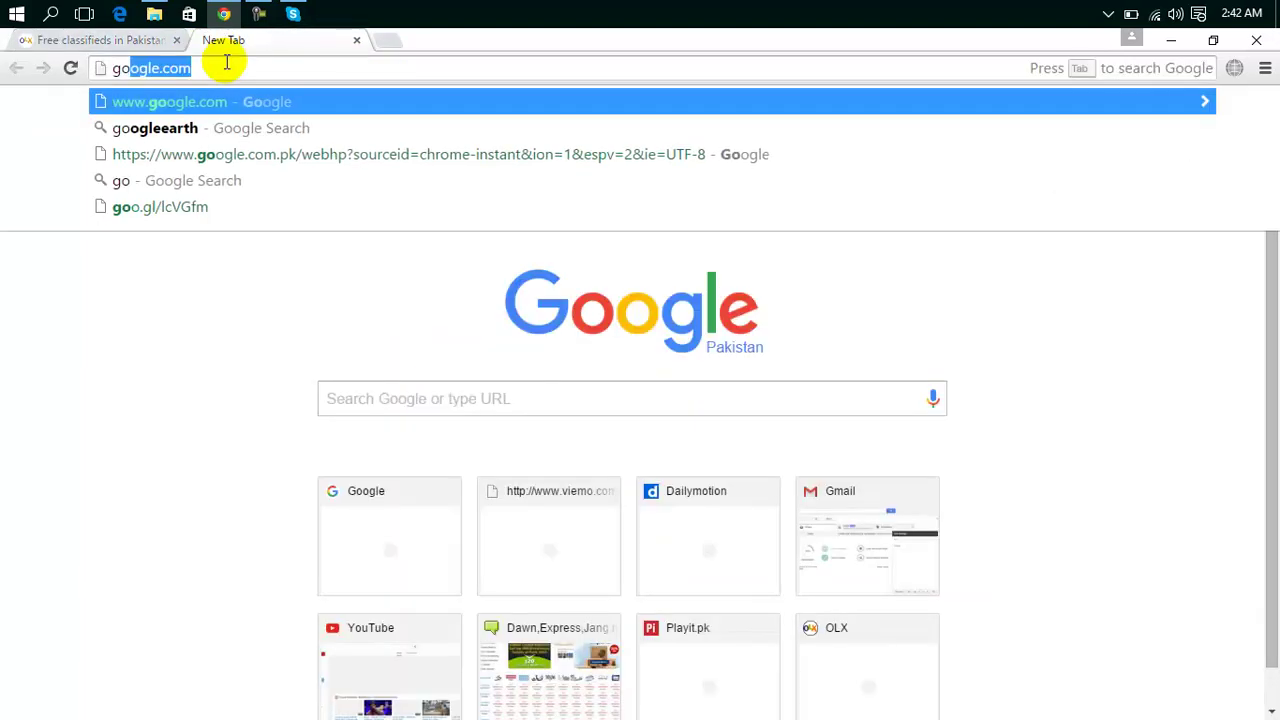
pyautogui.write('ogle')
pyautogui.press('Return')
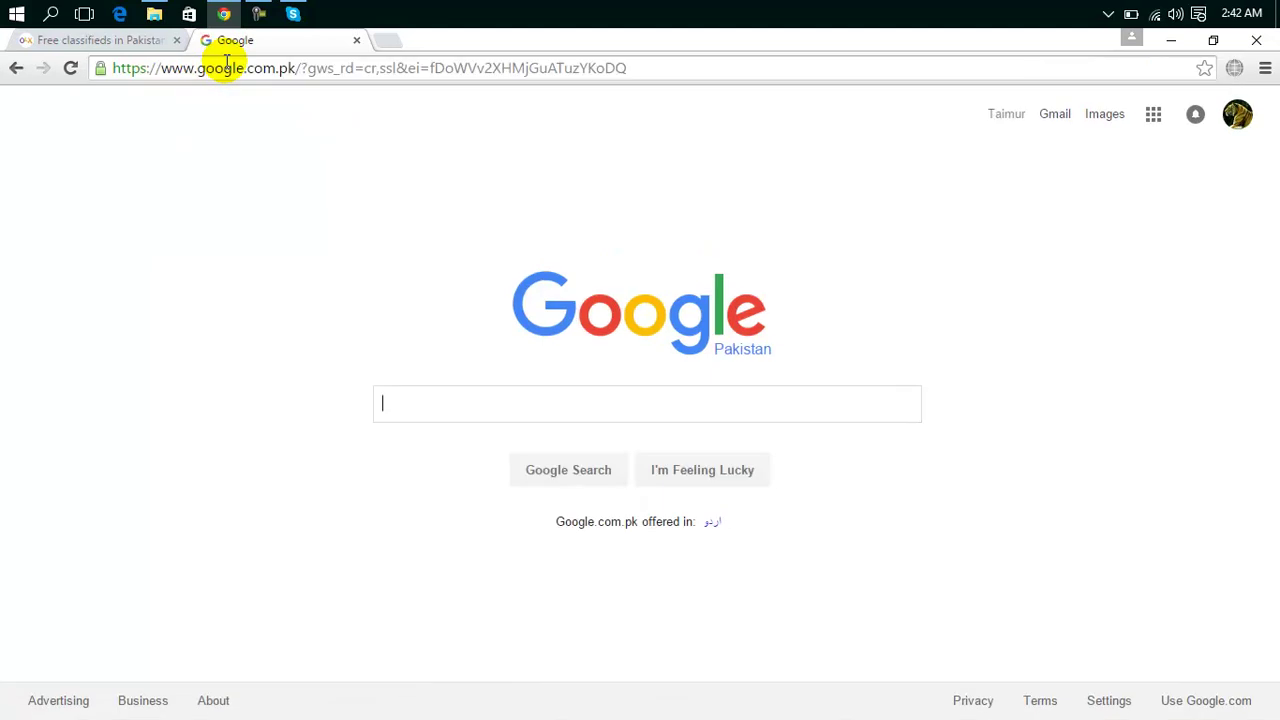
pyautogui.write('de')
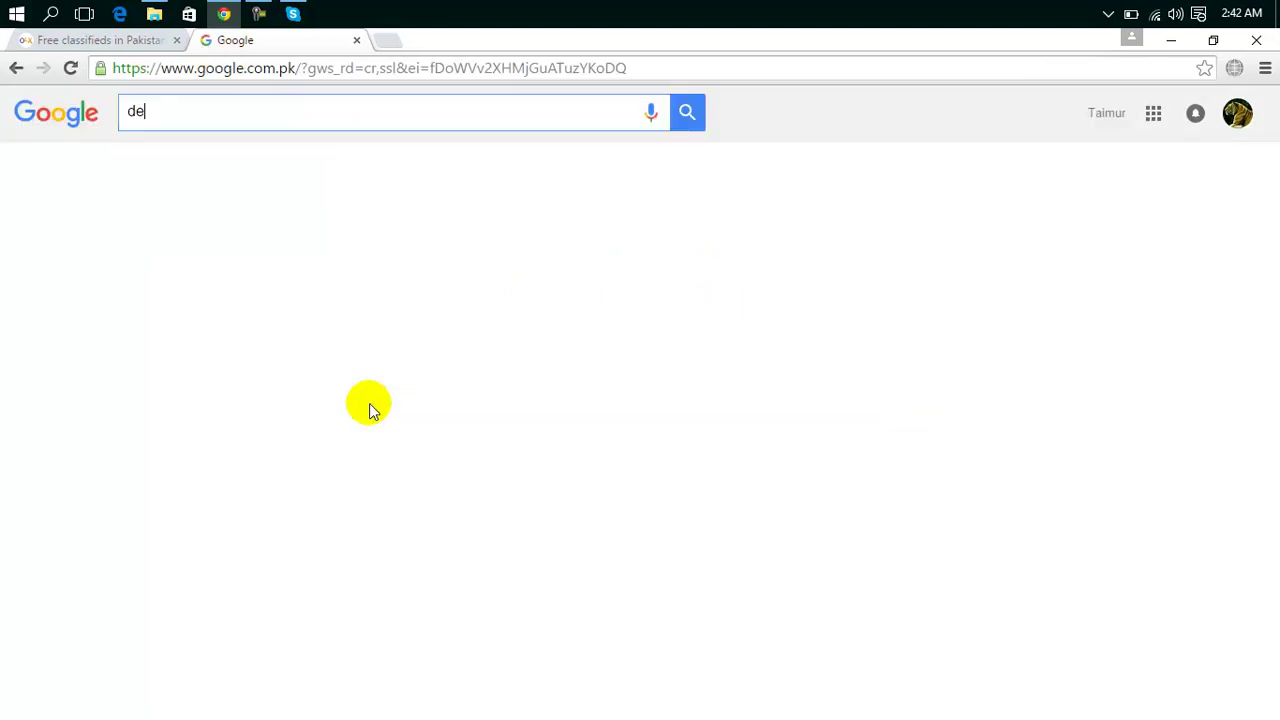
pyautogui.write('ll computer')
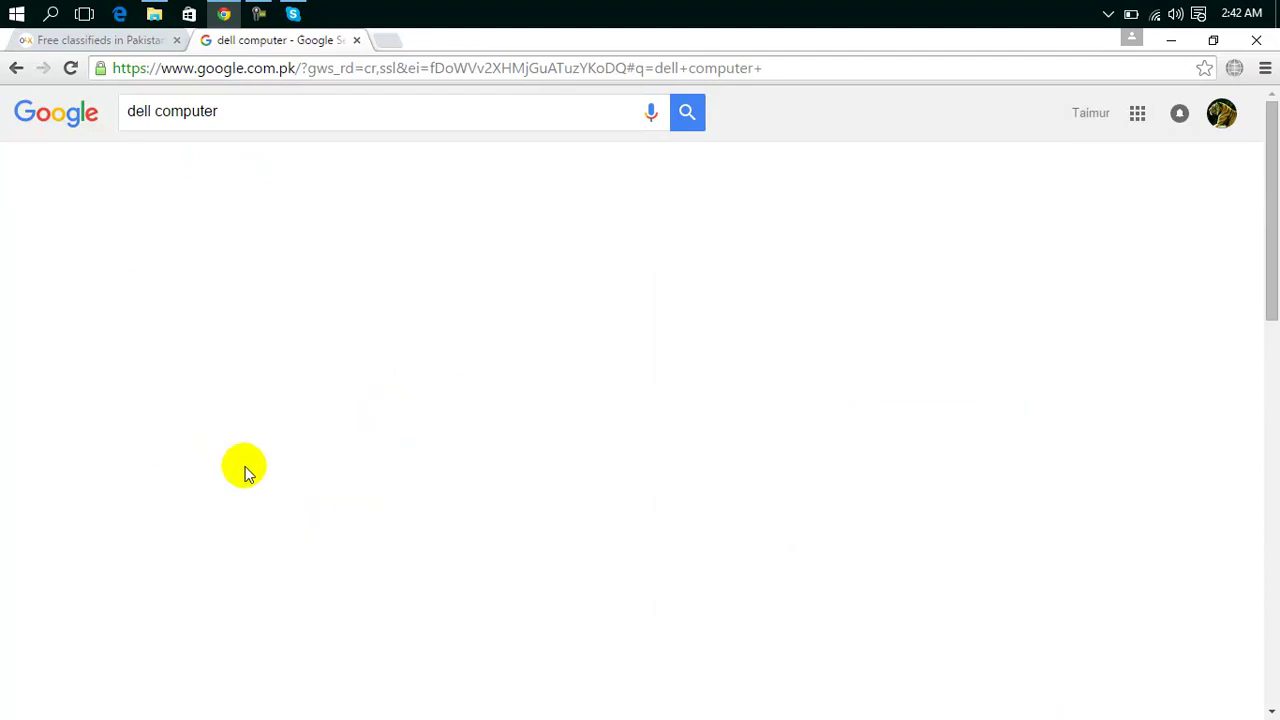
pyautogui.click(240, 370)
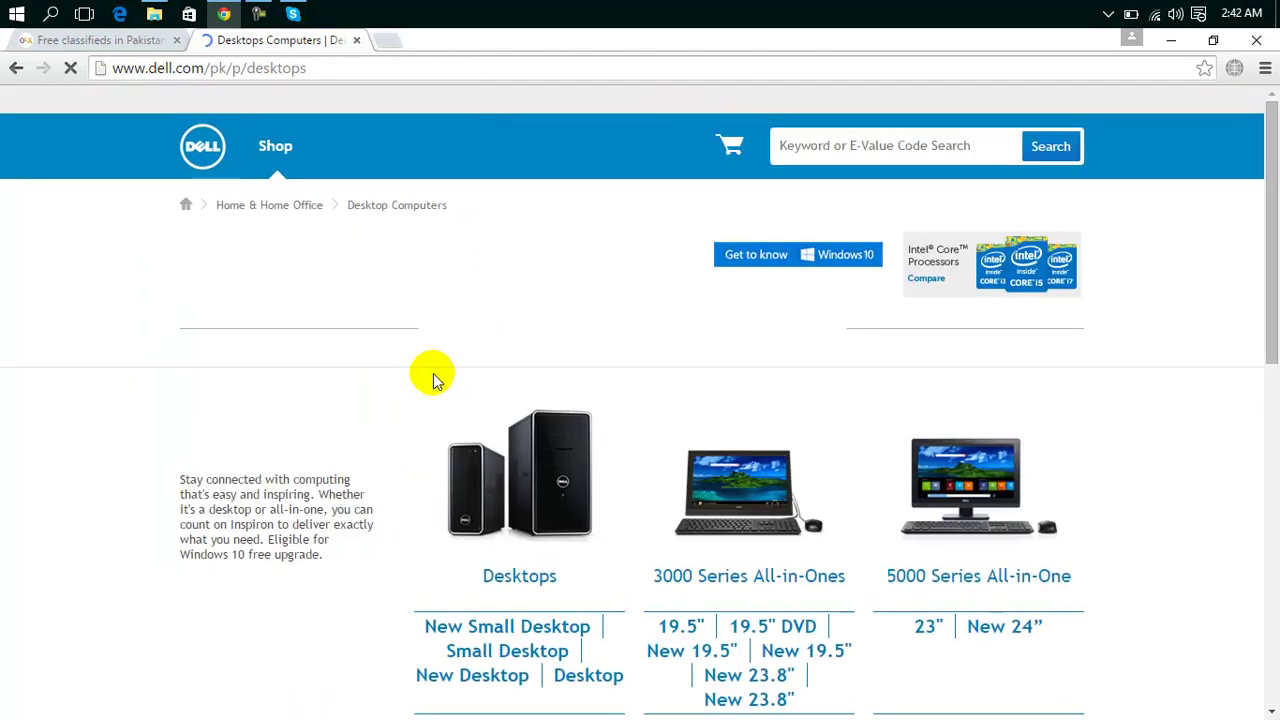
# - Copy the Inspiron home-and-office description from Dell's page and return to the OLX tab
pyautogui.moveTo(326, 560); pyautogui.dragTo(171, 480)
pyautogui.hotkey('ctrl', 'c')
pyautogui.moveTo(1272, 233)
pyautogui.mouseDown()
pyautogui.moveTo(1272, 457)
pyautogui.moveTo(1272, 385)
pyautogui.mouseUp()
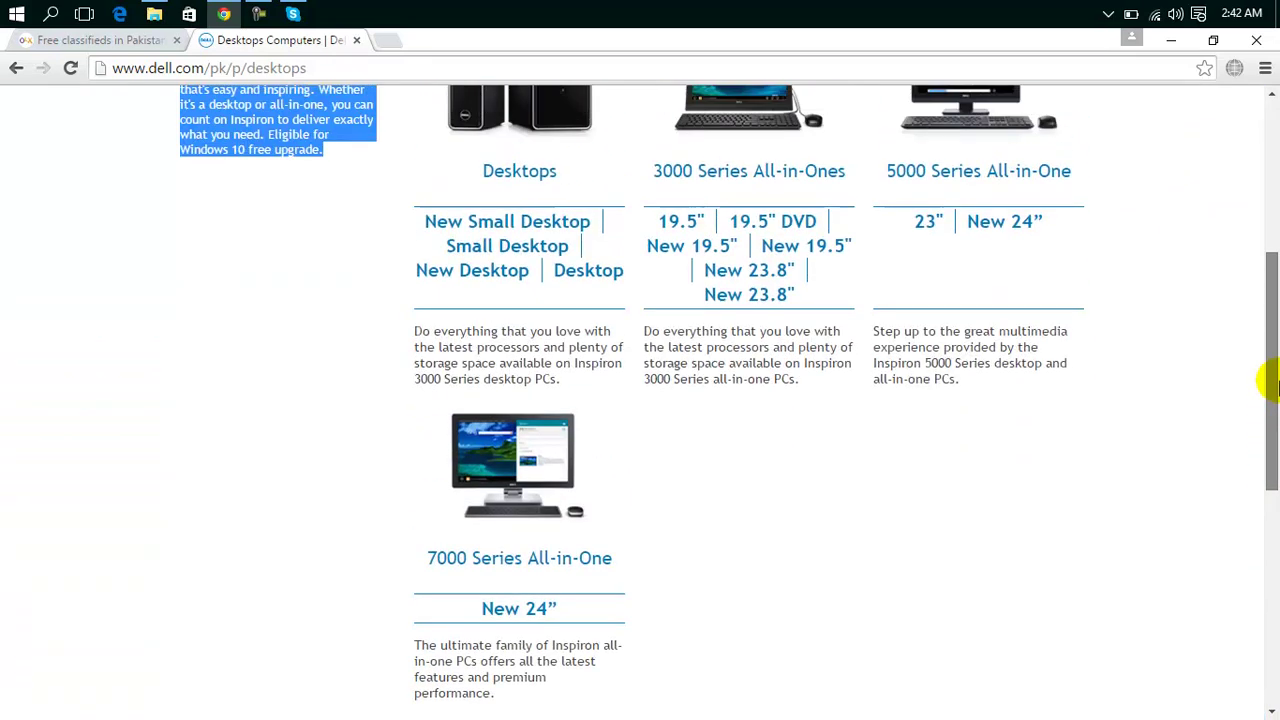
pyautogui.moveTo(1272, 385); pyautogui.dragTo(1269, 355)
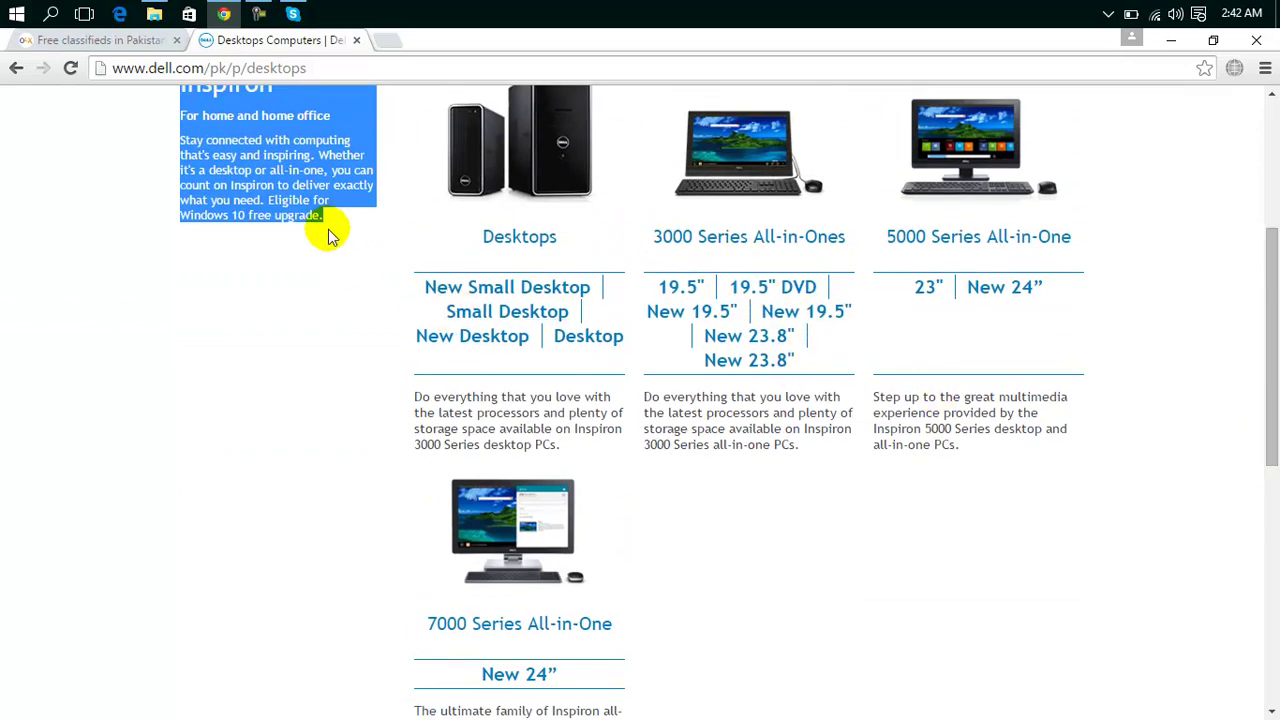
pyautogui.click(141, 40)
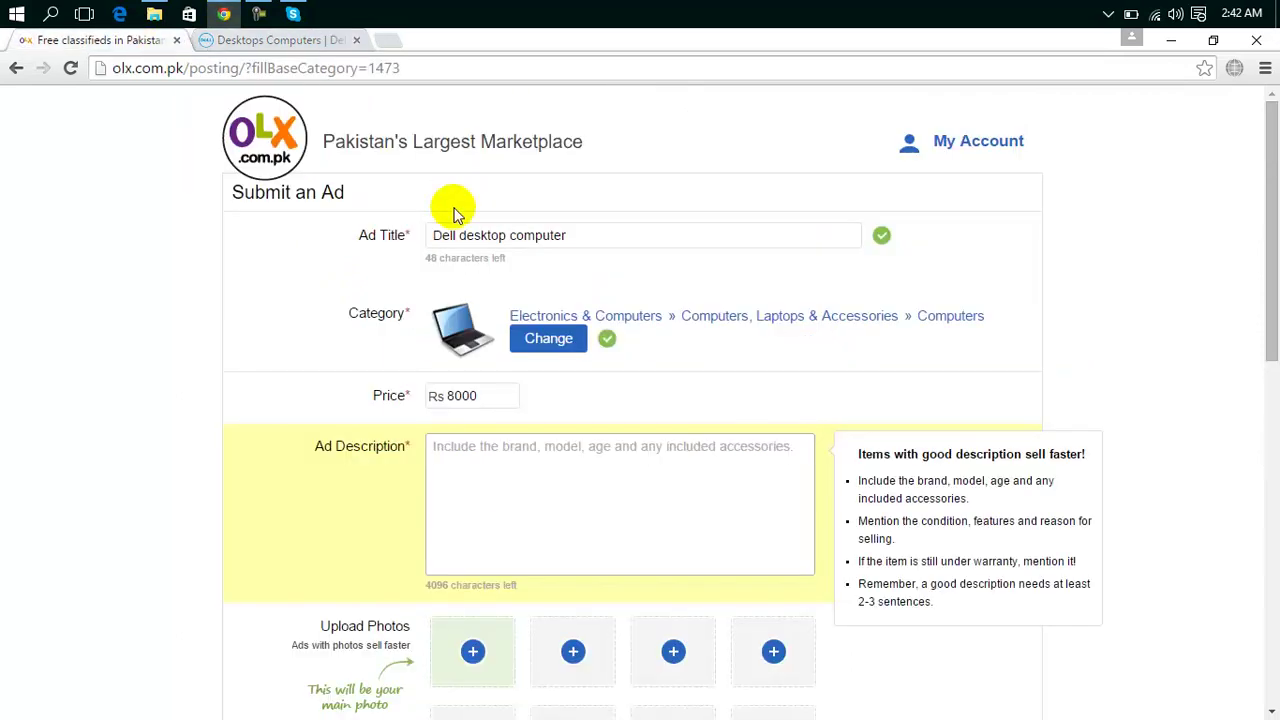
# - Paste the Inspiron description and upload photos 1733734, Computer and computer-lcd-monitor-vector
pyautogui.hotkey('ctrl', 'v')
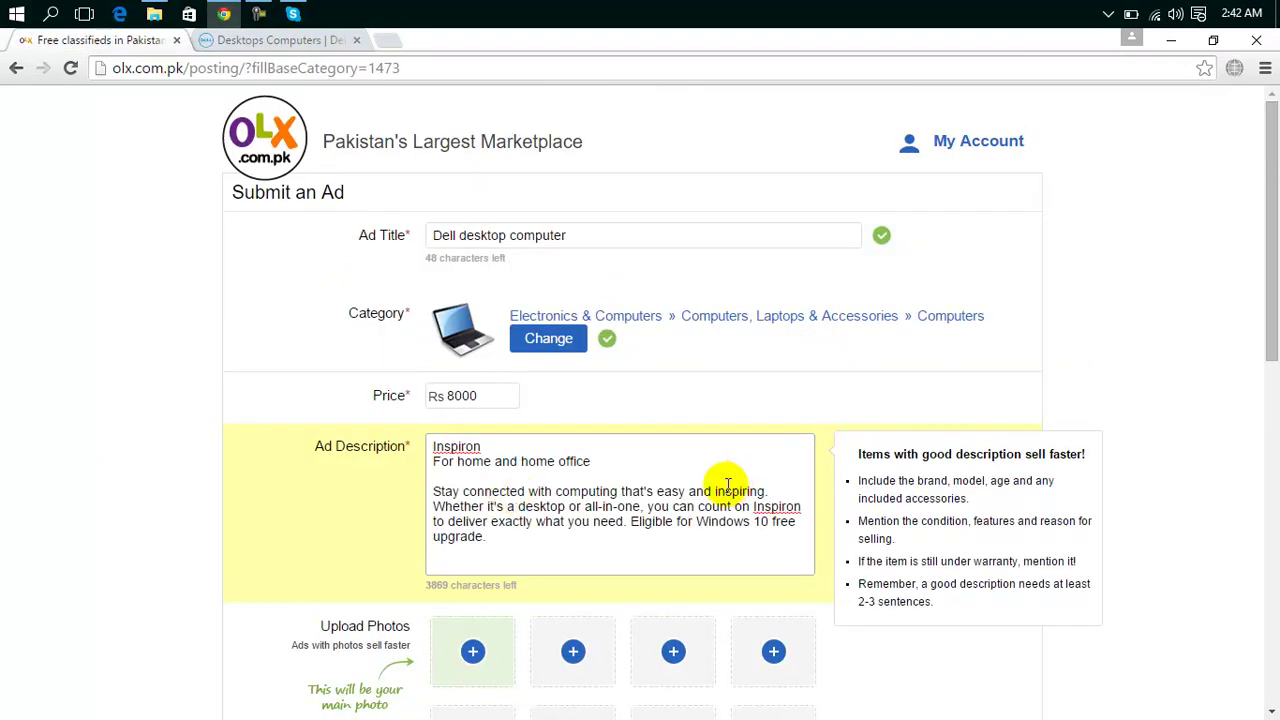
pyautogui.moveTo(1271, 268); pyautogui.dragTo(1273, 338)
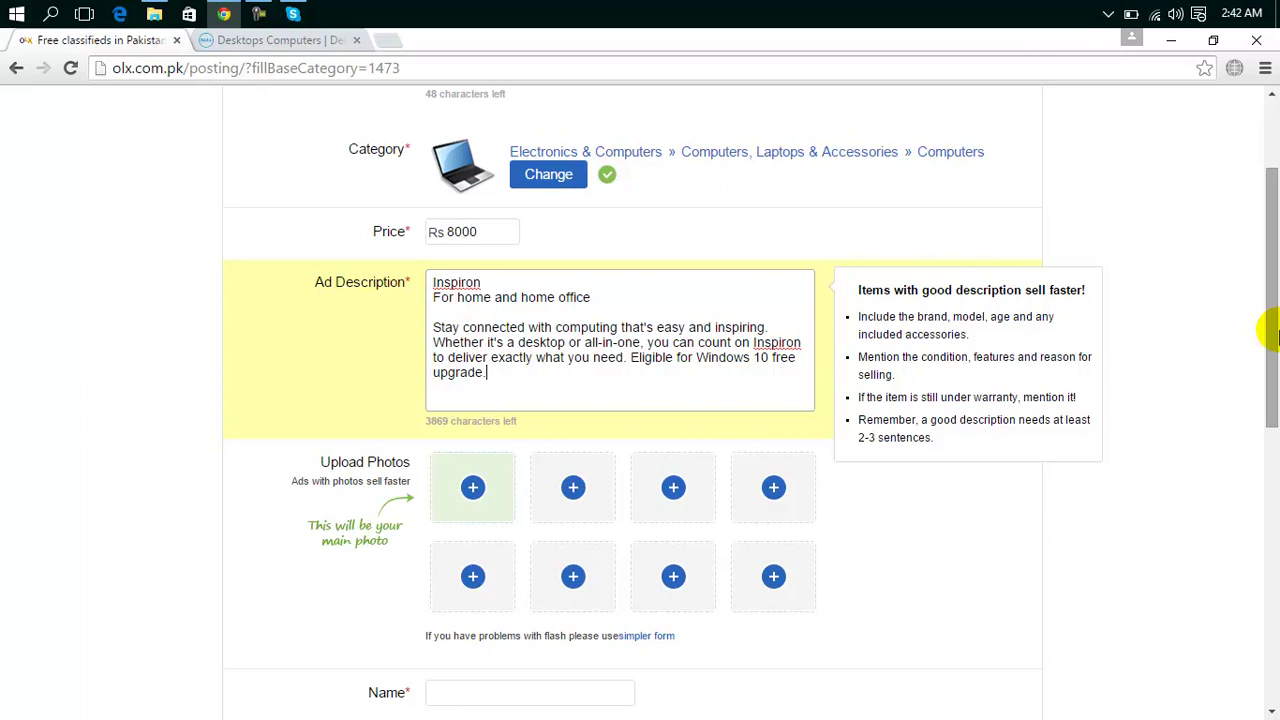
pyautogui.click(468, 487)
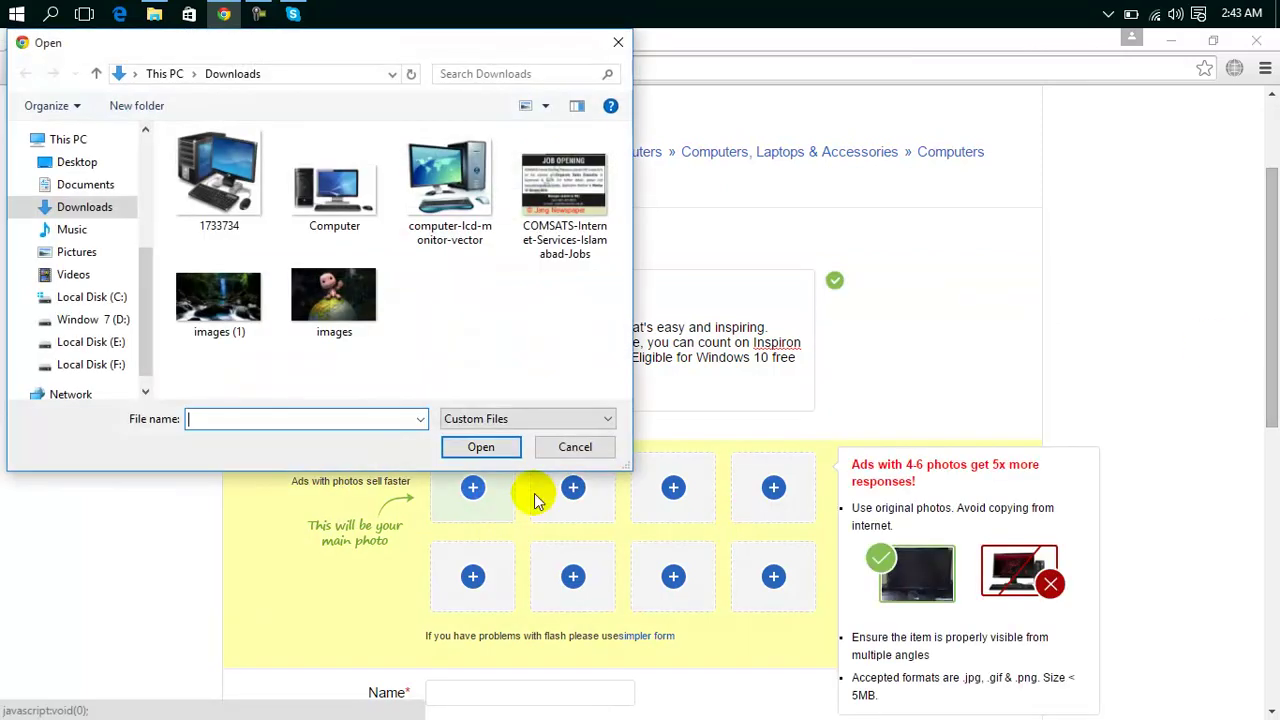
pyautogui.doubleClick(252, 200)
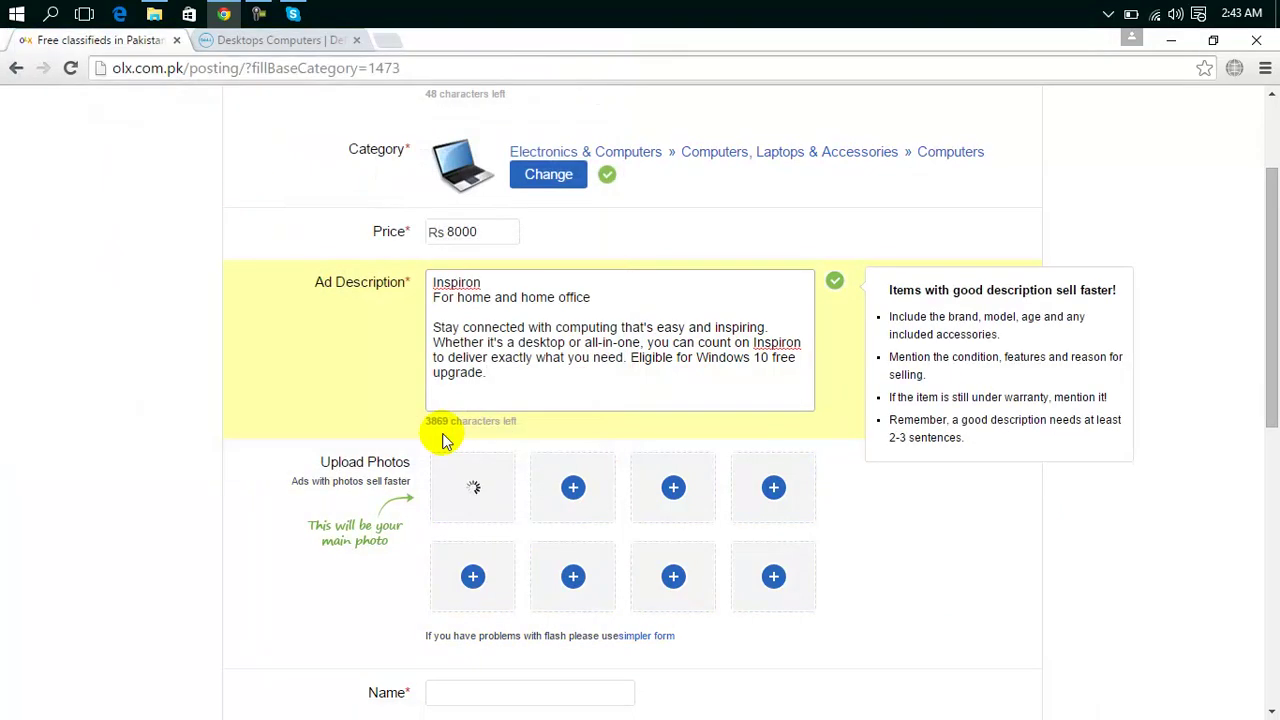
pyautogui.click(572, 490)
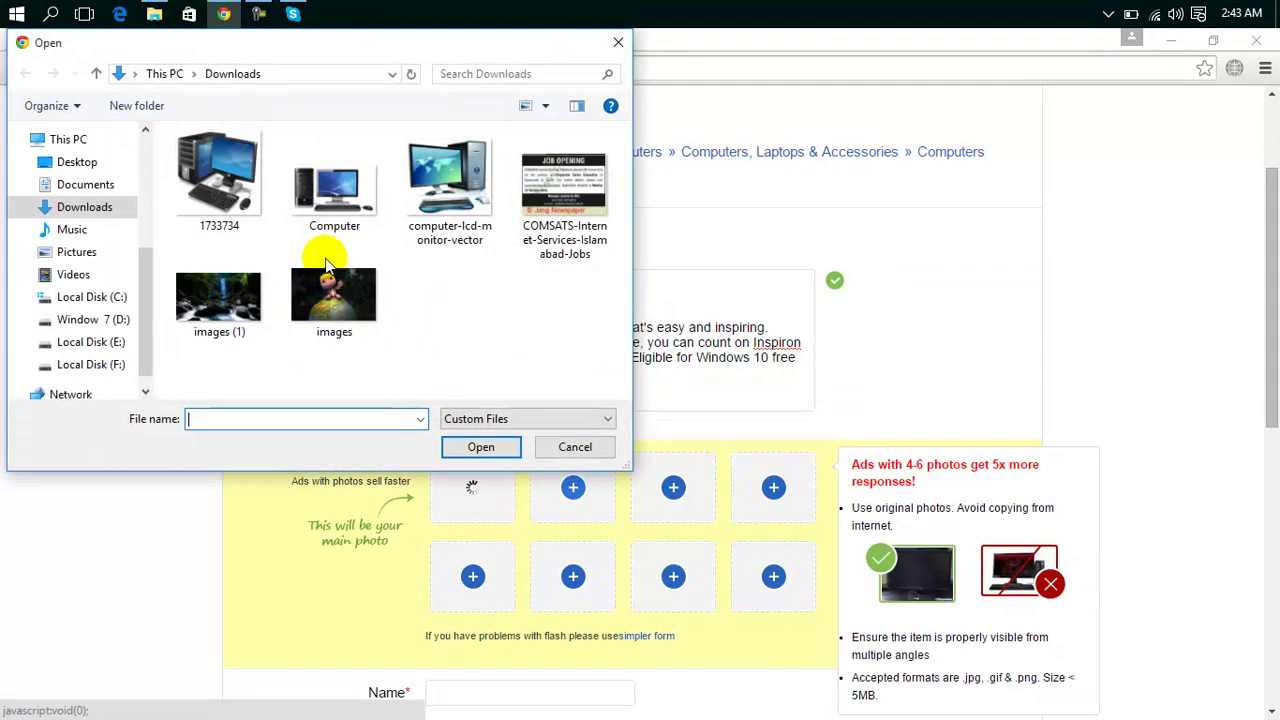
pyautogui.doubleClick(340, 200)
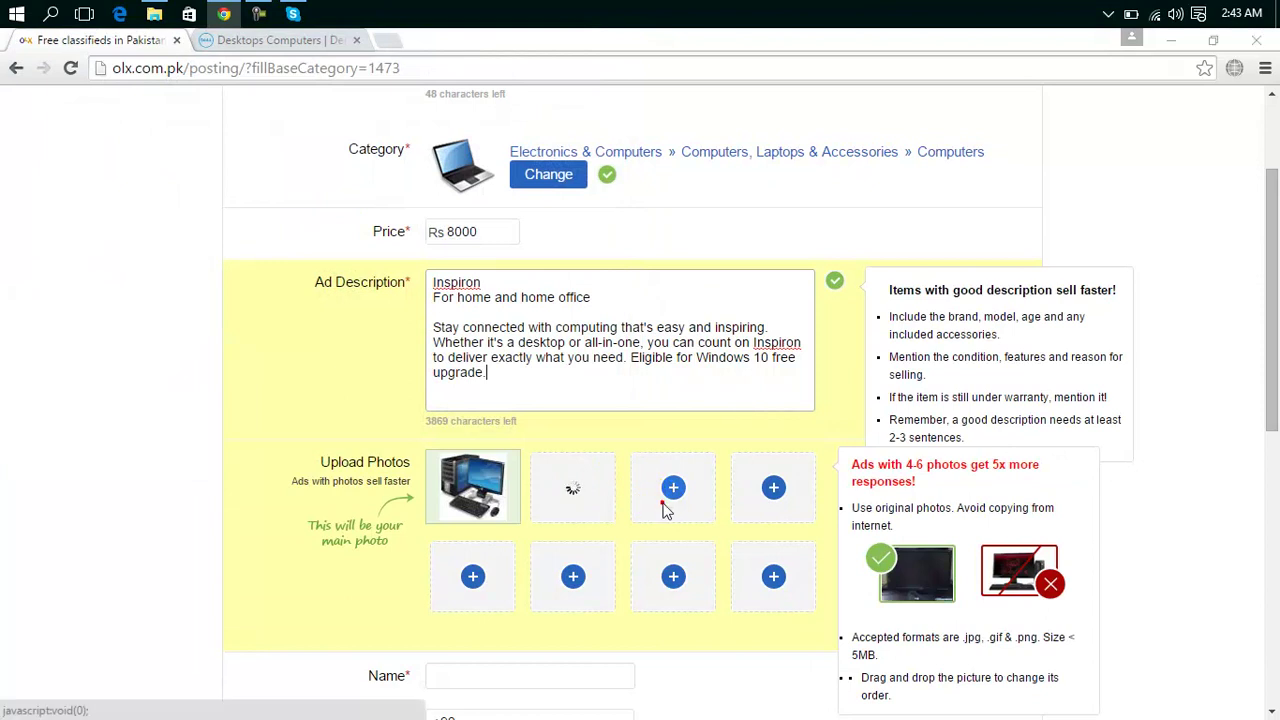
pyautogui.click(668, 490)
pyautogui.doubleClick(462, 197)
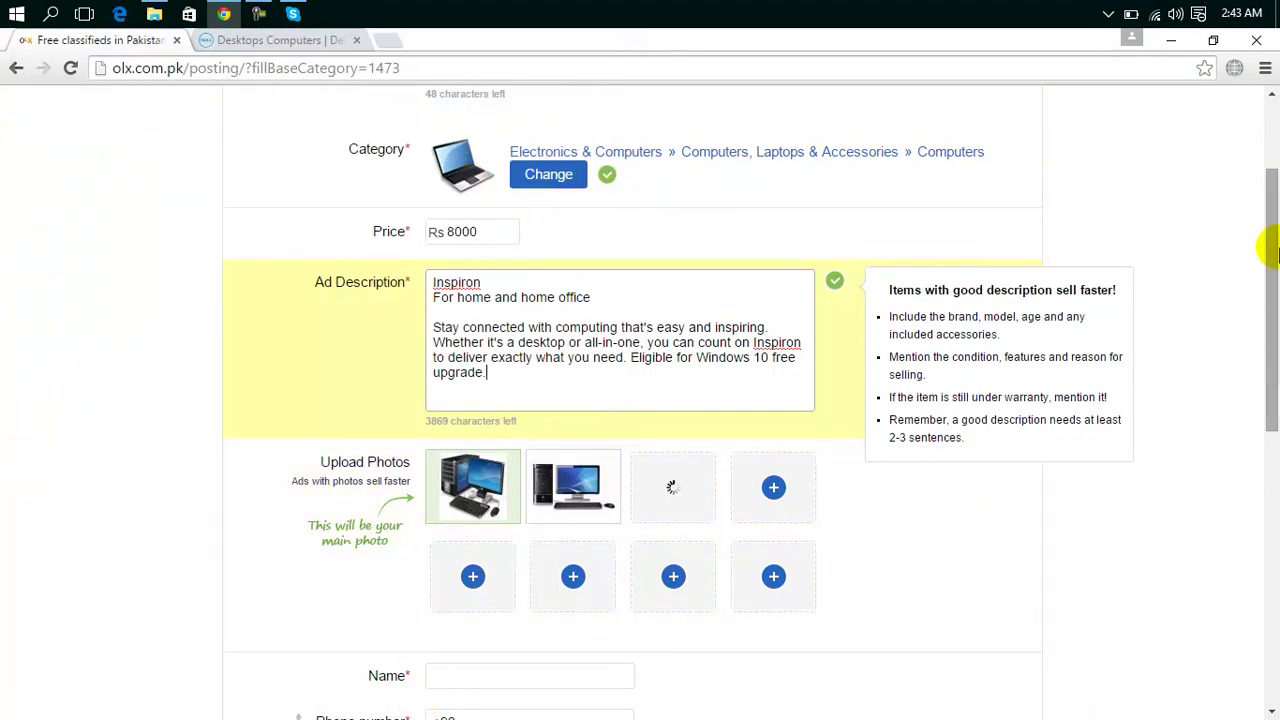
pyautogui.moveTo(1272, 196); pyautogui.dragTo(1272, 332)
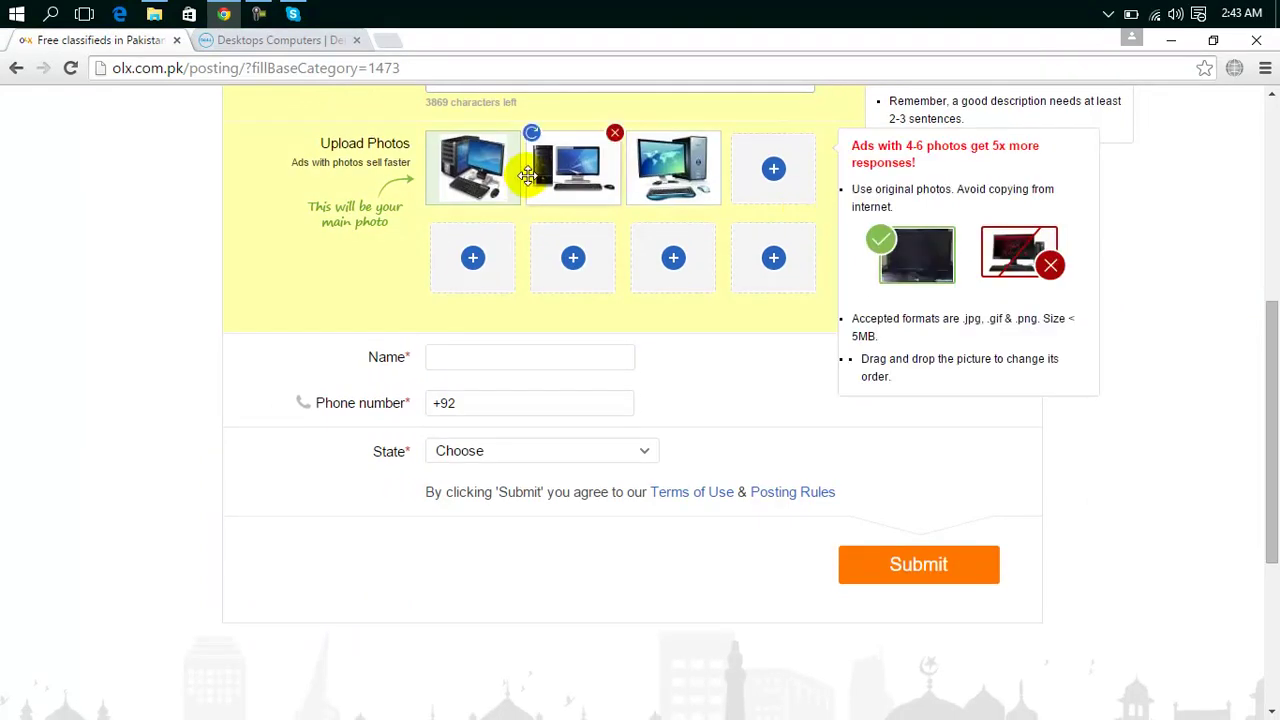
# - Enter the seller's name and phone number, set Khyber Pakhtunkhwa / Abbottabad as location, and submit the ad
pyautogui.click(523, 350)
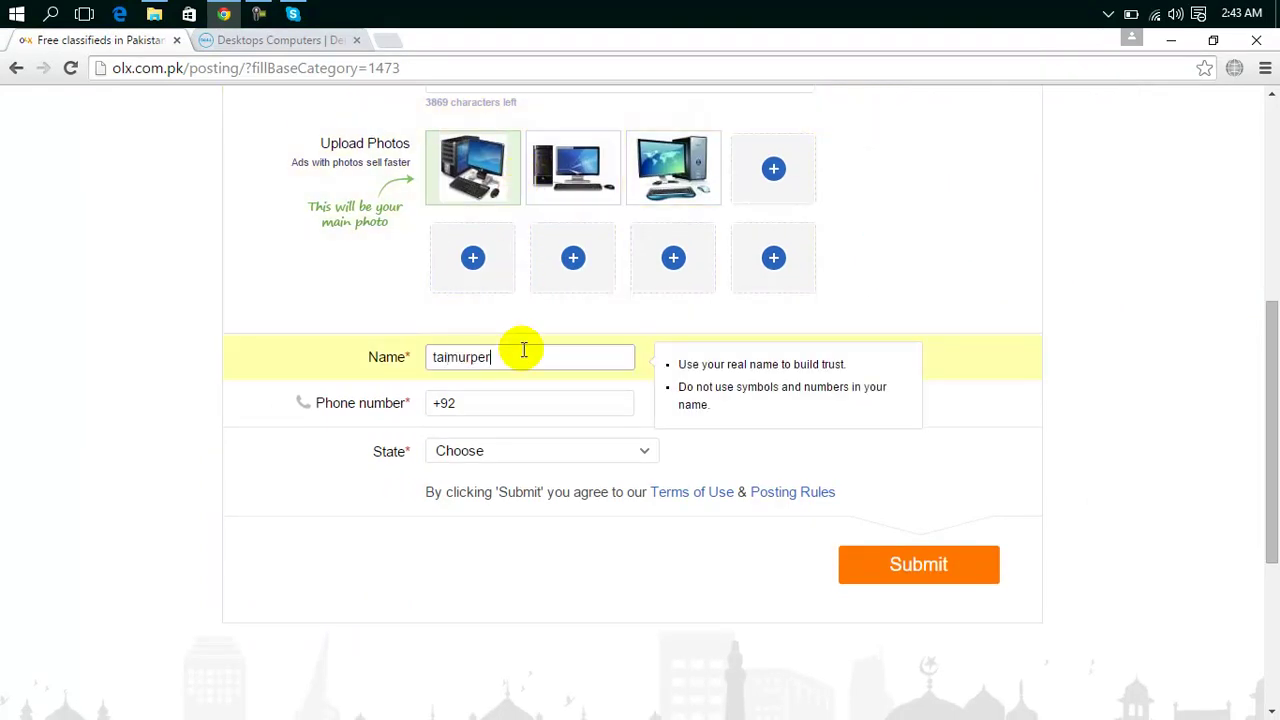
pyautogui.click(521, 404)
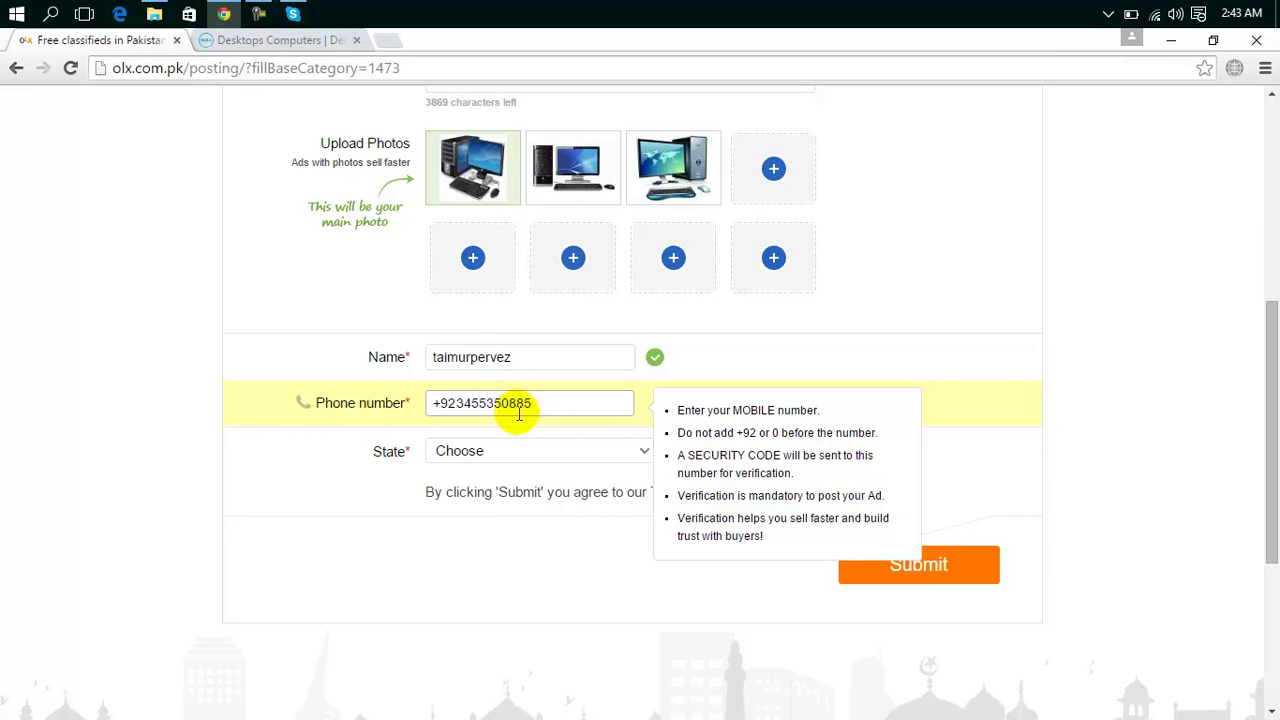
pyautogui.click(504, 458)
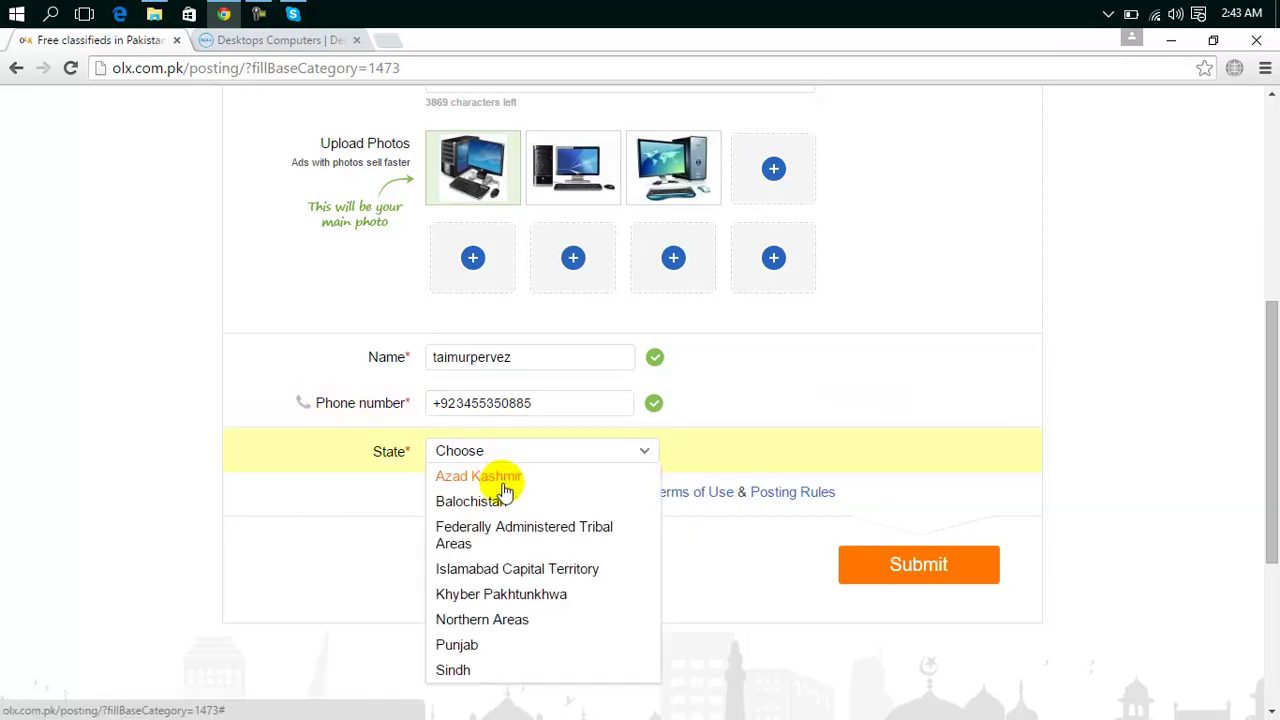
pyautogui.click(485, 594)
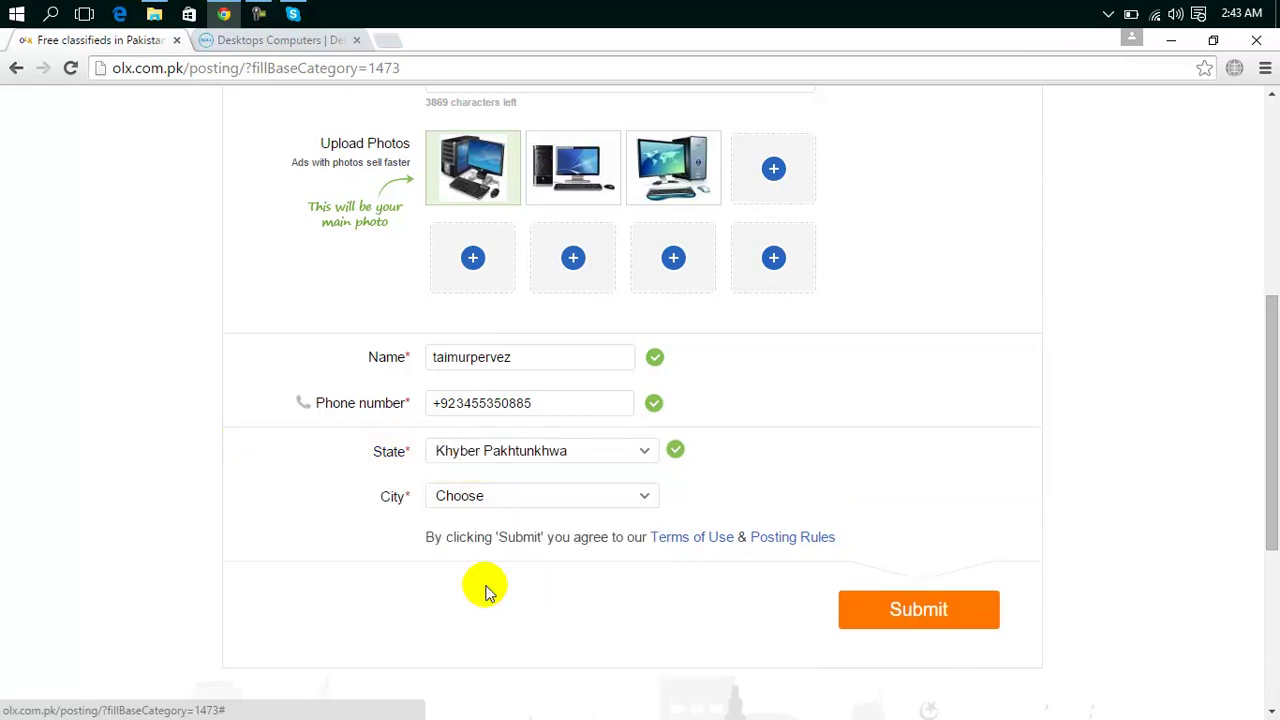
pyautogui.click(534, 495)
pyautogui.click(523, 525)
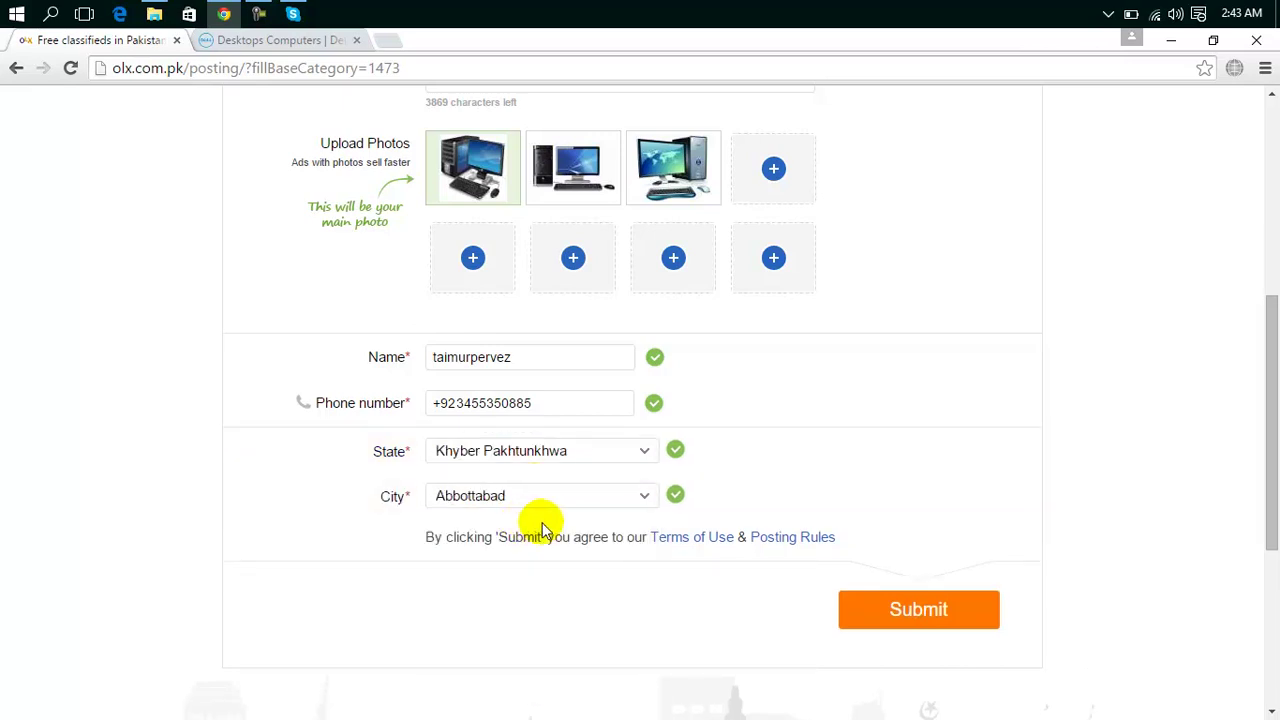
pyautogui.click(915, 614)
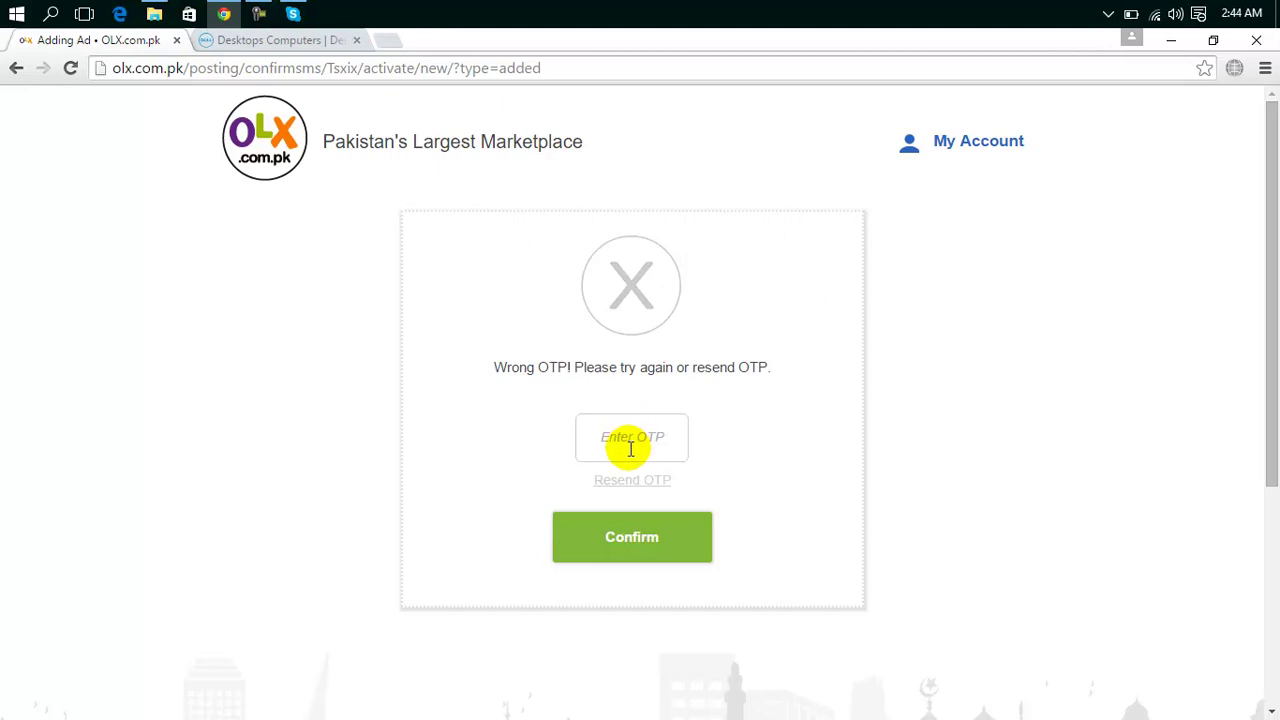
# - Request a fresh OTP, enter the new verification code and confirm it
pyautogui.click(630, 449)
pyautogui.click(632, 484)
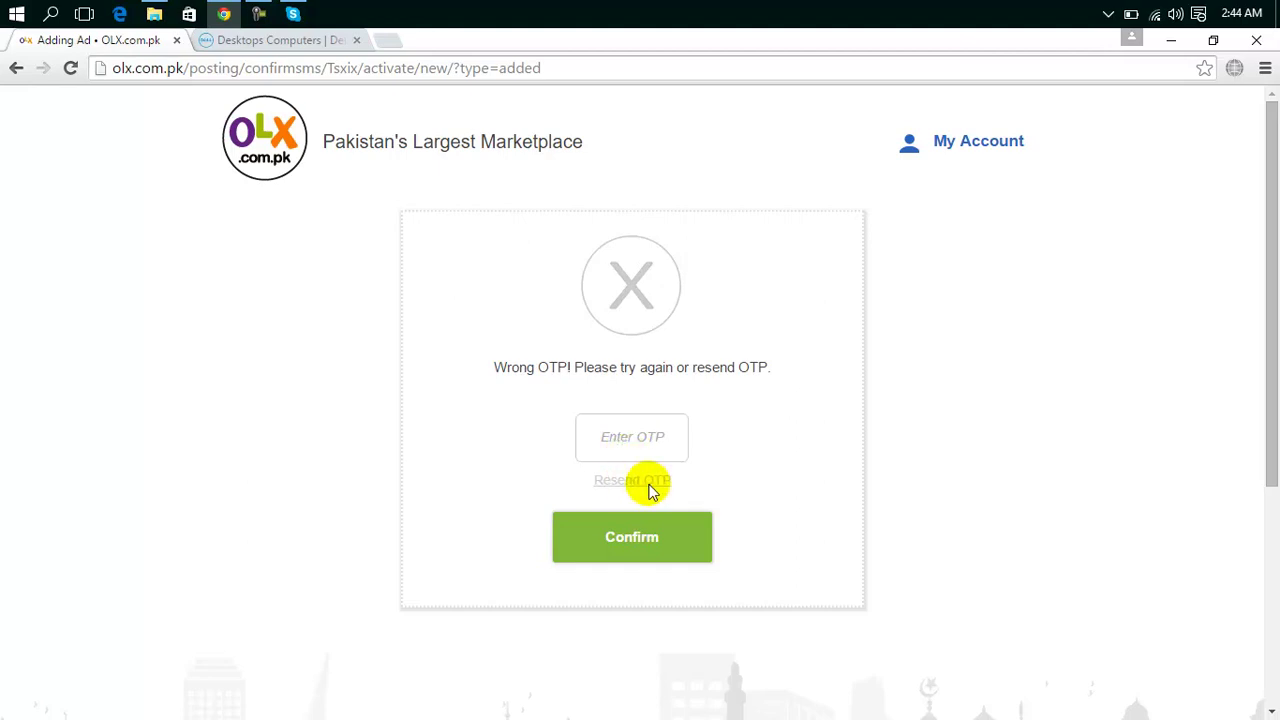
pyautogui.click(603, 443)
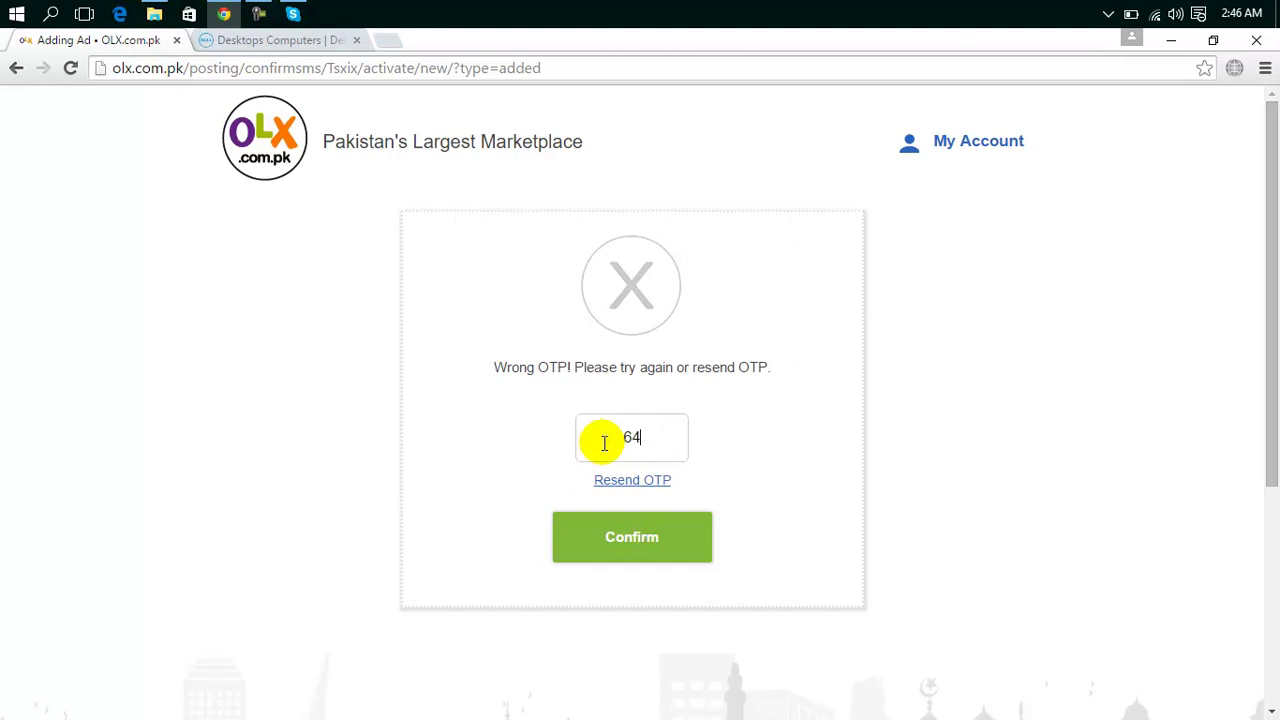
pyautogui.click(615, 546)
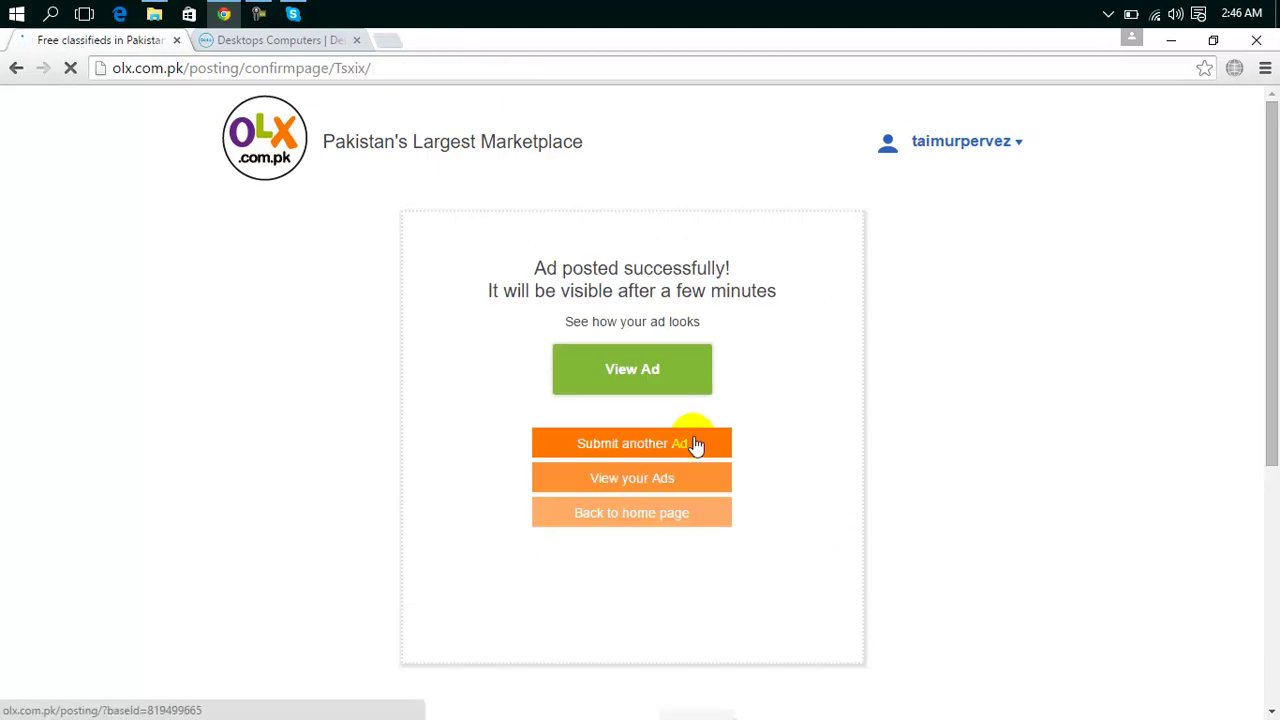
# - Open the posted Dell ad, cycle through its three photos, and scroll down to its description
pyautogui.click(660, 382)
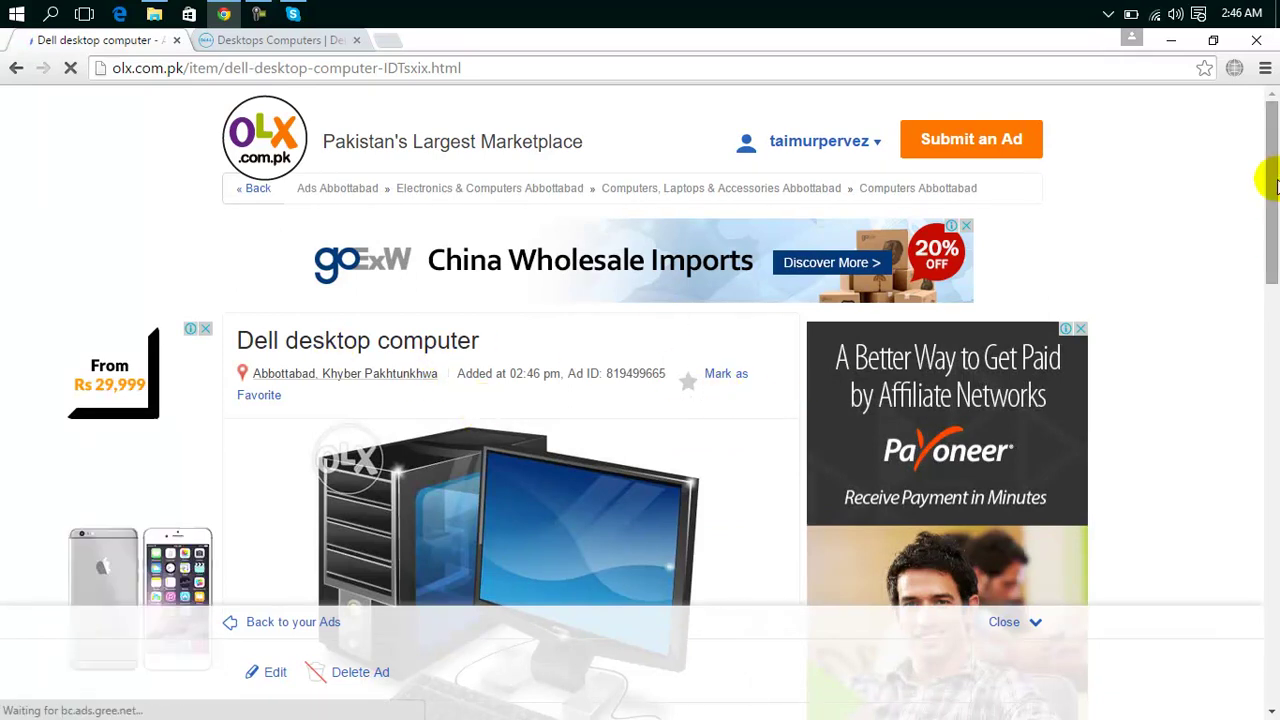
pyautogui.moveTo(1271, 200)
pyautogui.mouseDown()
pyautogui.moveTo(1272, 313)
pyautogui.moveTo(1236, 413)
pyautogui.moveTo(1240, 292)
pyautogui.mouseUp()
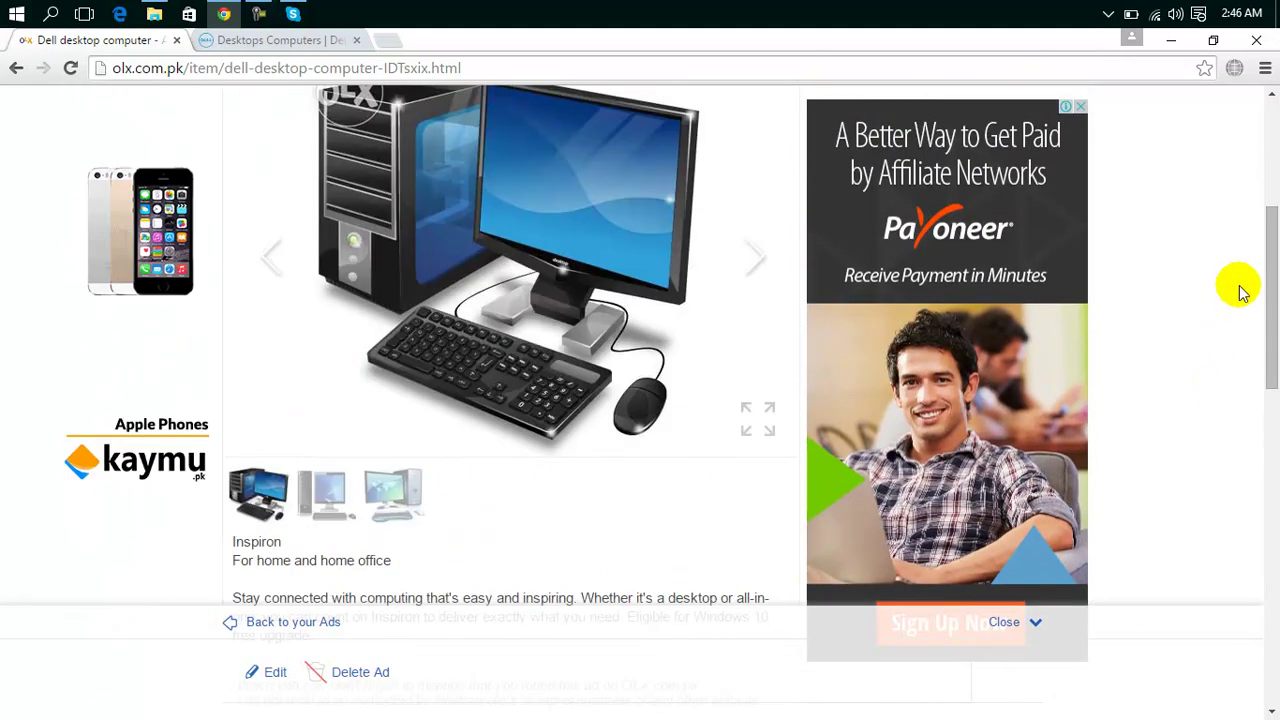
pyautogui.click(760, 262)
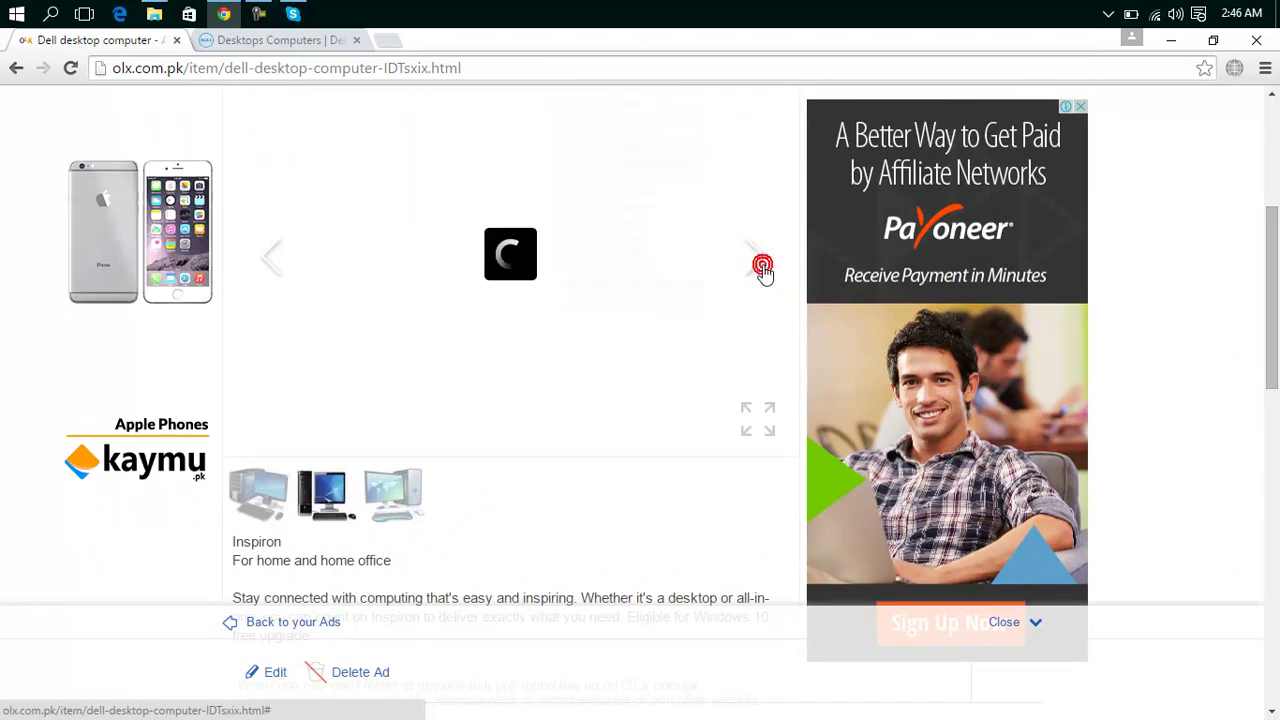
pyautogui.click(761, 268)
pyautogui.click(763, 272)
pyautogui.moveTo(1276, 262); pyautogui.dragTo(1268, 470)
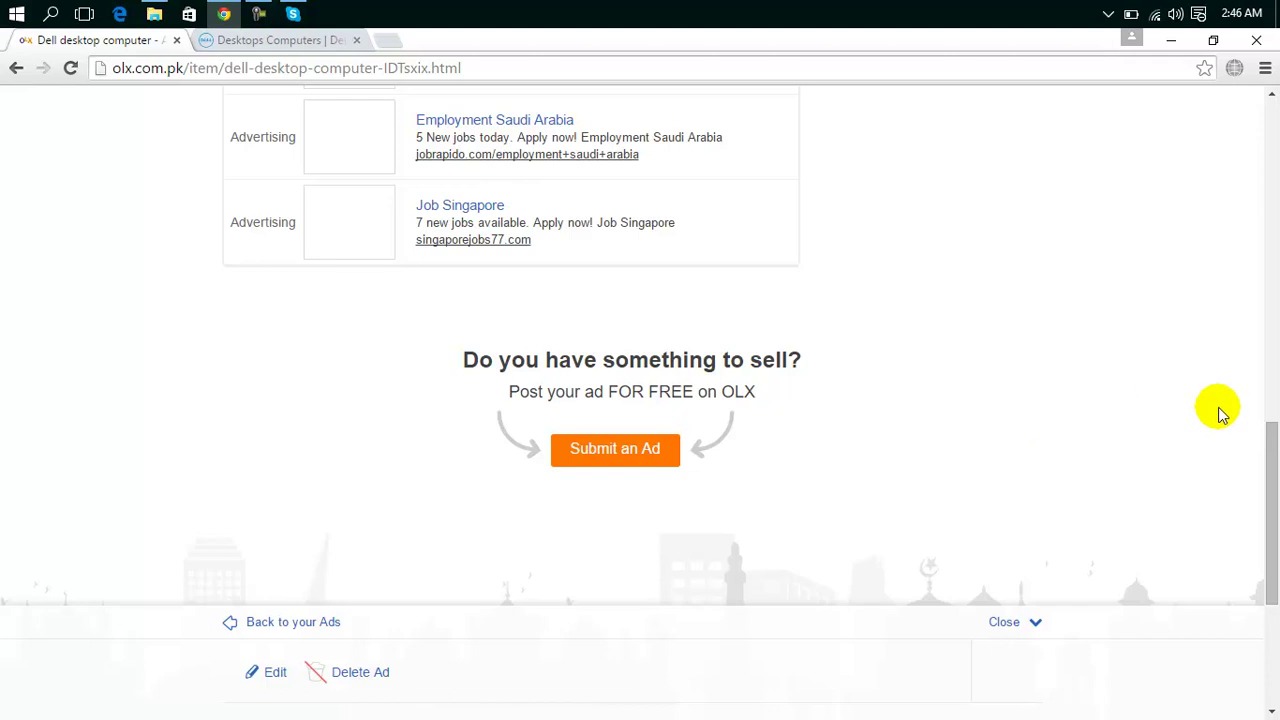
pyautogui.moveTo(1272, 480)
pyautogui.mouseDown()
pyautogui.moveTo(1234, 263)
pyautogui.moveTo(1237, 360)
pyautogui.moveTo(1271, 471)
pyautogui.mouseUp()
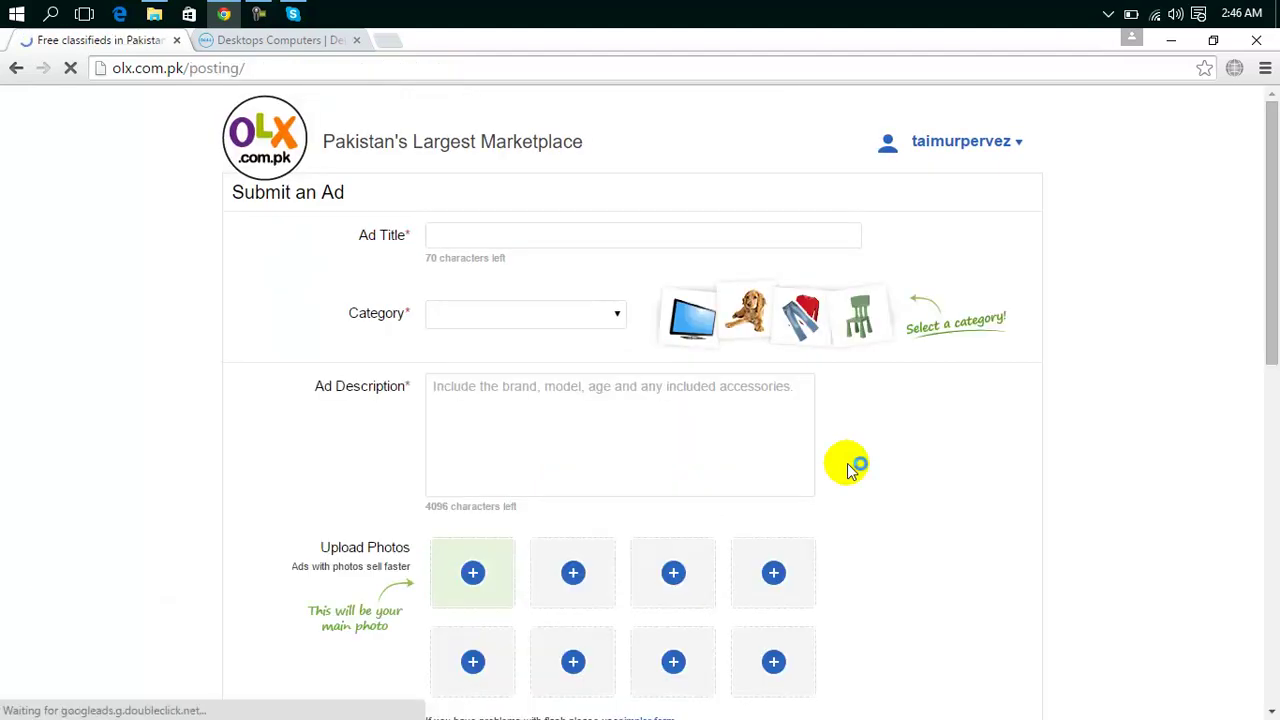
# - Scroll through the empty Submit an Ad form, then return to the OLX home page via the logo
pyautogui.moveTo(1274, 150); pyautogui.dragTo(1274, 372)
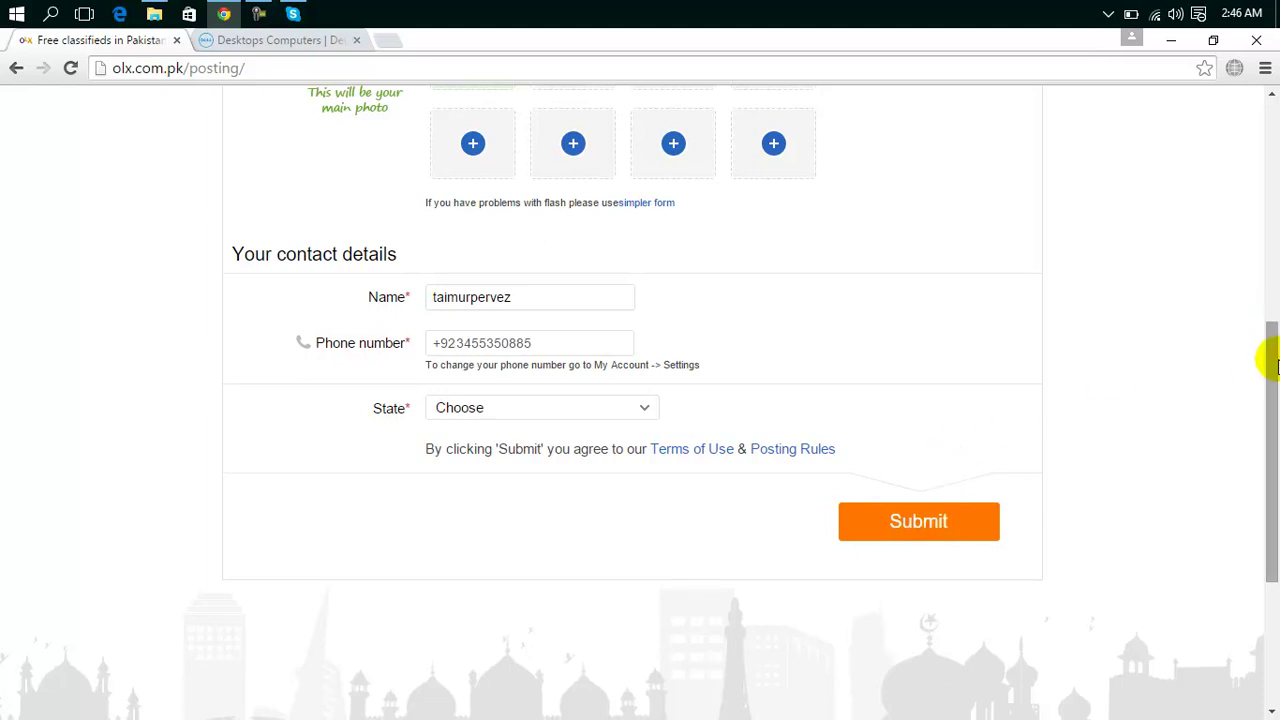
pyautogui.moveTo(1270, 340); pyautogui.dragTo(1270, 95)
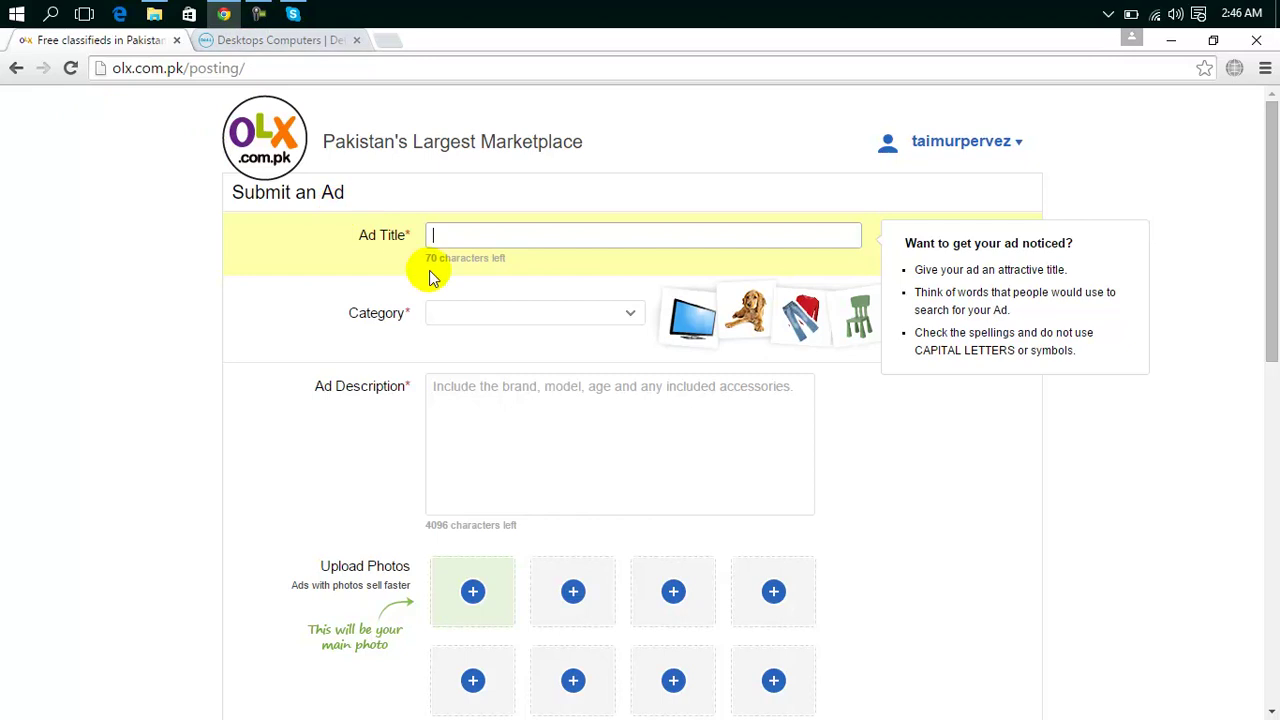
pyautogui.click(255, 150)
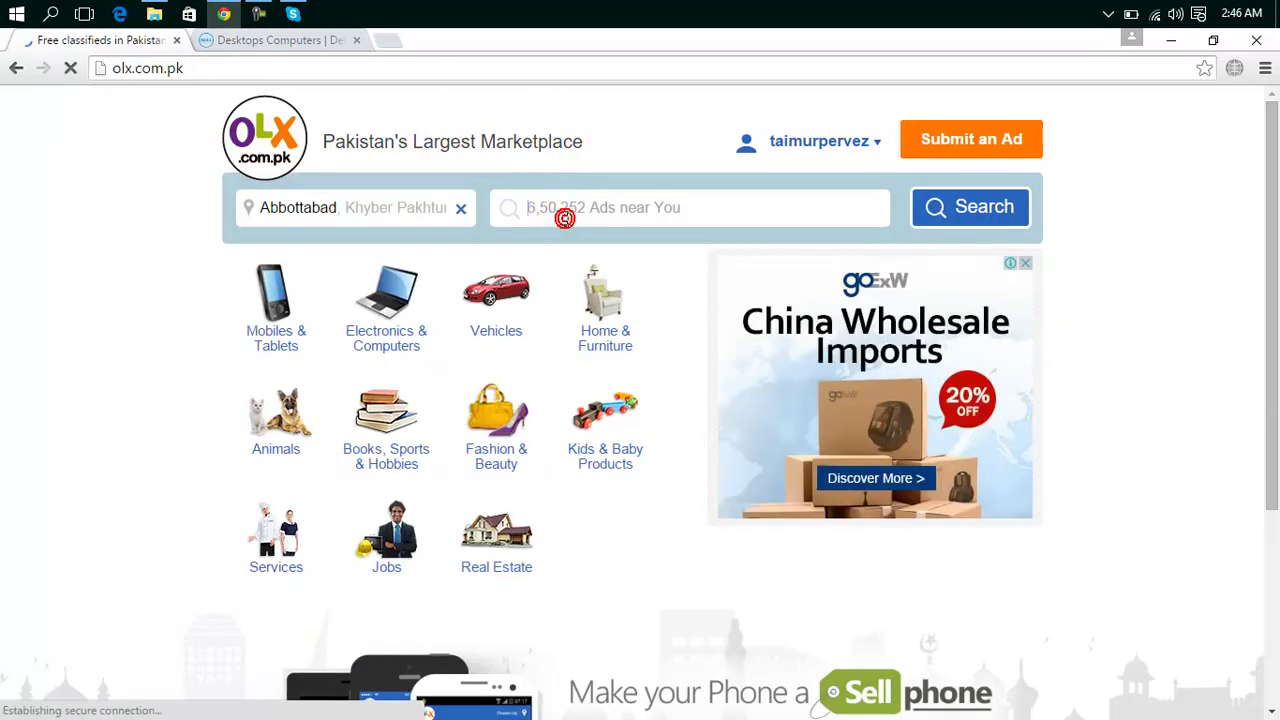
# - Search for 'dell desktop computer' and filter results to Electronics & Computers
pyautogui.click(589, 226)
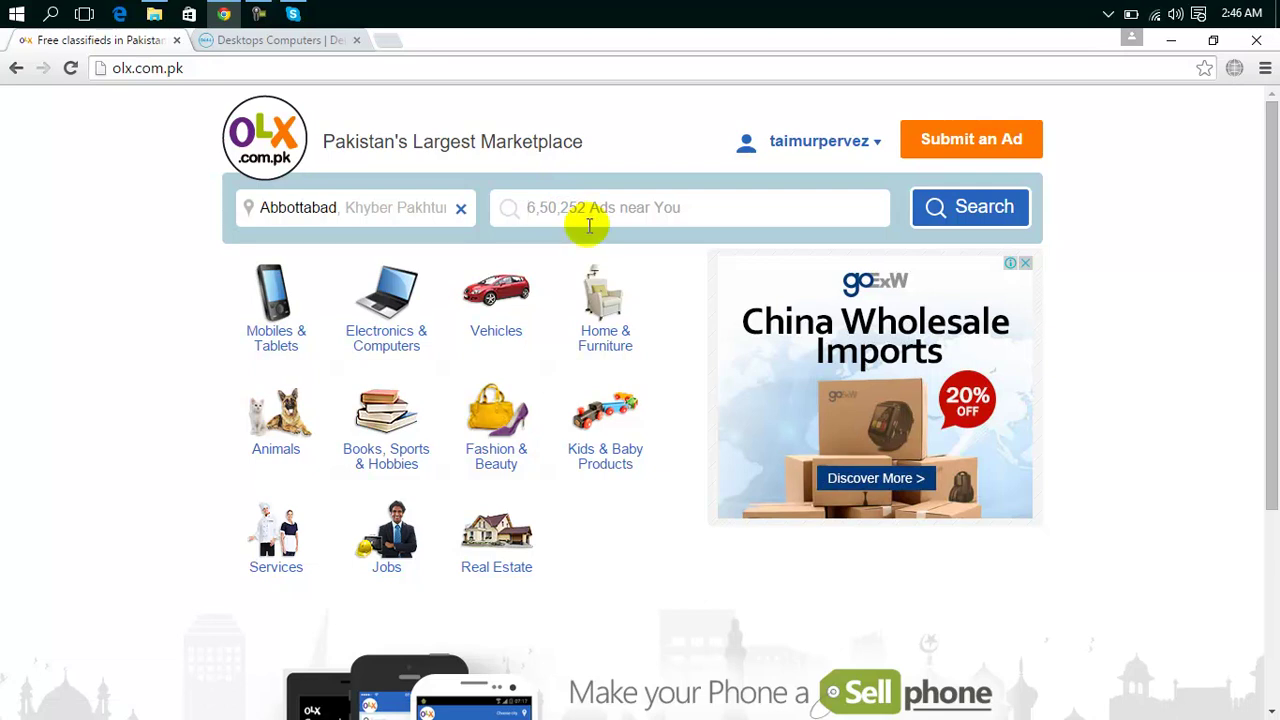
pyautogui.write('dell desktop compute')
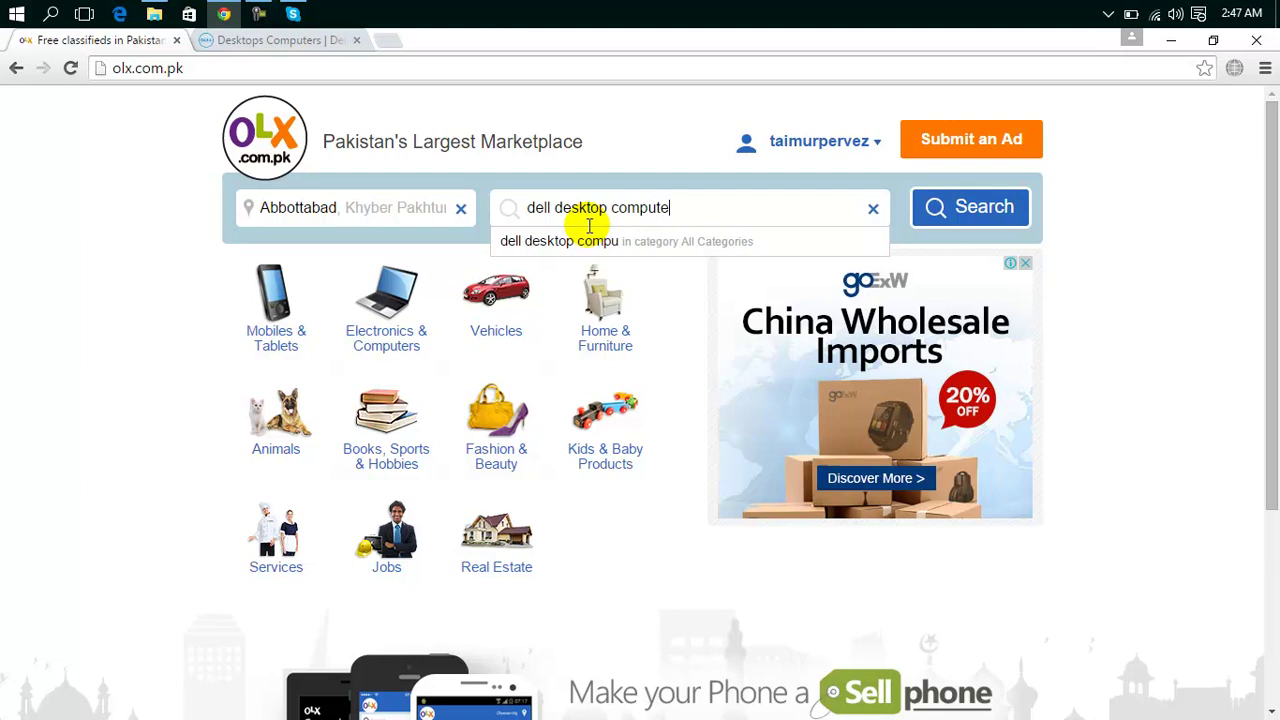
pyautogui.press('Return')
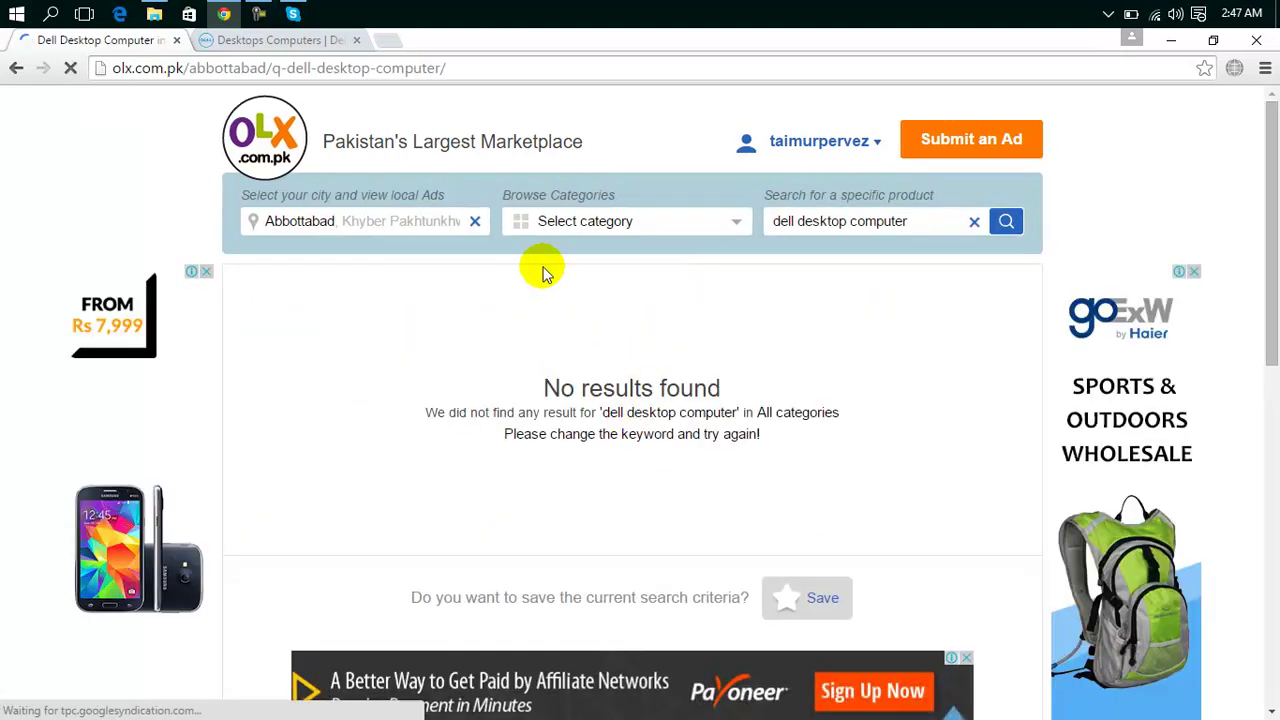
pyautogui.click(608, 224)
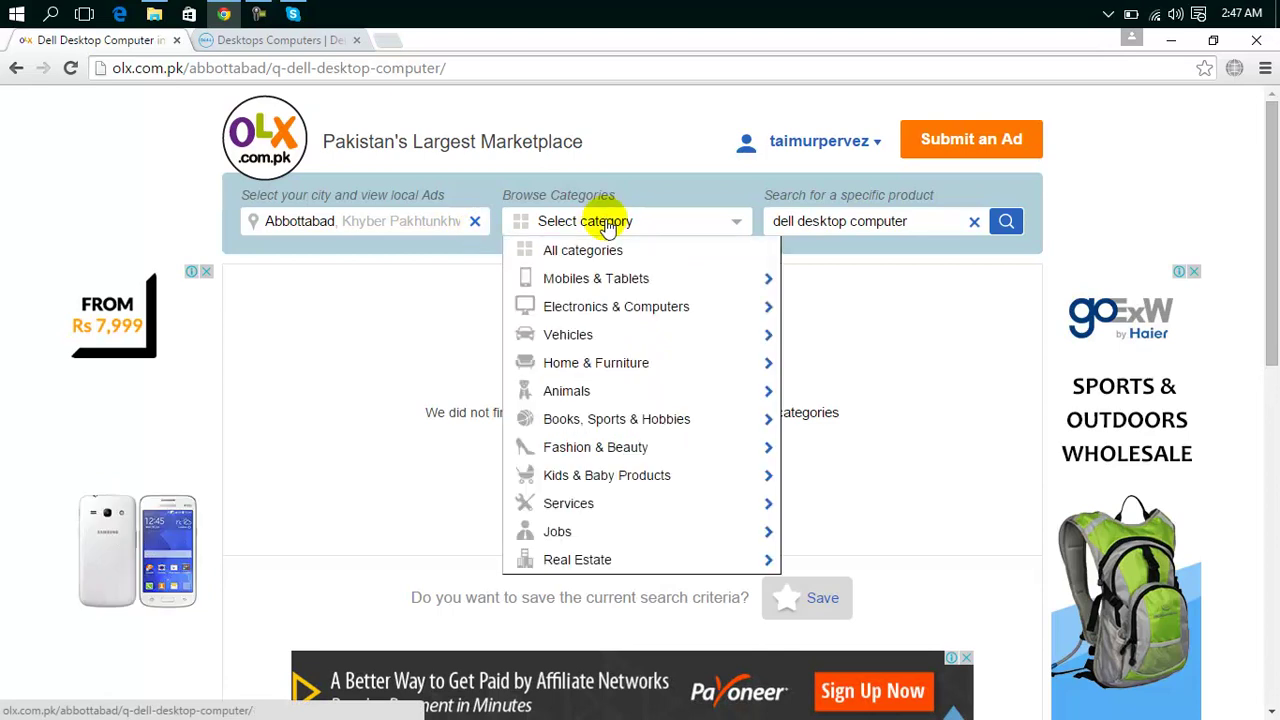
pyautogui.click(609, 306)
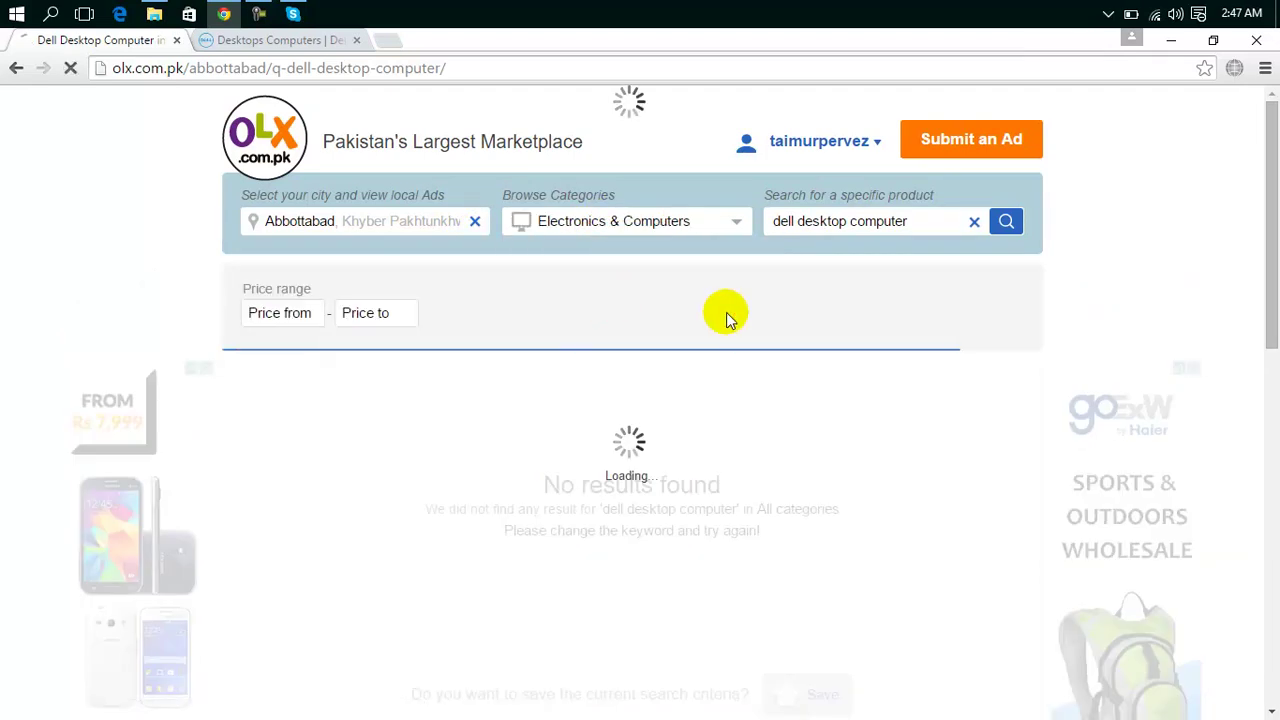
# - Scroll through the empty results, then close the Dell desktops tab
pyautogui.moveTo(1272, 170); pyautogui.dragTo(1272, 385)
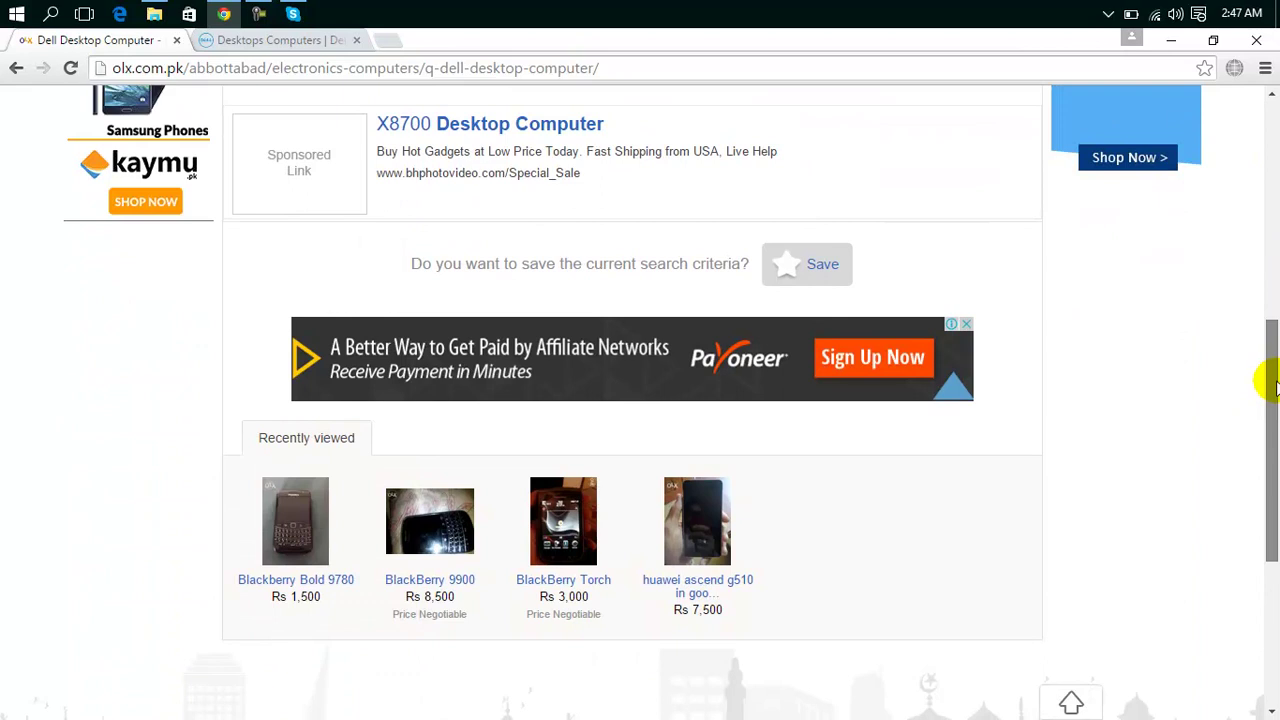
pyautogui.moveTo(1272, 385); pyautogui.dragTo(1262, 110)
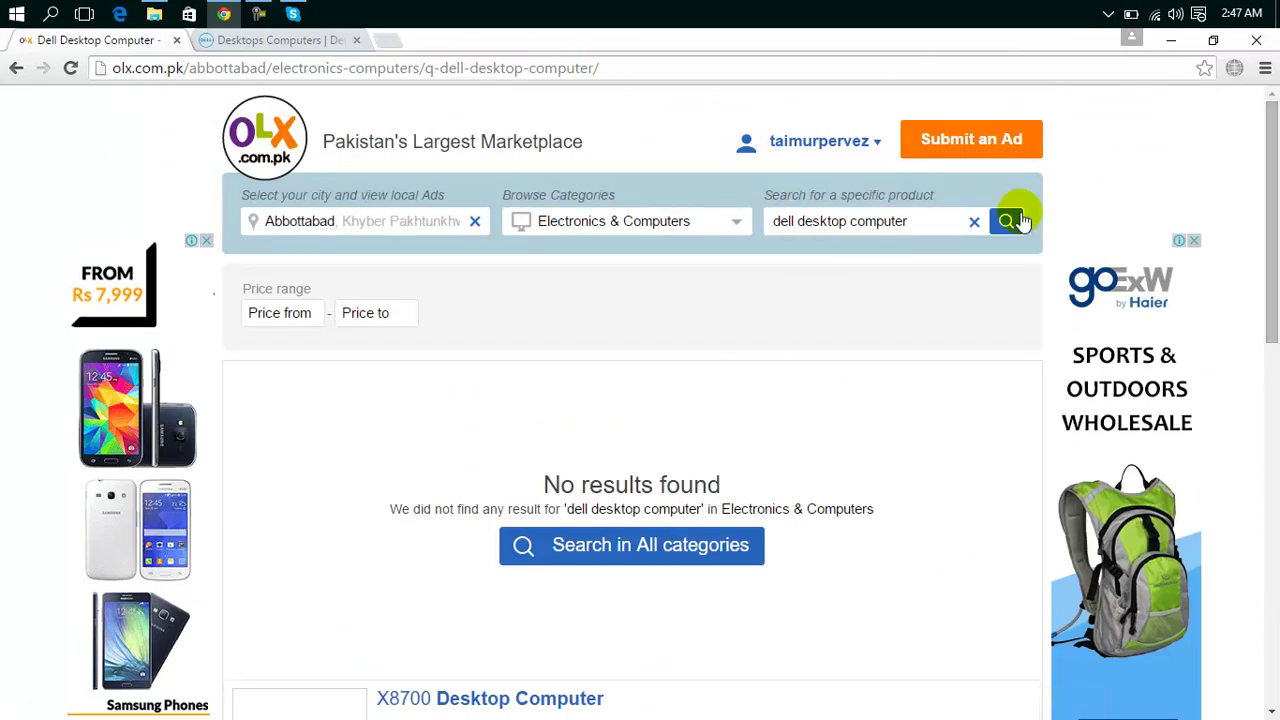
pyautogui.click(283, 45)
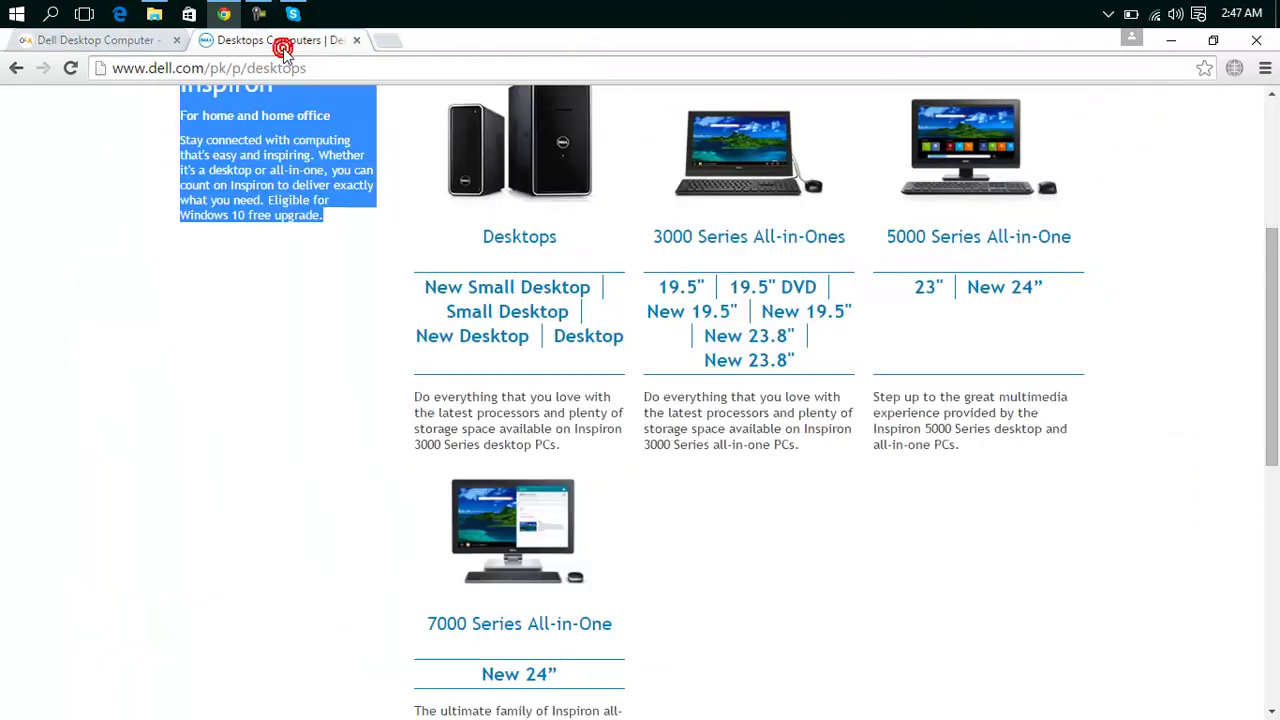
pyautogui.click(356, 41)
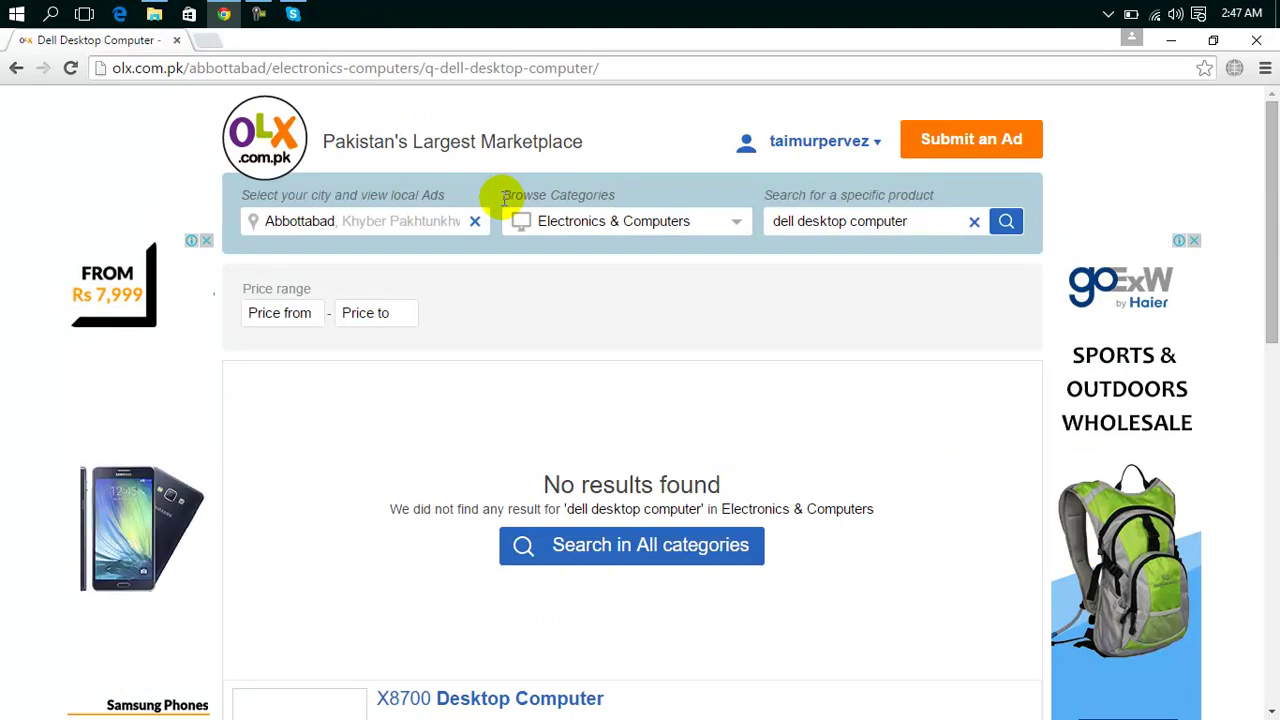
# - Cancel the pending Rs 8,000 Dell desktop computer ad from My Account's ads page
pyautogui.click(848, 143)
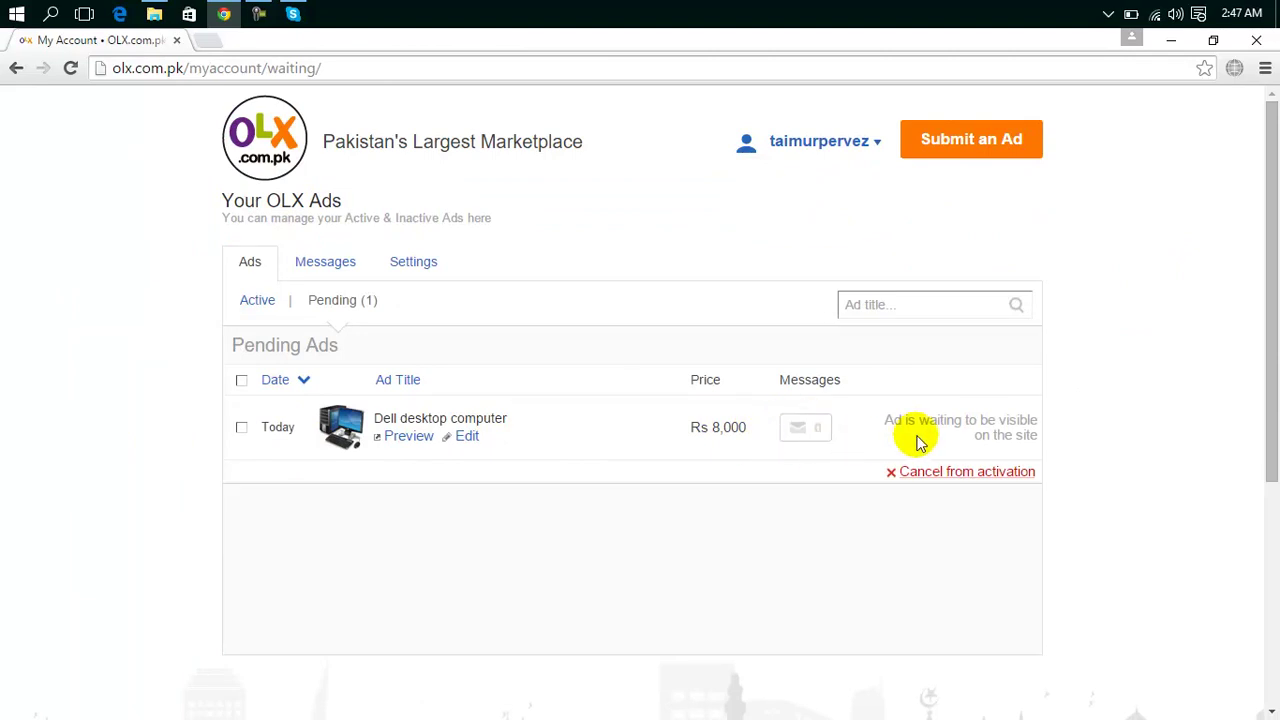
pyautogui.moveTo(889, 425); pyautogui.dragTo(1005, 453)
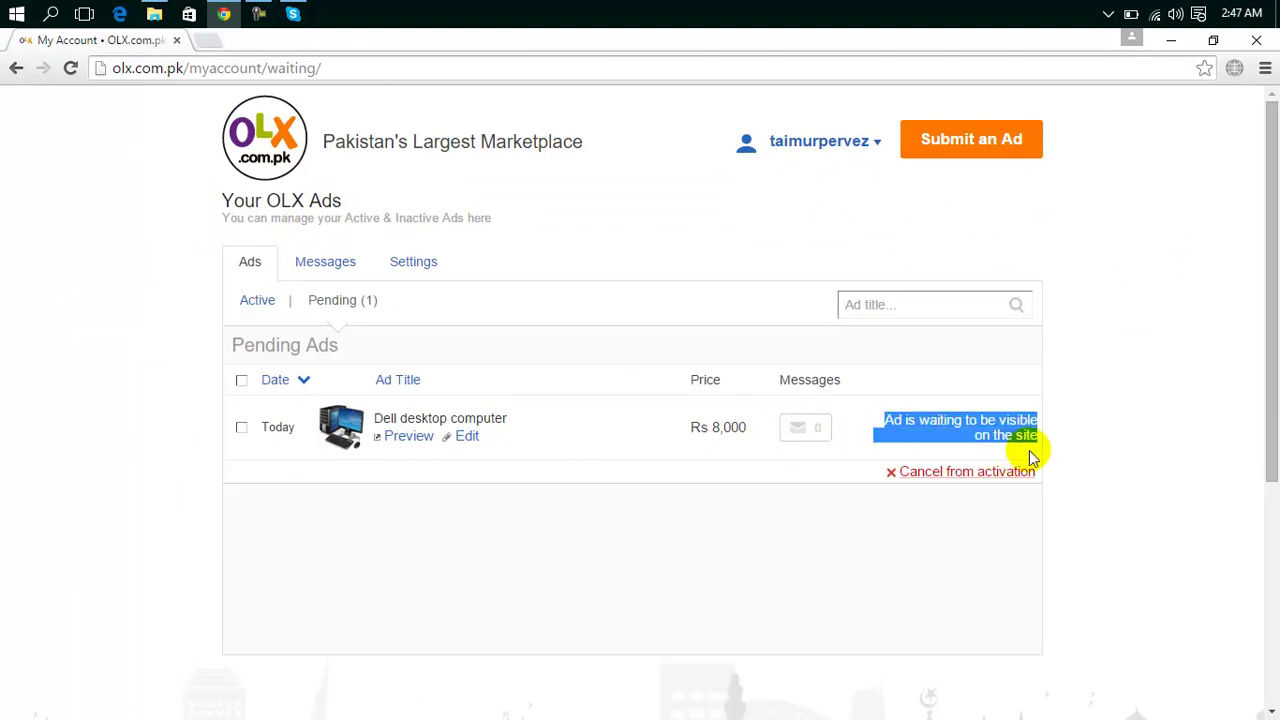
pyautogui.click(905, 604)
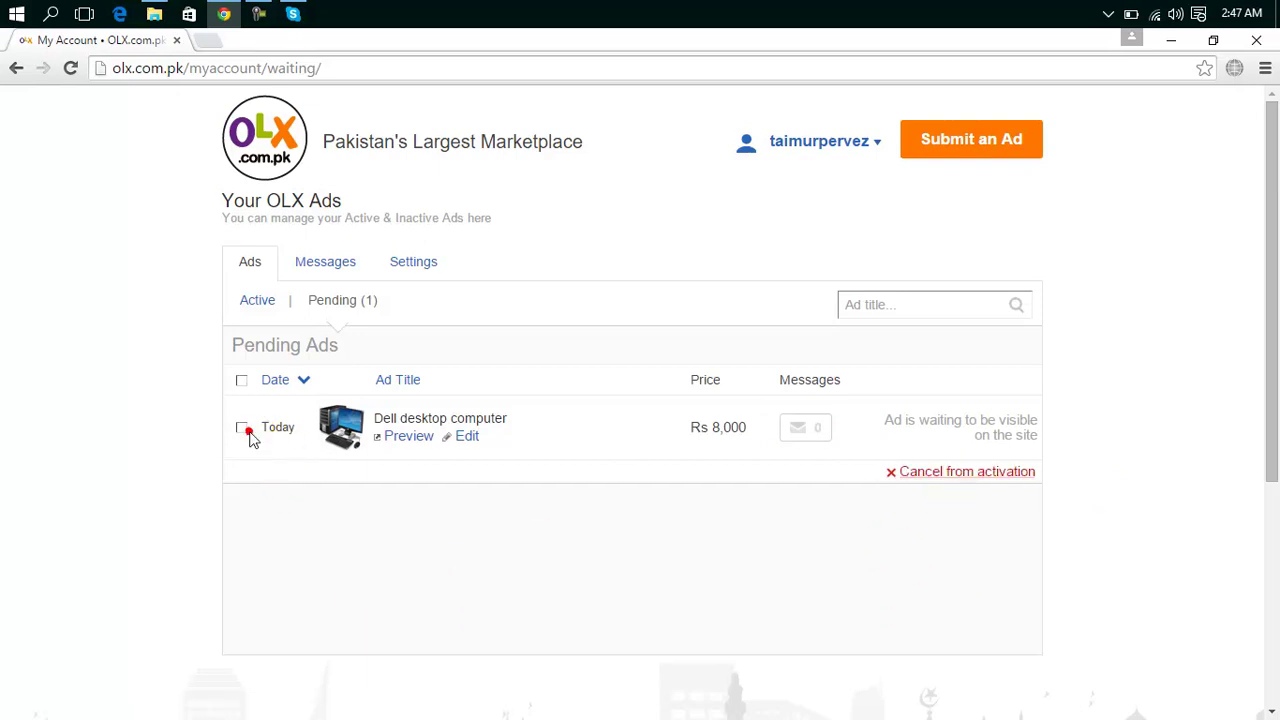
pyautogui.click(918, 472)
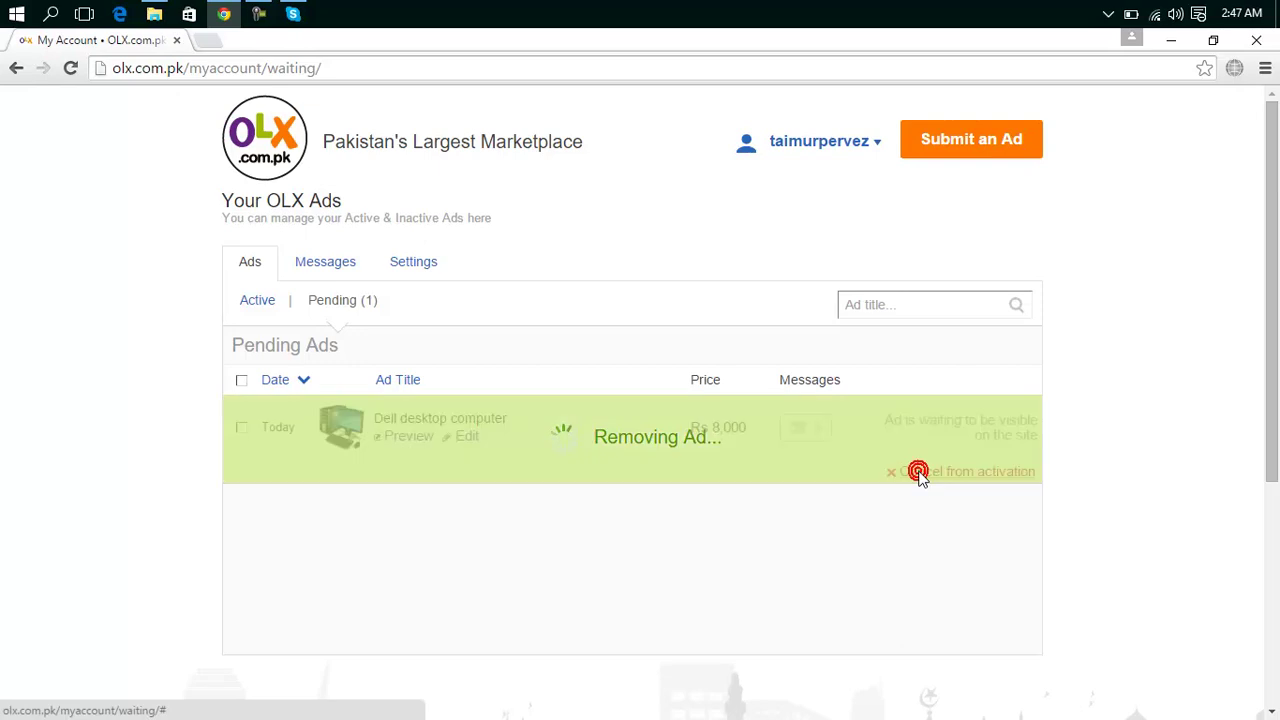